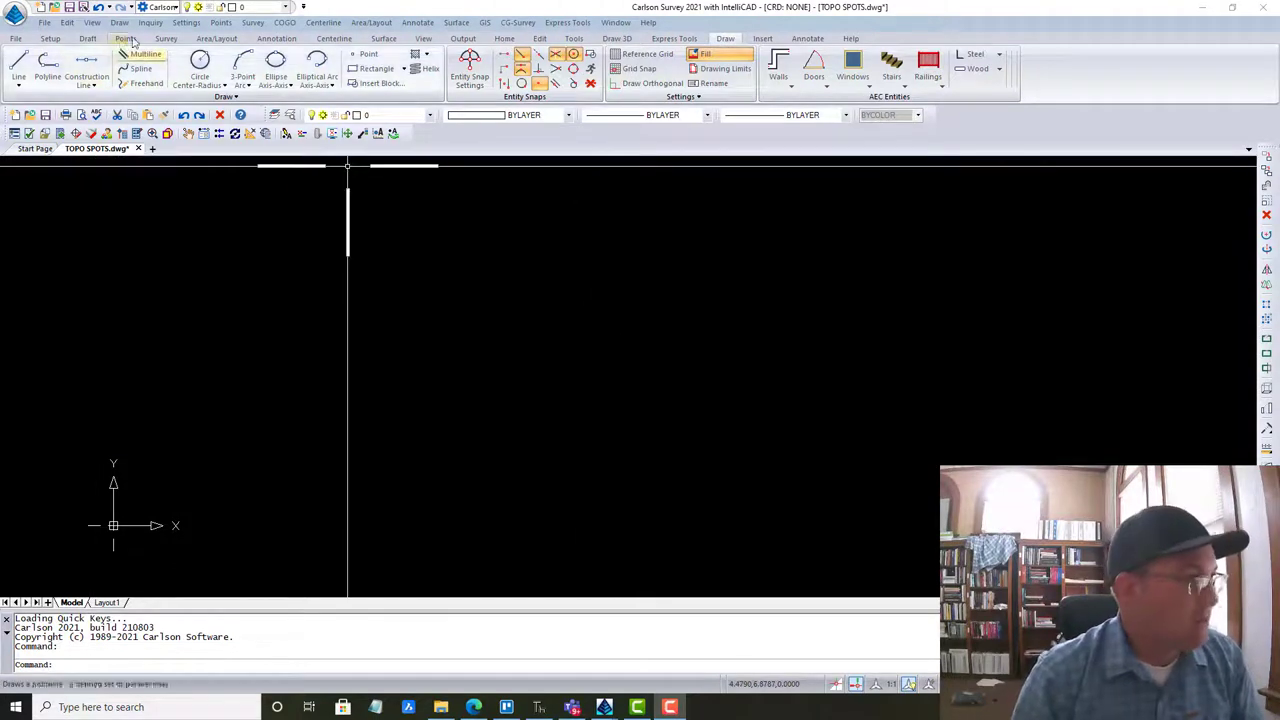
Open Edit Field to Finish Codes from the Settings > Survey menu.
left_click(185, 24)
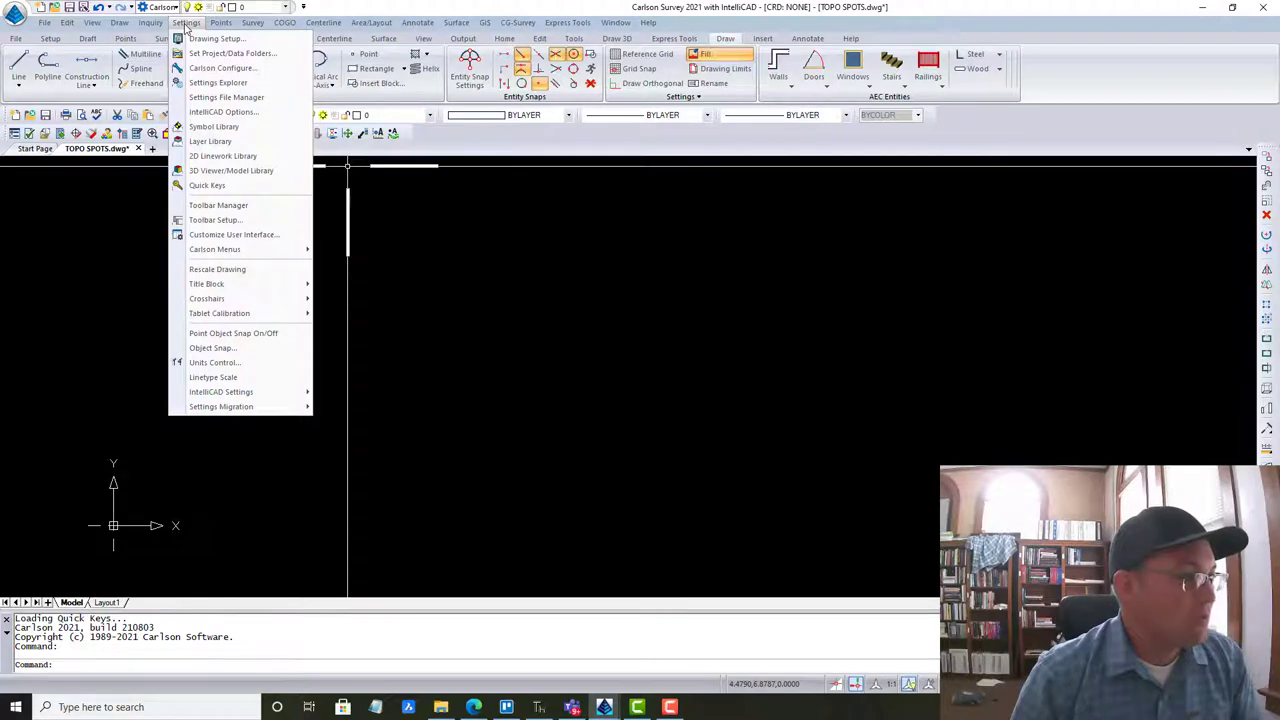
mouse_move(252, 24)
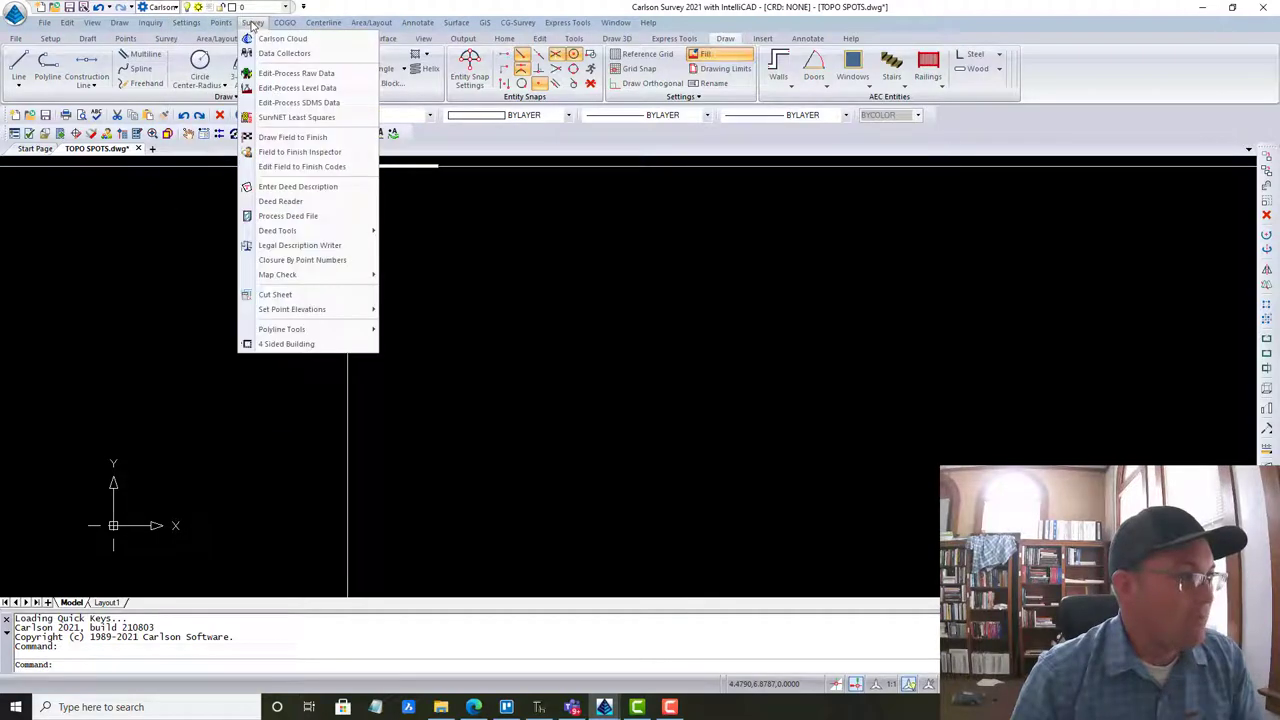
left_click(292, 167)
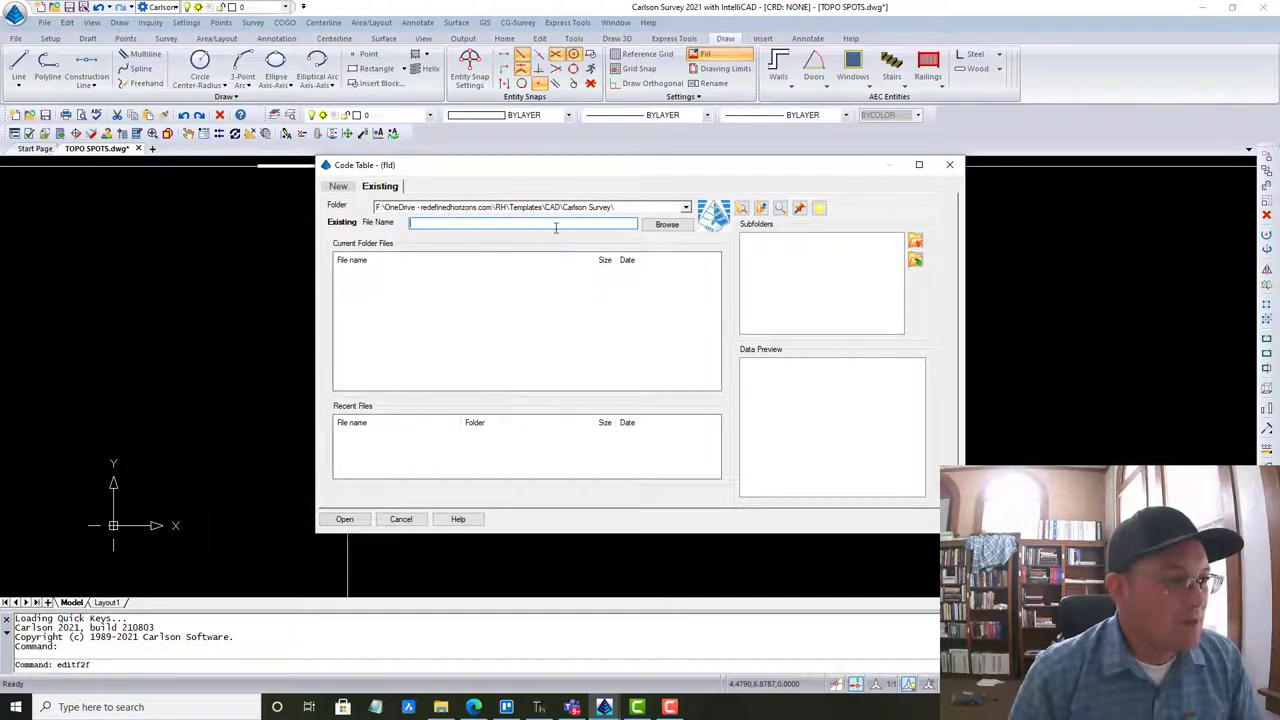
Browse to the RH folder on the OneDrive (F:) drive.
left_click(666, 225)
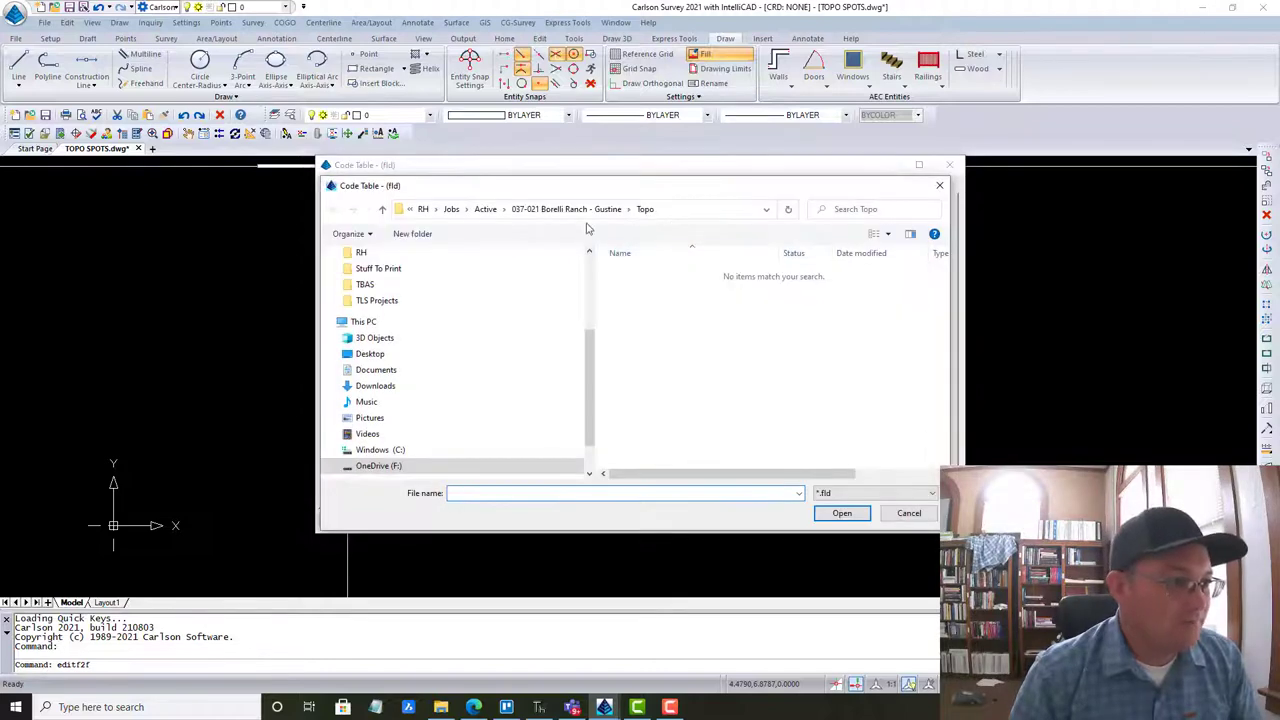
scroll(395, 442, "down", 1)
left_click(373, 440)
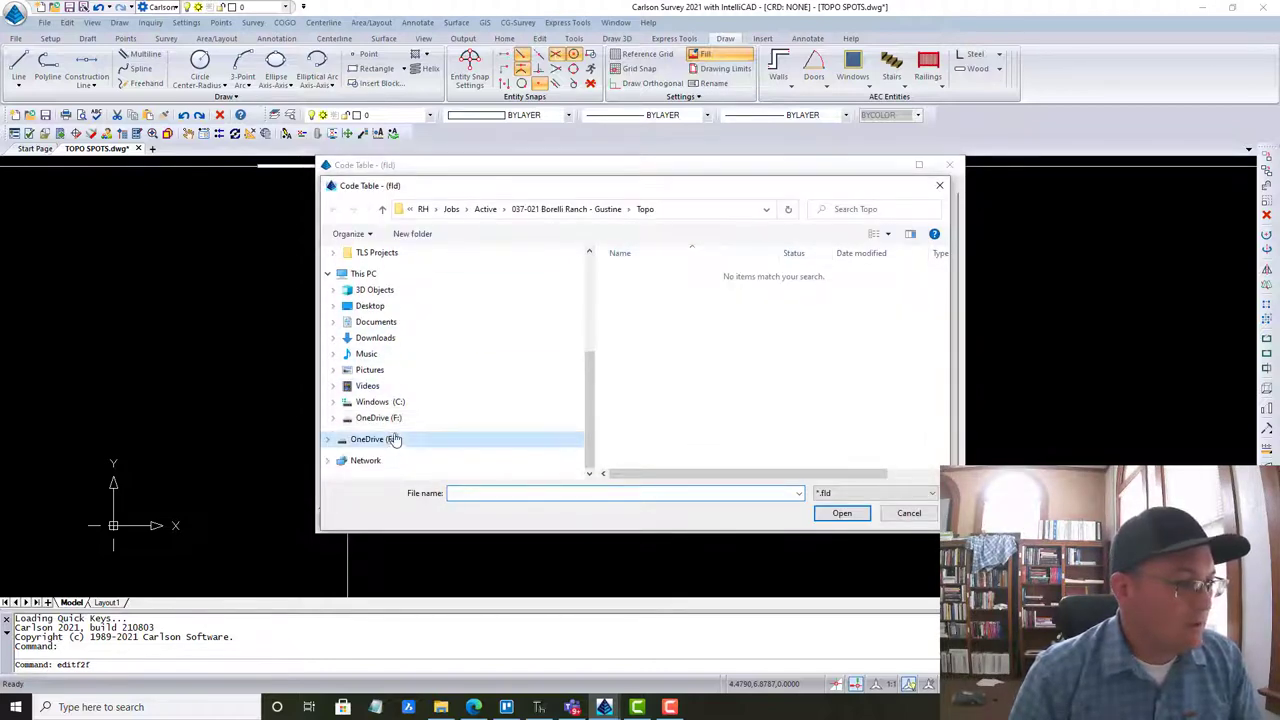
left_click(674, 302)
double_click(674, 302)
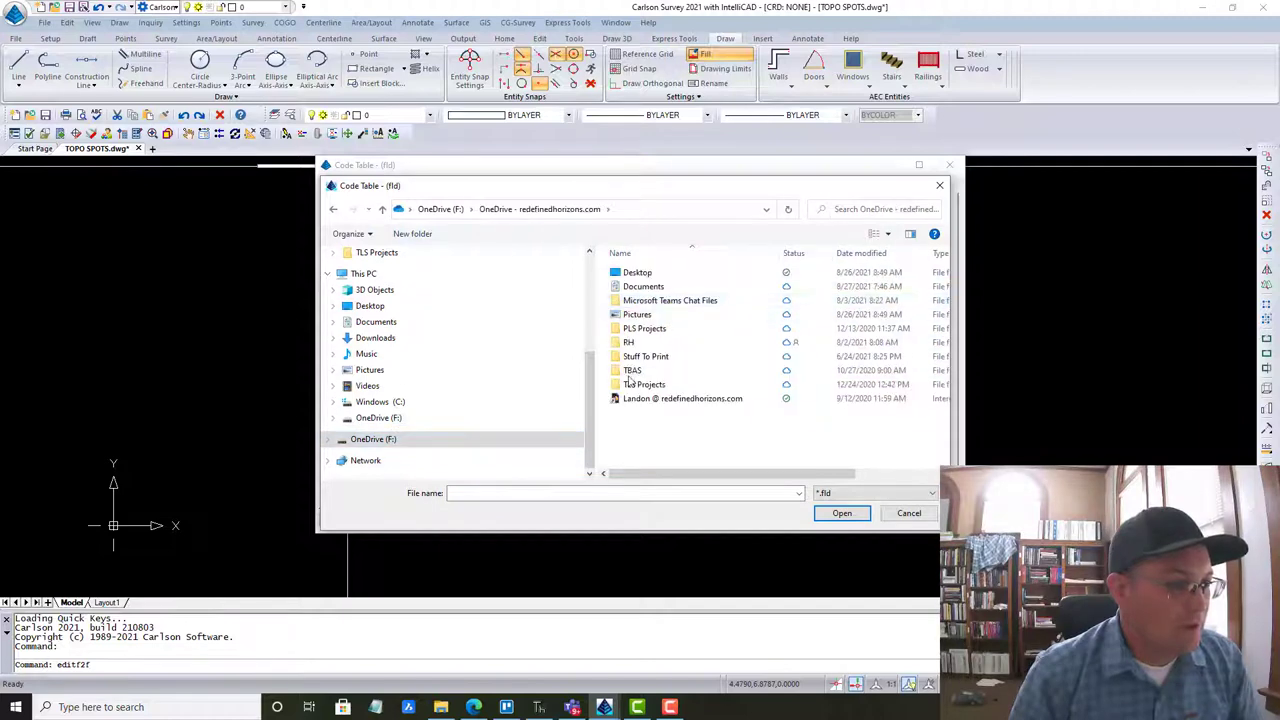
double_click(632, 337)
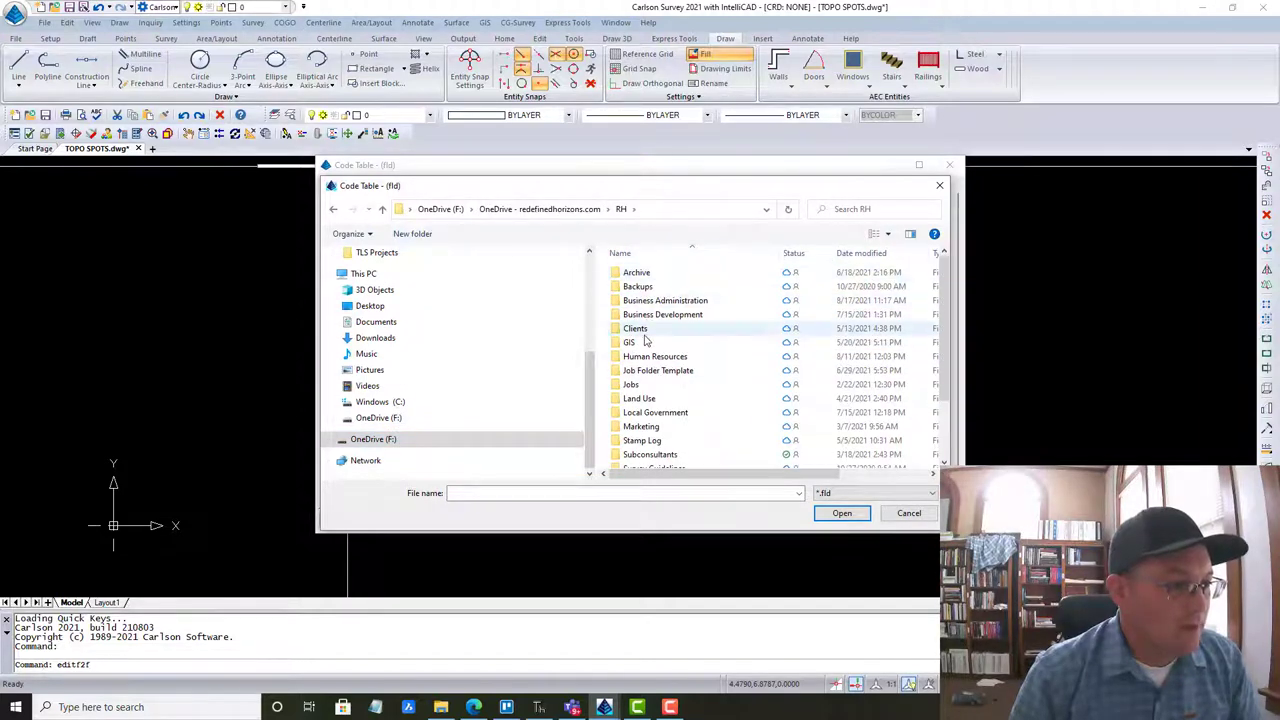
scroll(650, 360, "down", 2)
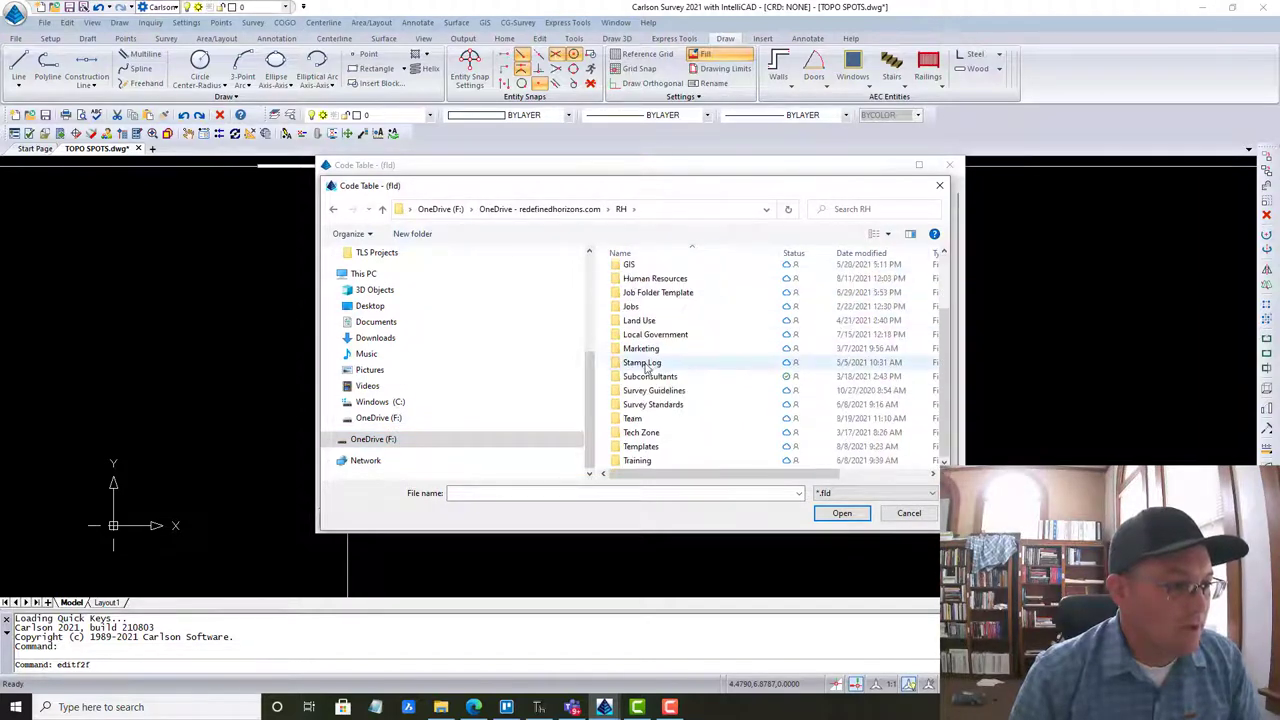
Open RH SPOT CODES.fld from Templates > RH > CAD > Carlson Survey.
double_click(645, 448)
double_click(632, 286)
double_click(645, 300)
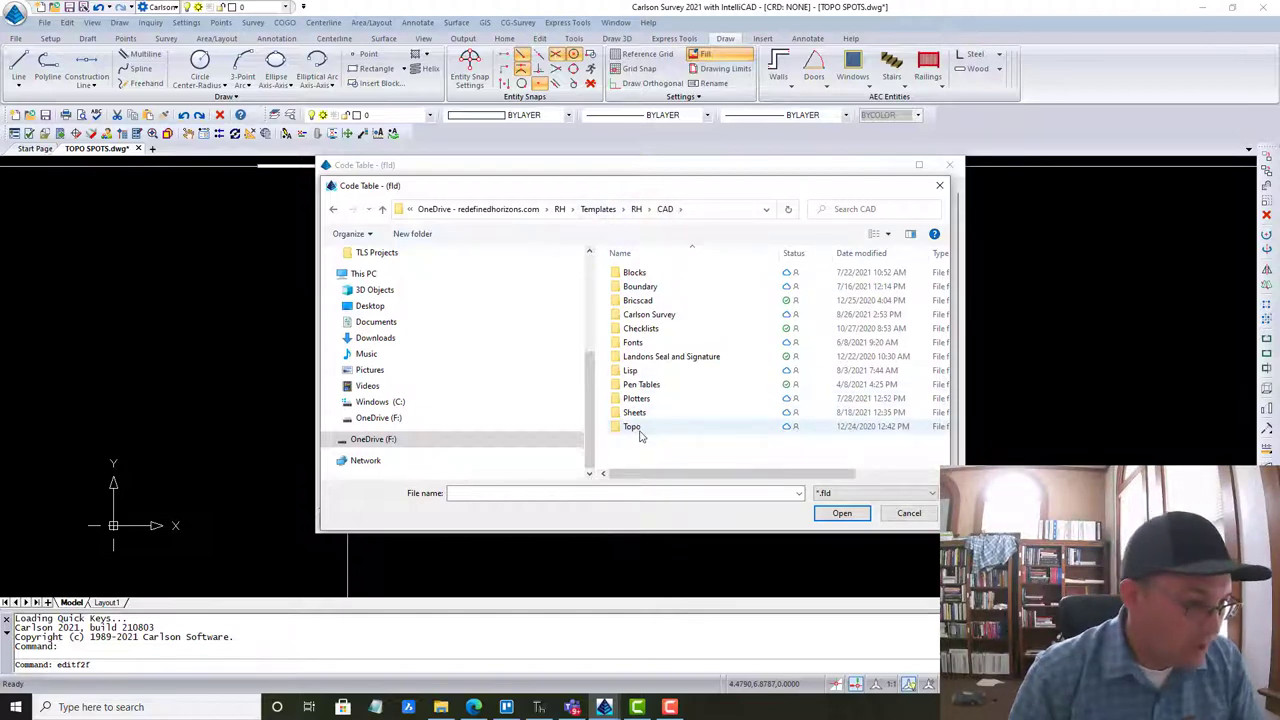
double_click(652, 314)
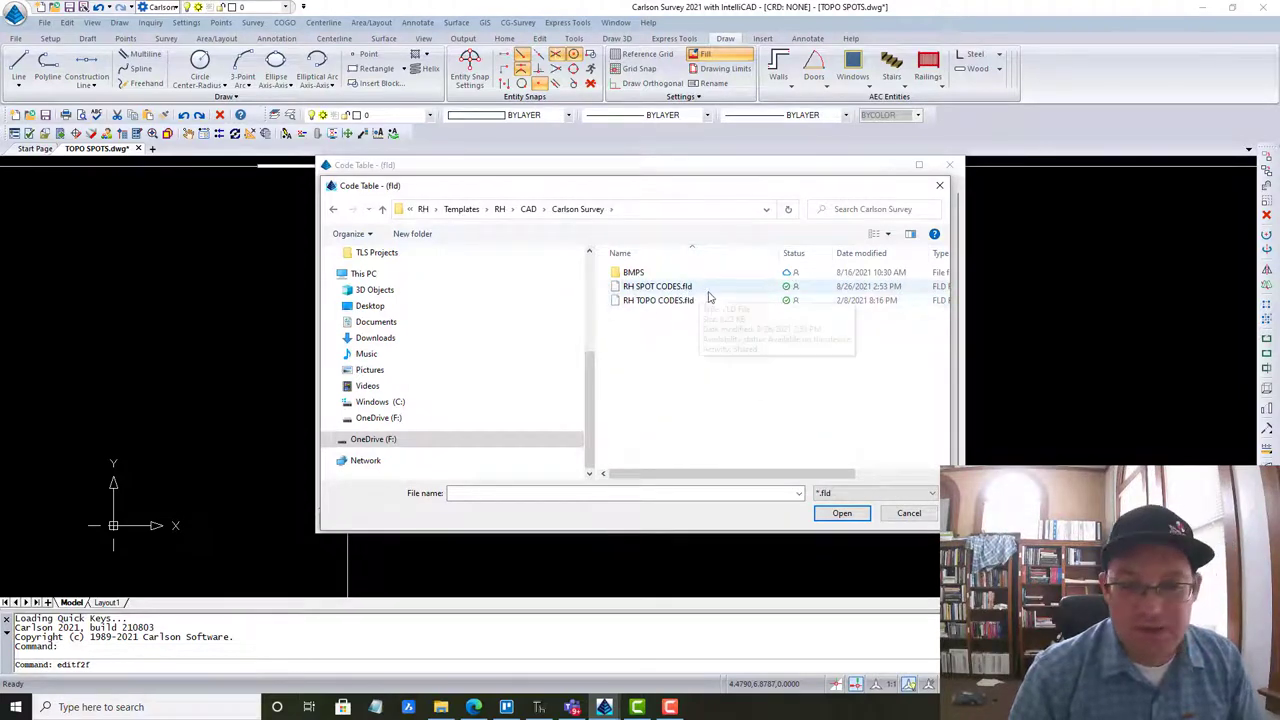
left_click(662, 287)
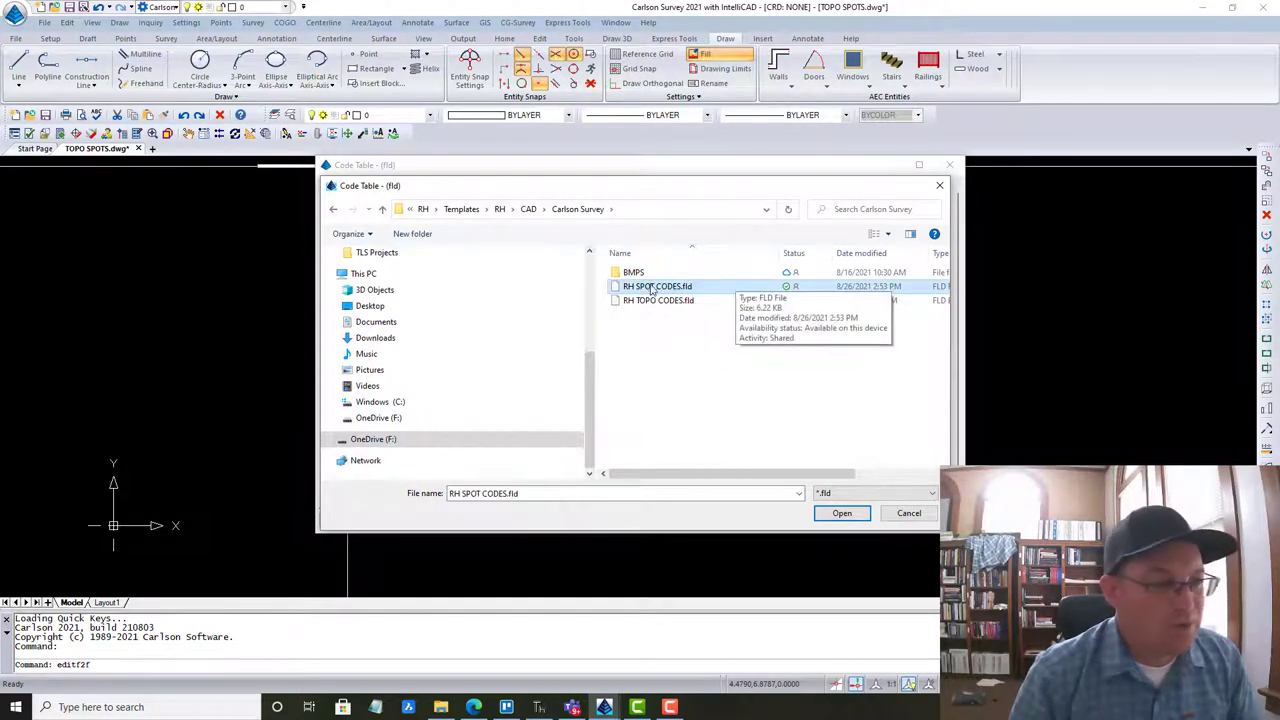
left_click(843, 515)
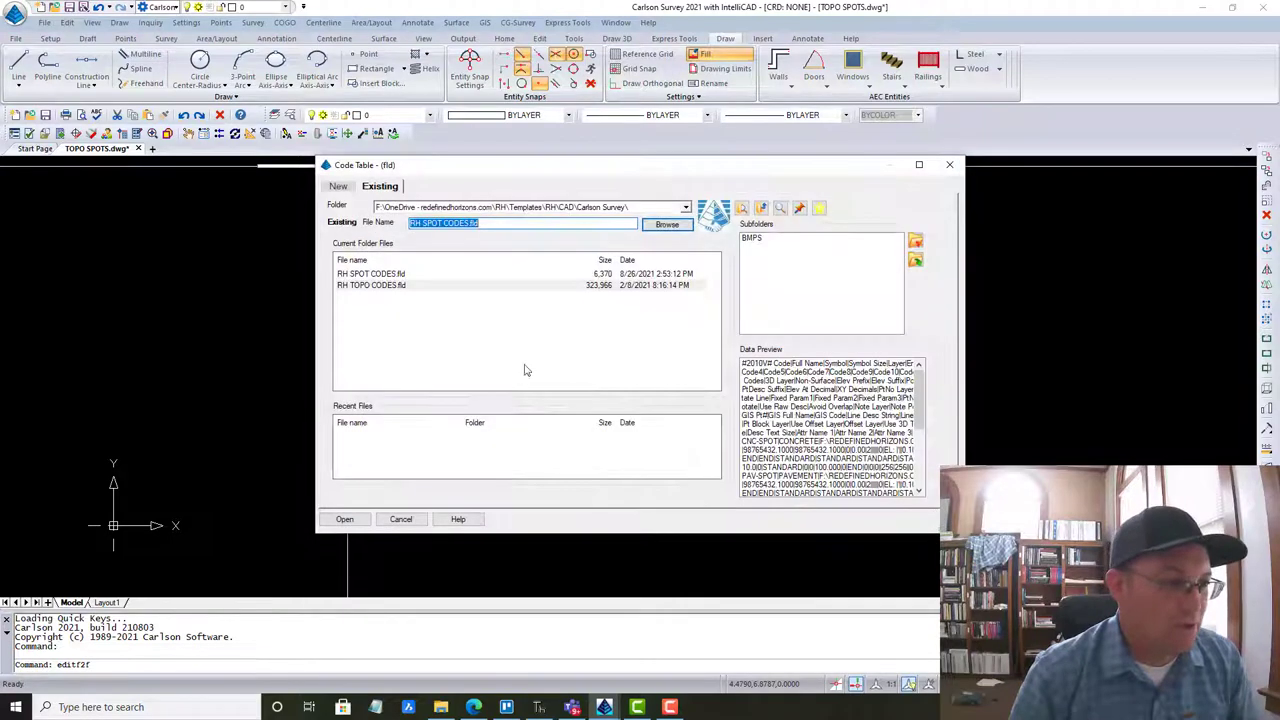
Open RH SPOT CODES in the Field to Finish editor, review GND-SPOT, and exit.
left_click(344, 519)
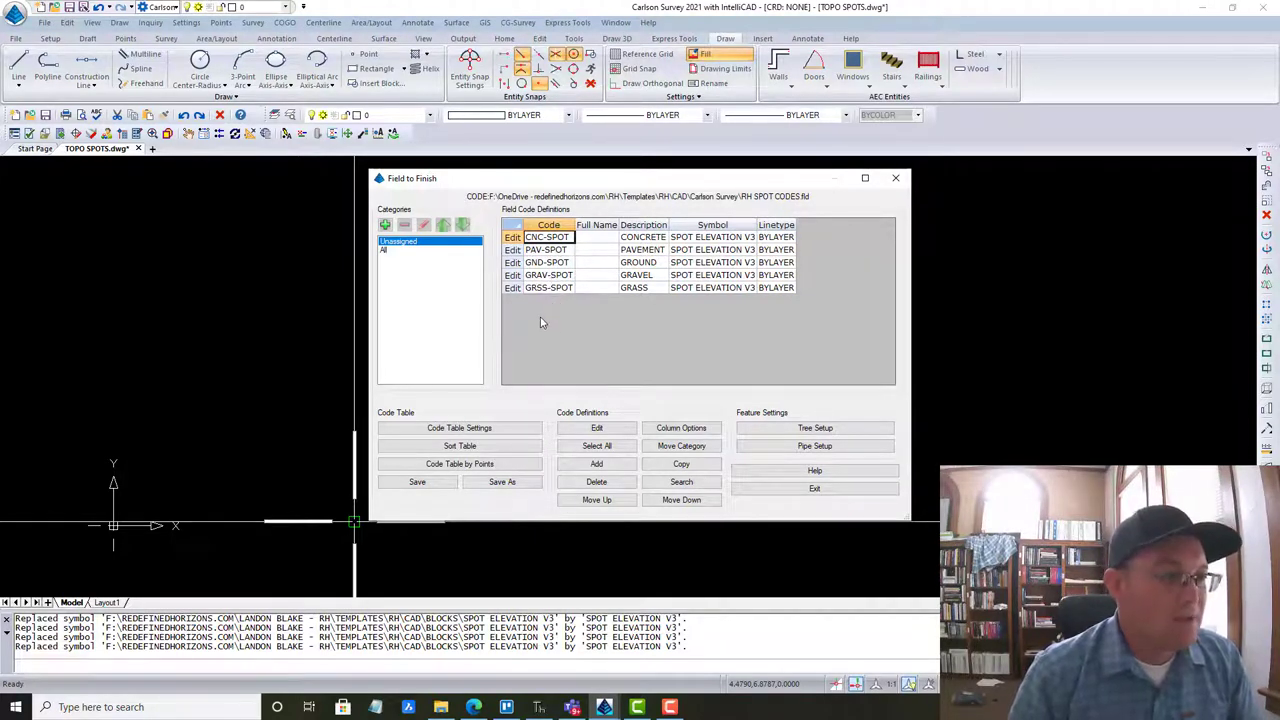
left_click(548, 265)
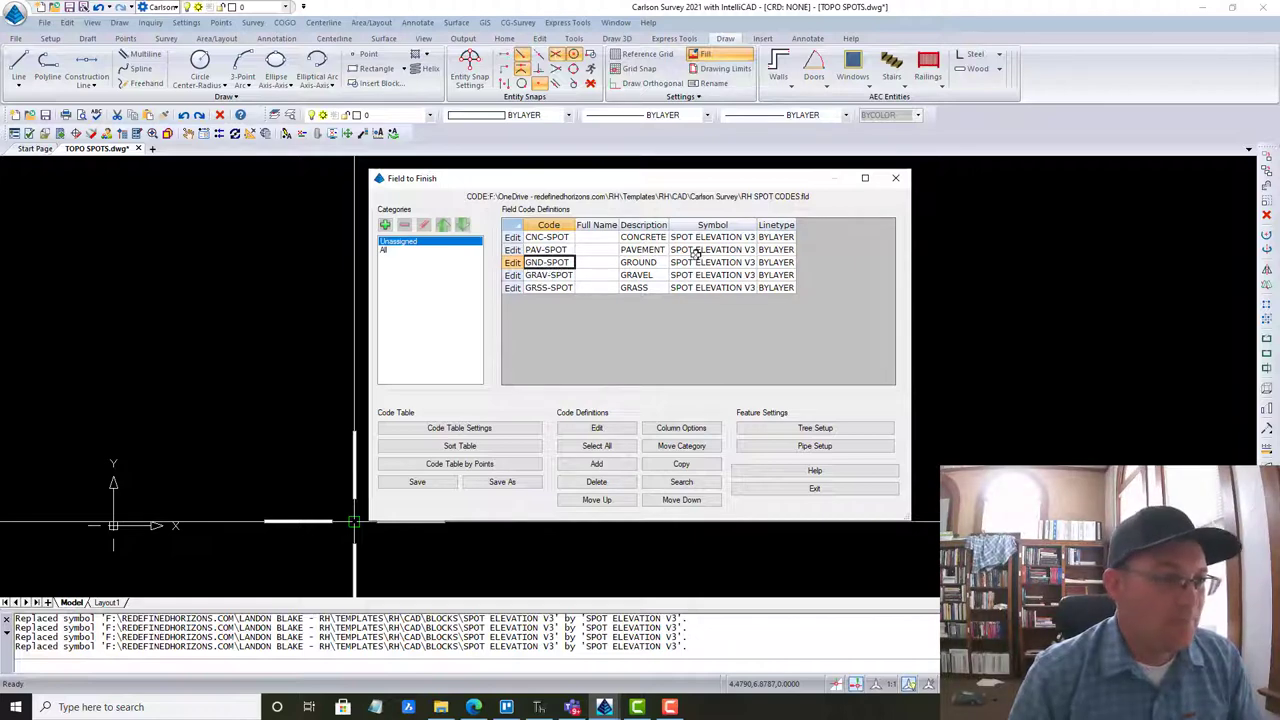
left_click(796, 488)
Window-select an area on the TOPO SPOTS drawing.
left_click(254, 23)
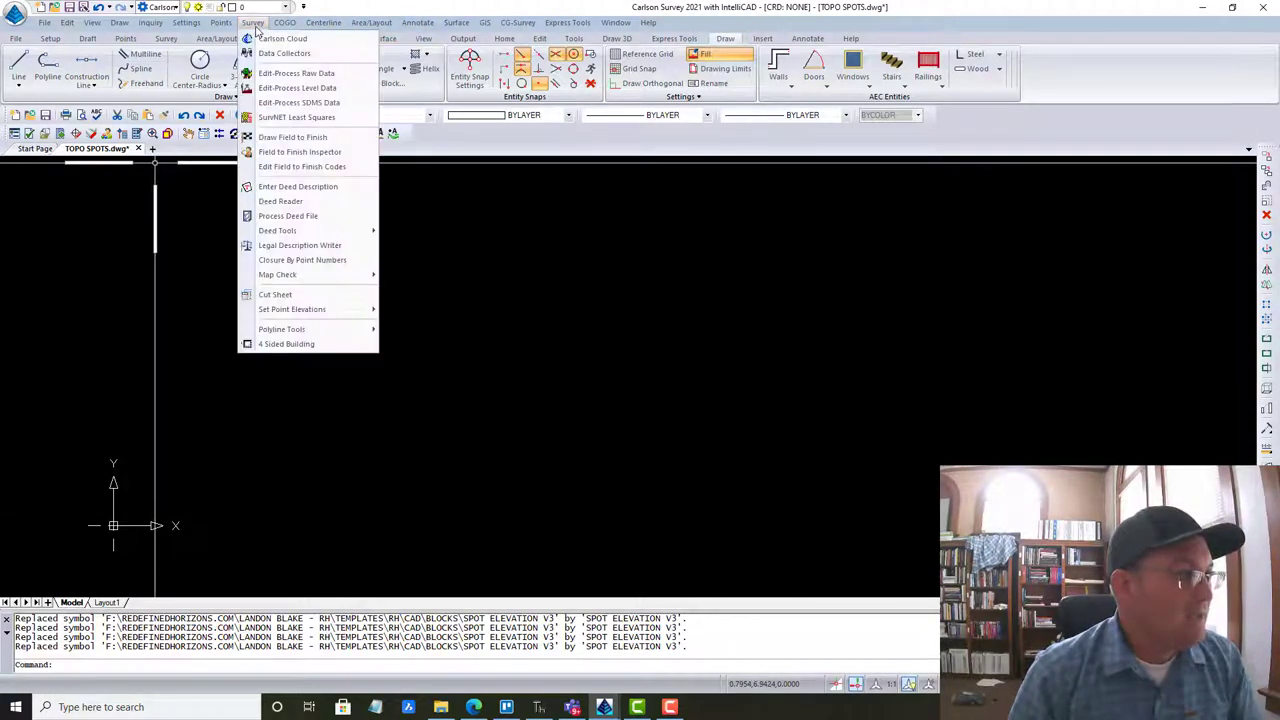
left_click(815, 405)
left_click(660, 311)
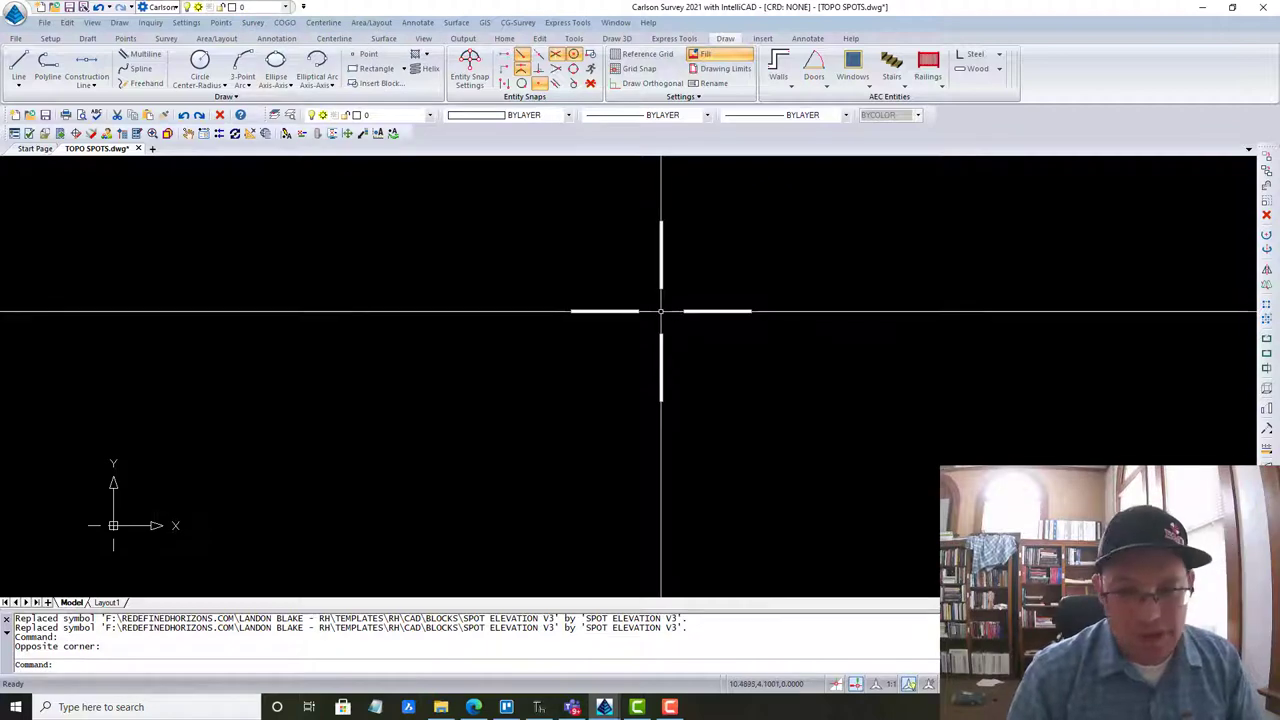
Open 043-021 TOPO.csv from the Point Files folder in a maximized Excel window.
left_click(428, 714)
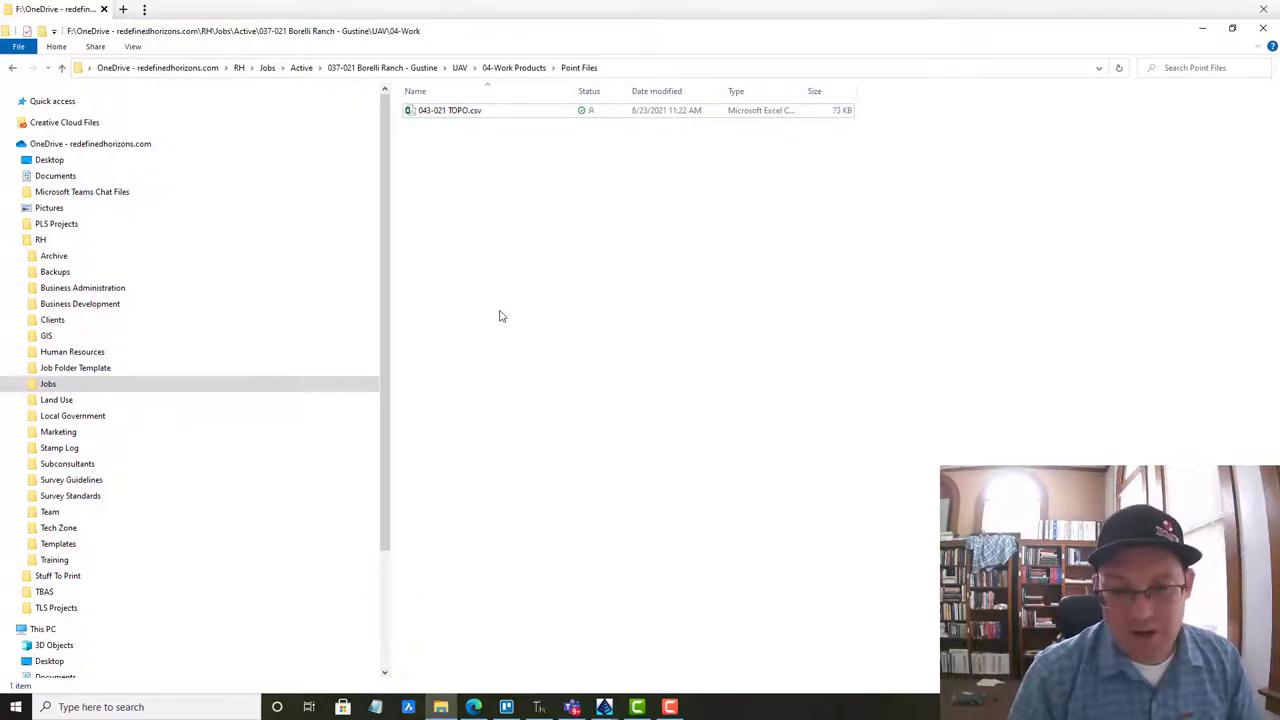
left_click(443, 118)
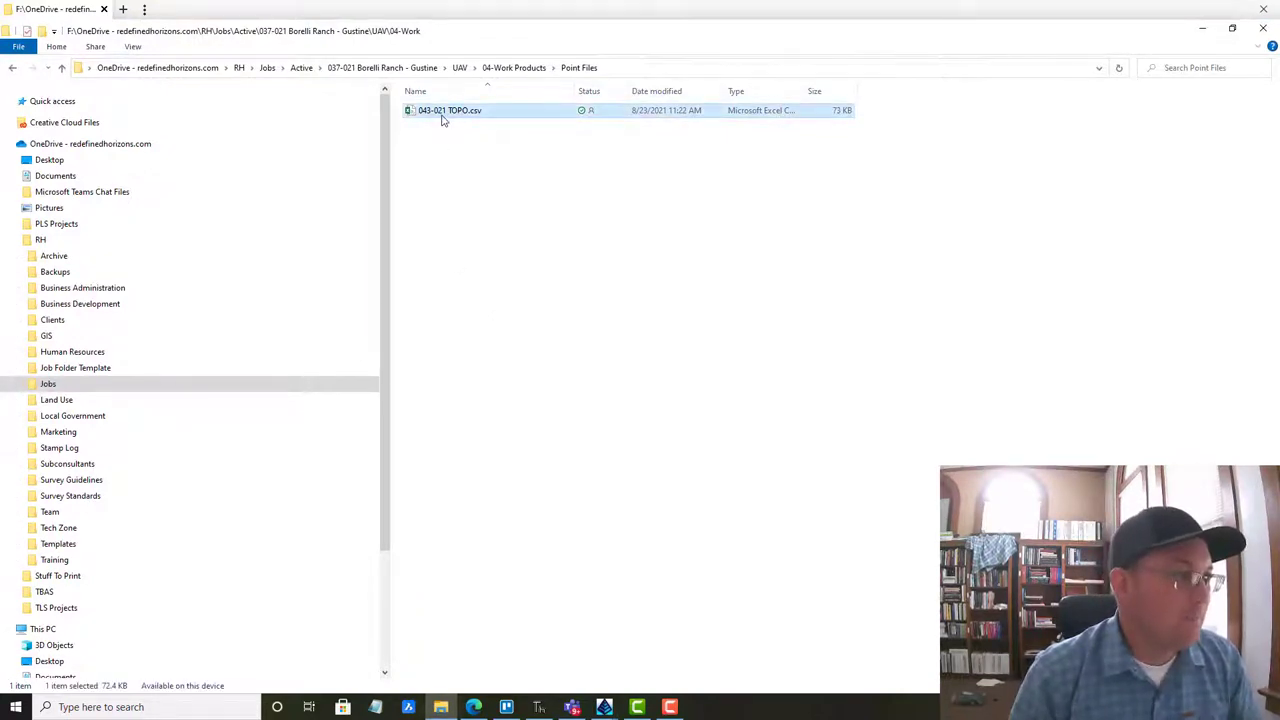
double_click(445, 119)
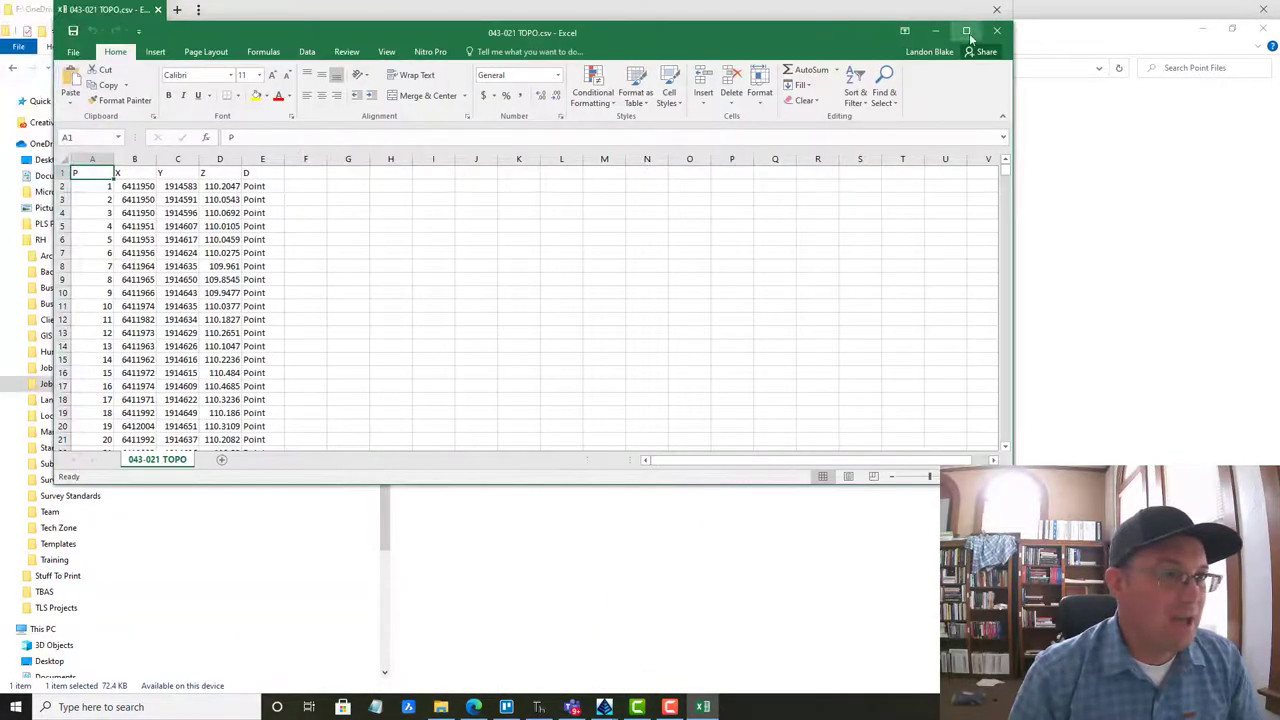
left_click(966, 31)
left_click(390, 343)
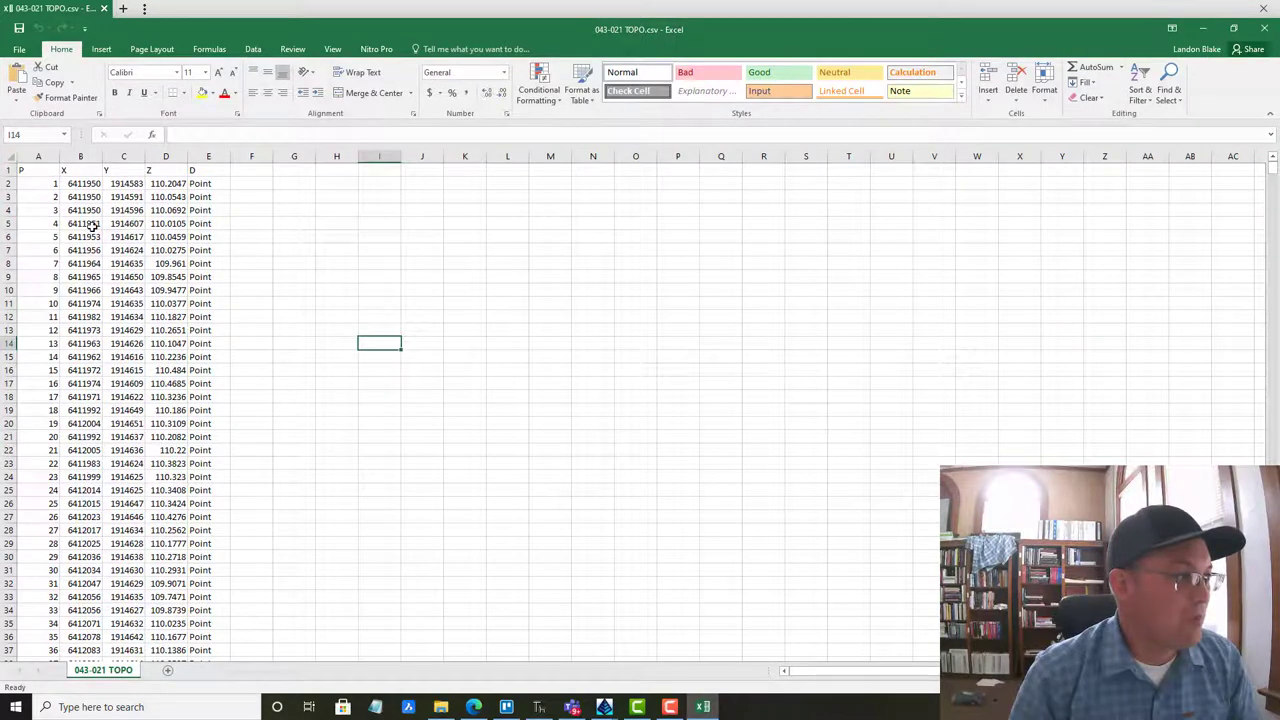
Delete the header row and autofit columns B and C to show full coordinates.
left_click(8, 237)
right_click(10, 170)
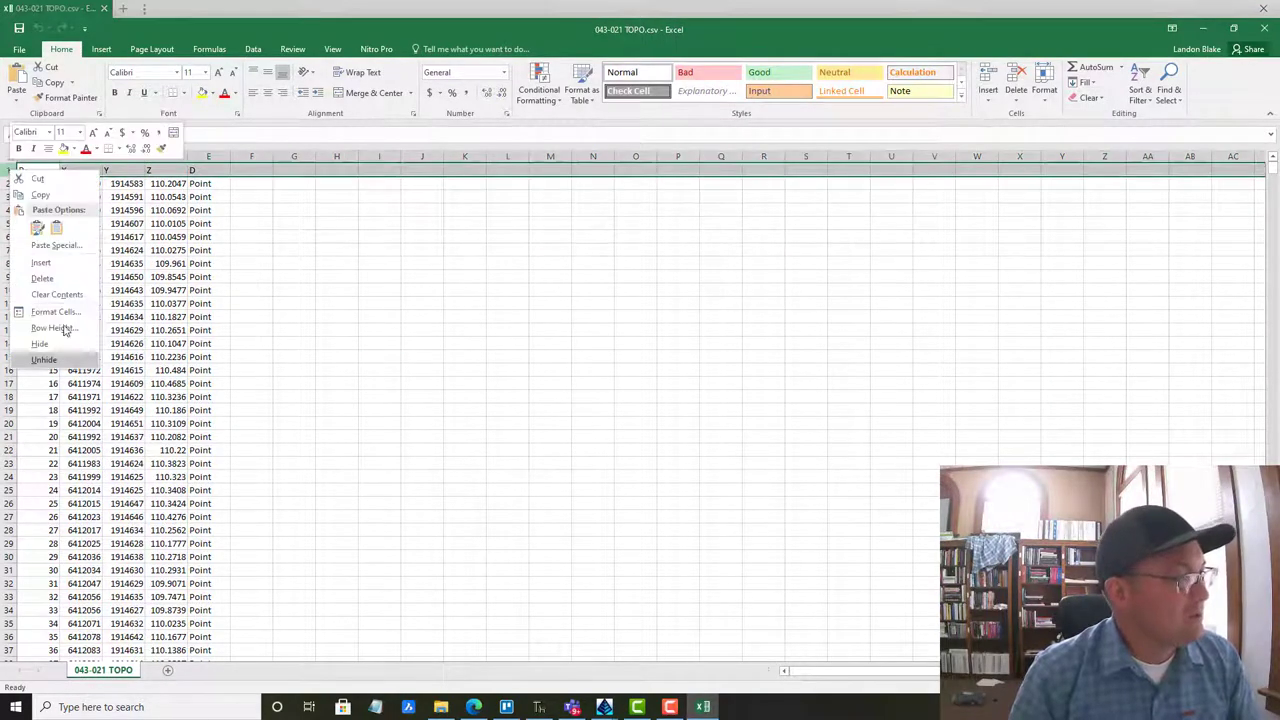
left_click(42, 279)
left_click_drag(46, 171, 48, 598)
left_click(336, 289)
left_click(225, 174)
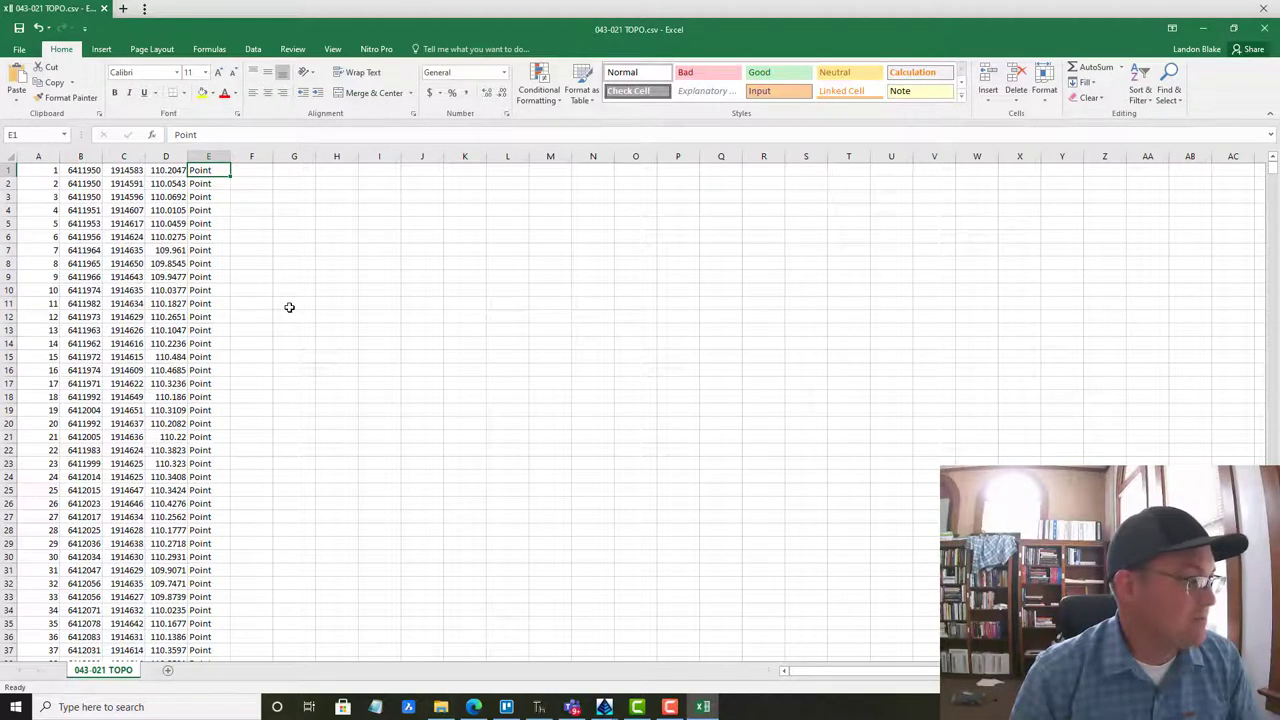
double_click(102, 157)
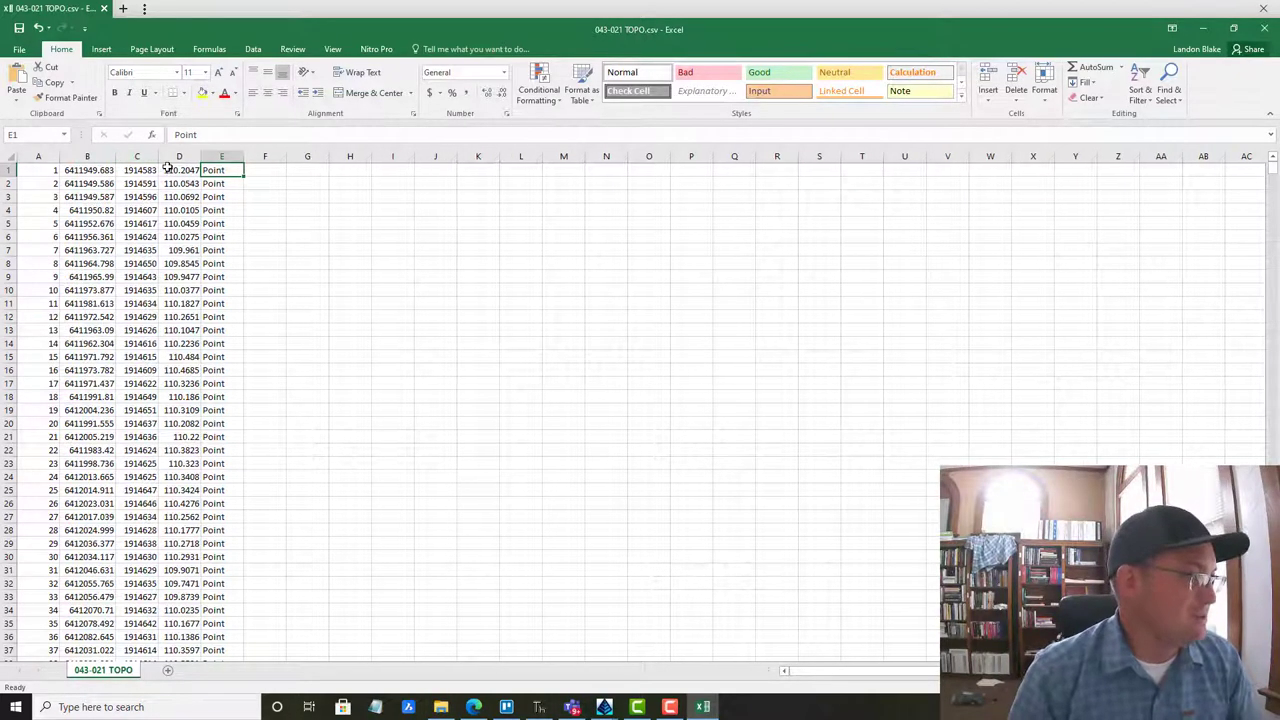
double_click(160, 157)
left_click(398, 343)
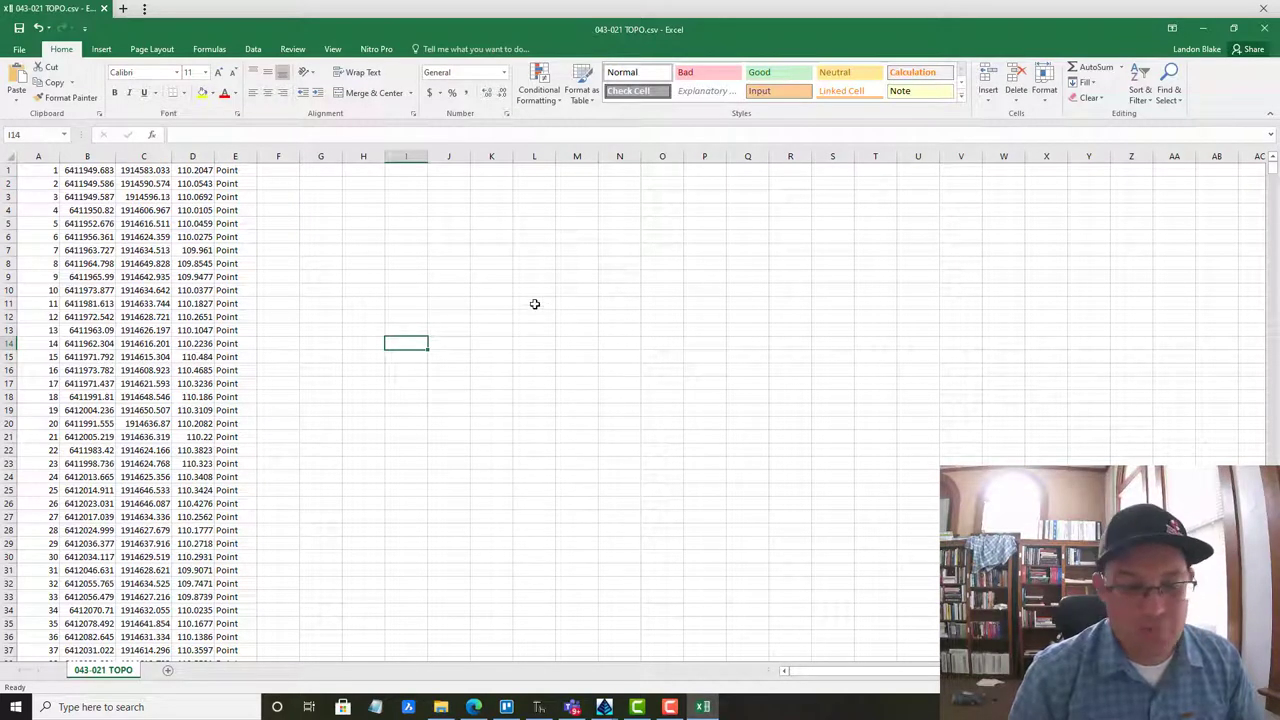
Open POINT RANGES.pdf from Templates > RH > Field > Field Point Ranges.
left_click(440, 707)
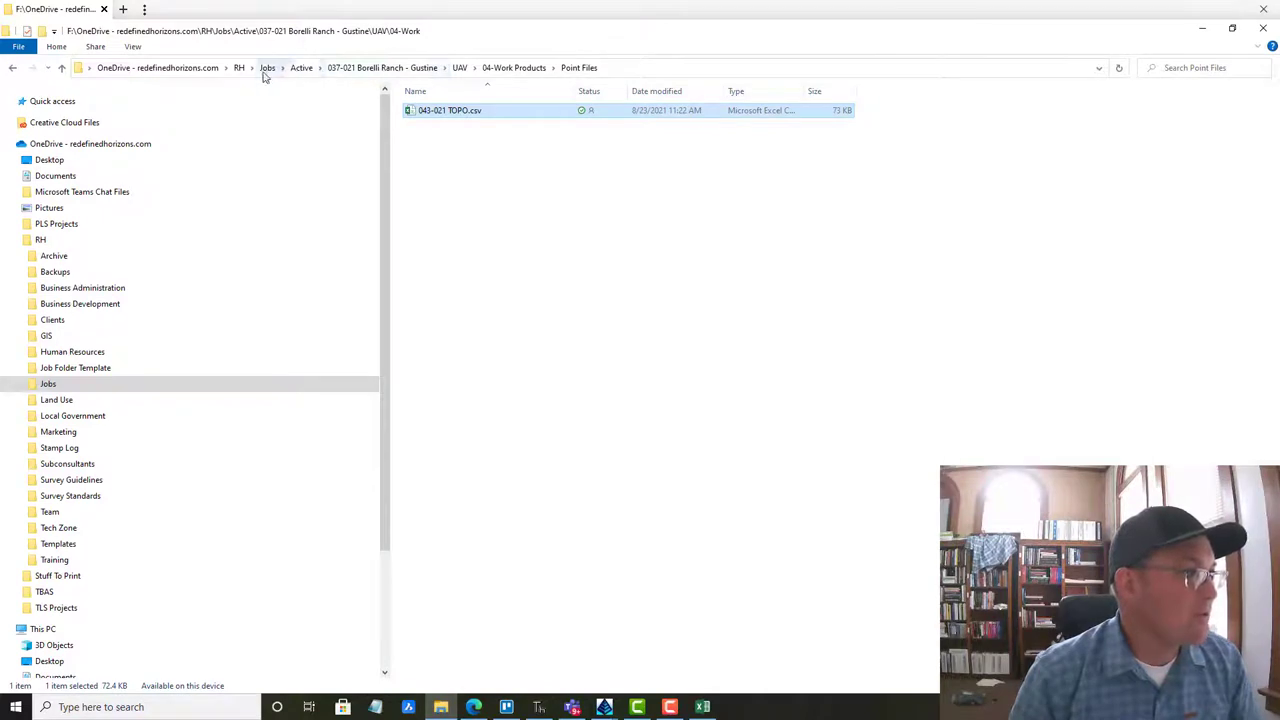
left_click(241, 68)
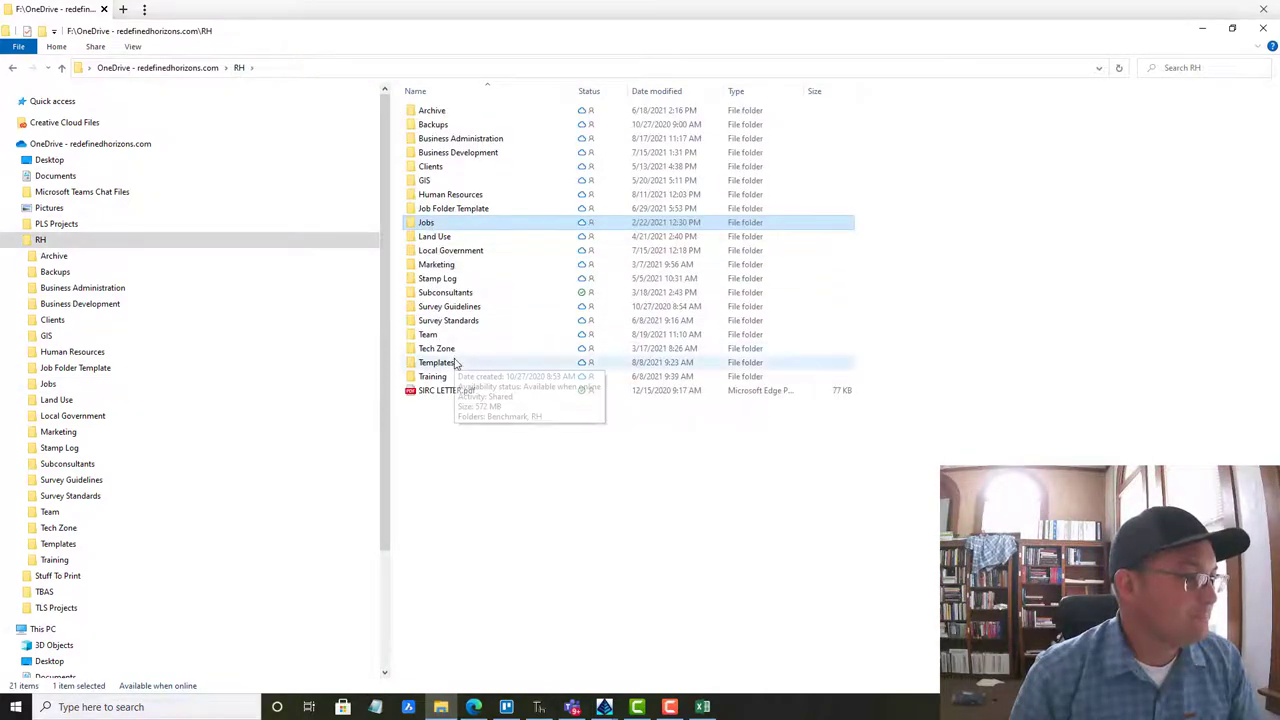
double_click(455, 363)
double_click(459, 125)
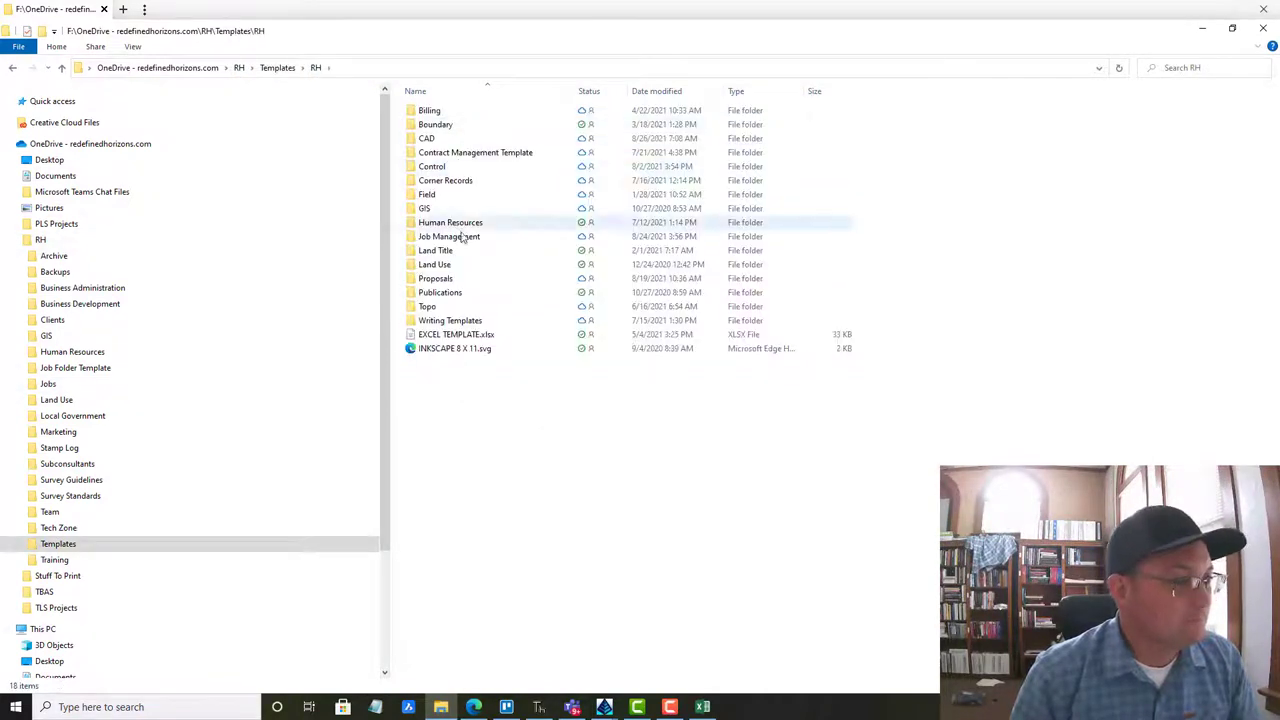
double_click(463, 195)
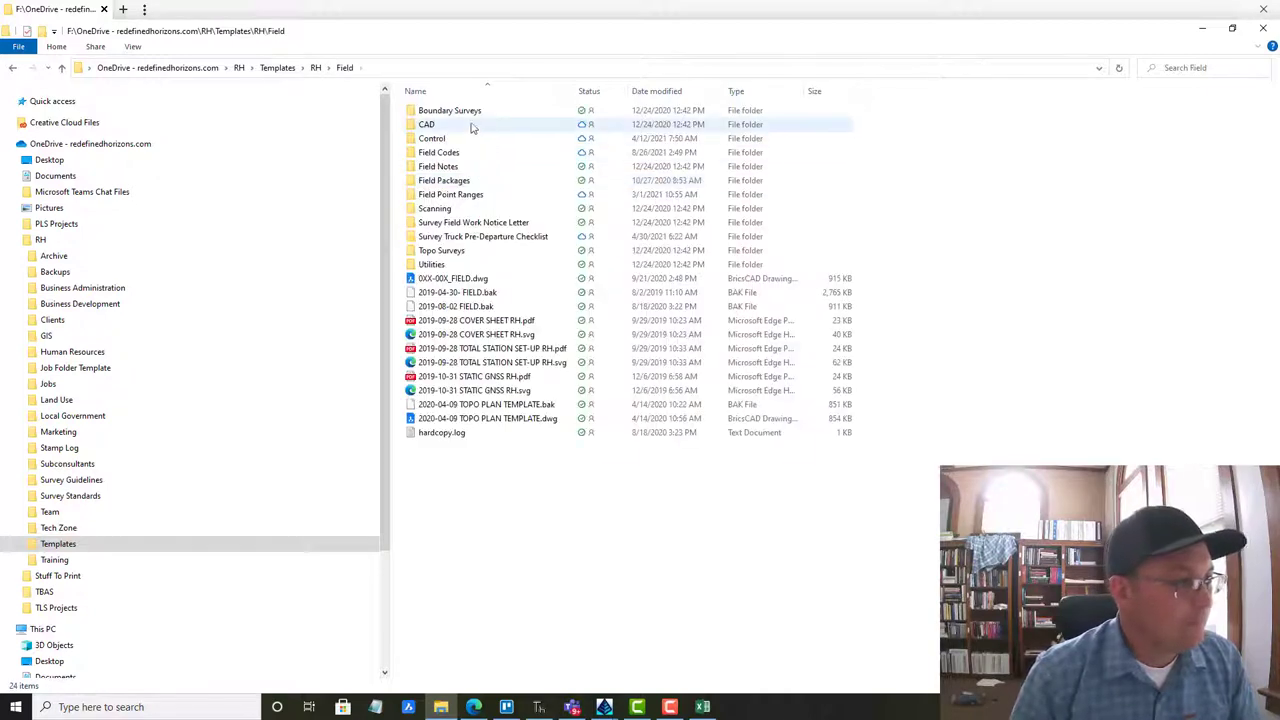
double_click(463, 195)
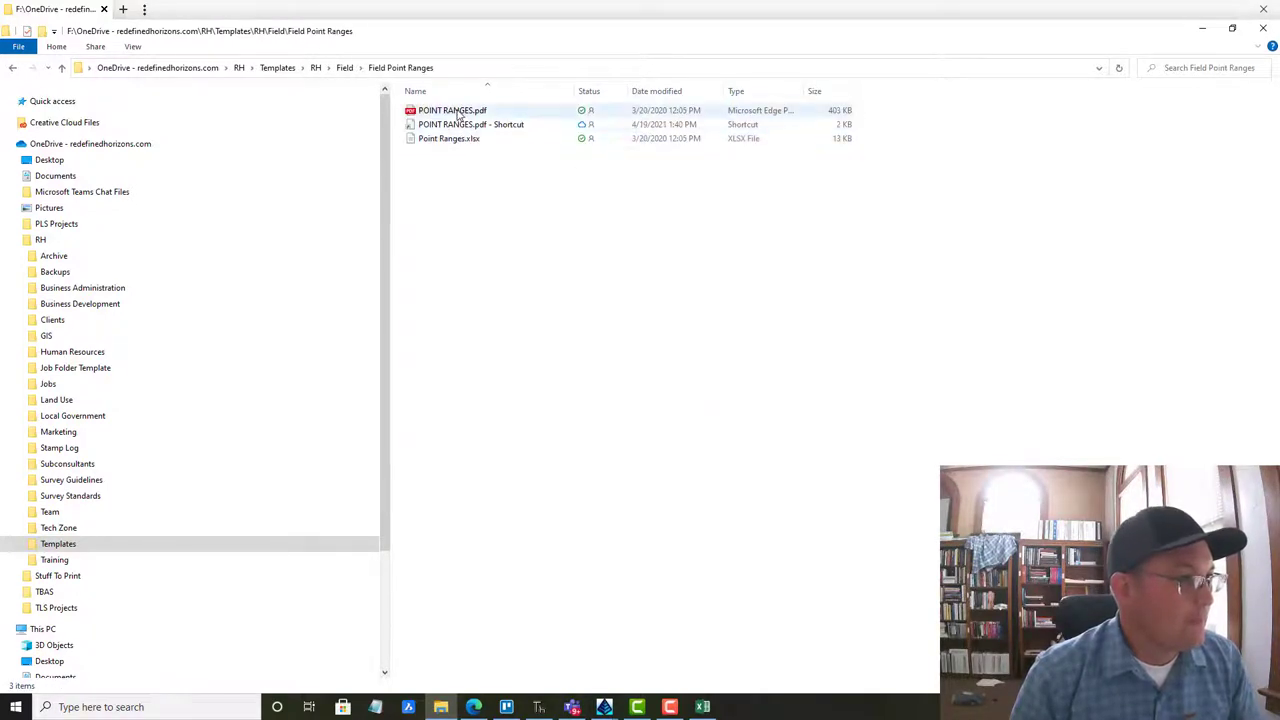
double_click(459, 112)
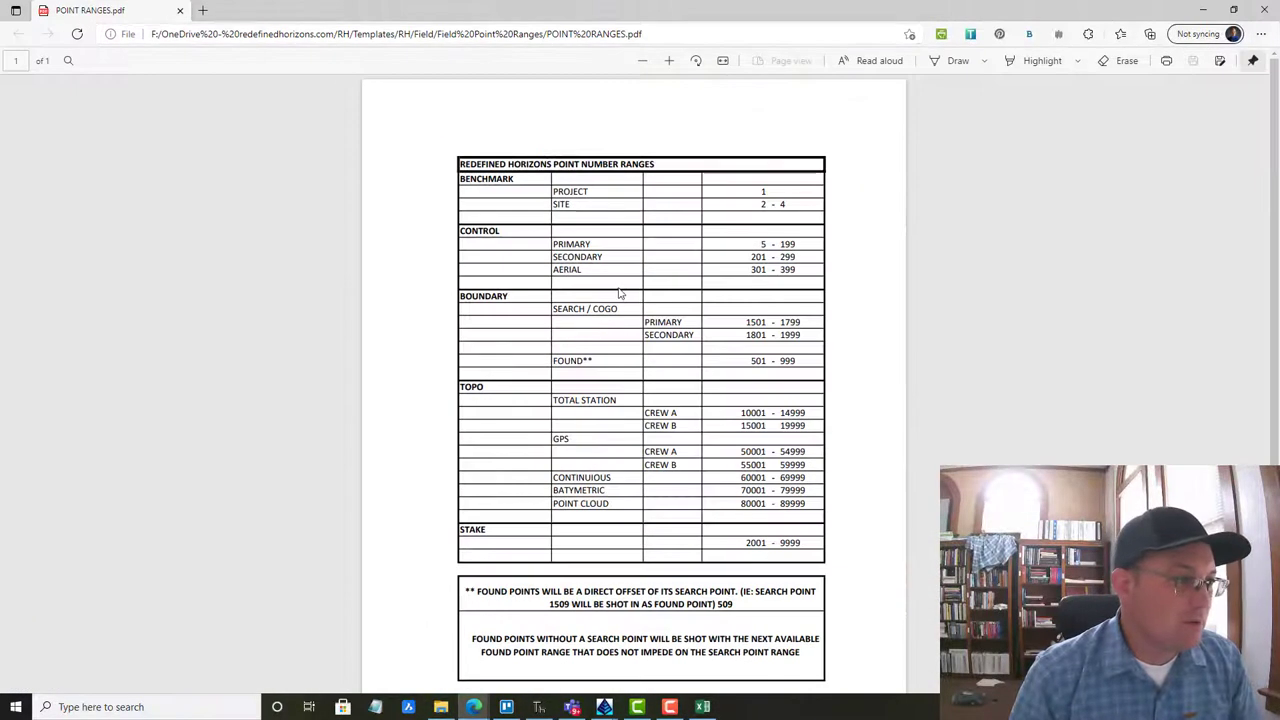
Highlight the POINT CLOUD range 80001 - 89999 in the chart, then close the PDF.
scroll(619, 292, "down", 2)
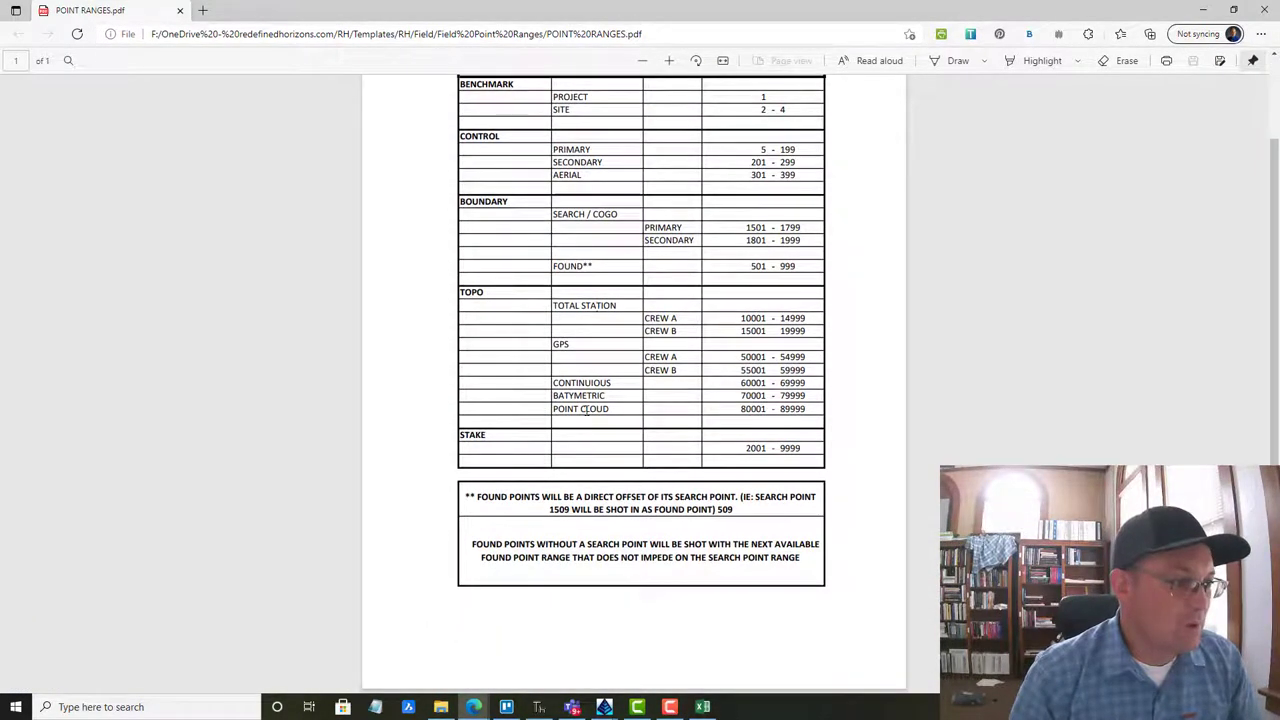
left_click_drag(739, 410, 815, 413)
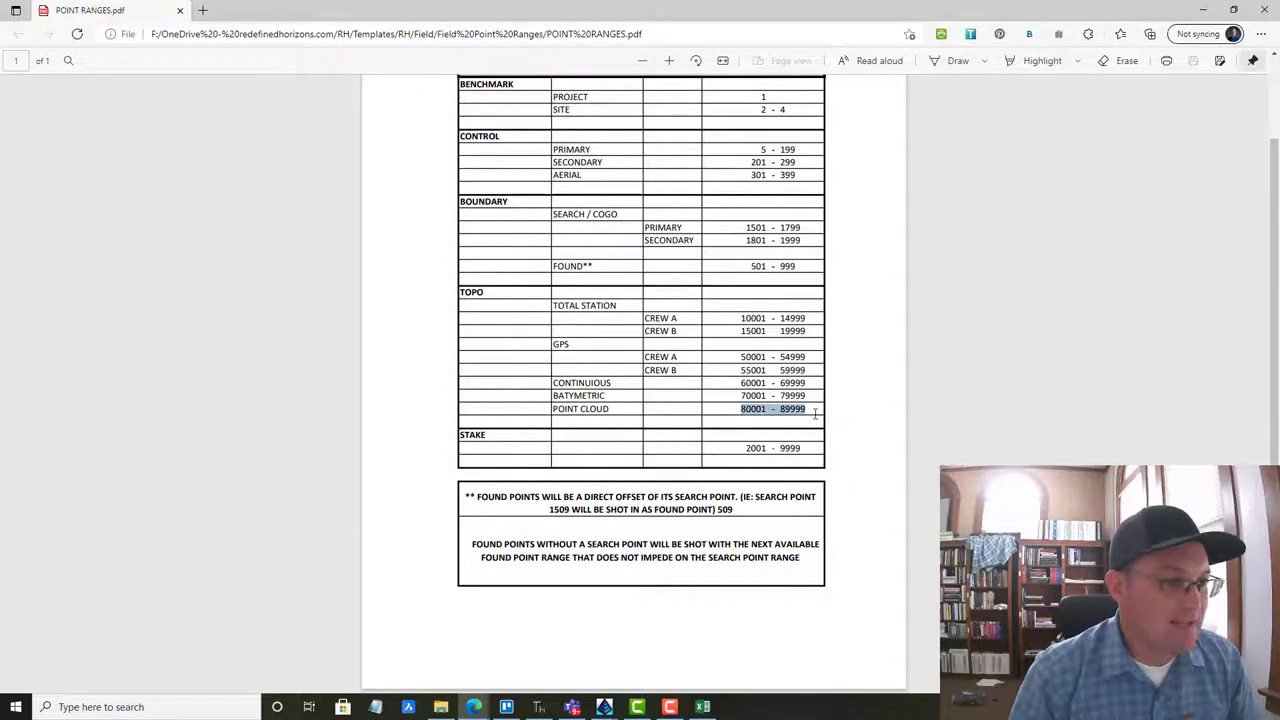
left_click(180, 11)
Enter 80001 and 80002 in A1:A2 and fill the series down column A to 81374.
left_click(1221, 21)
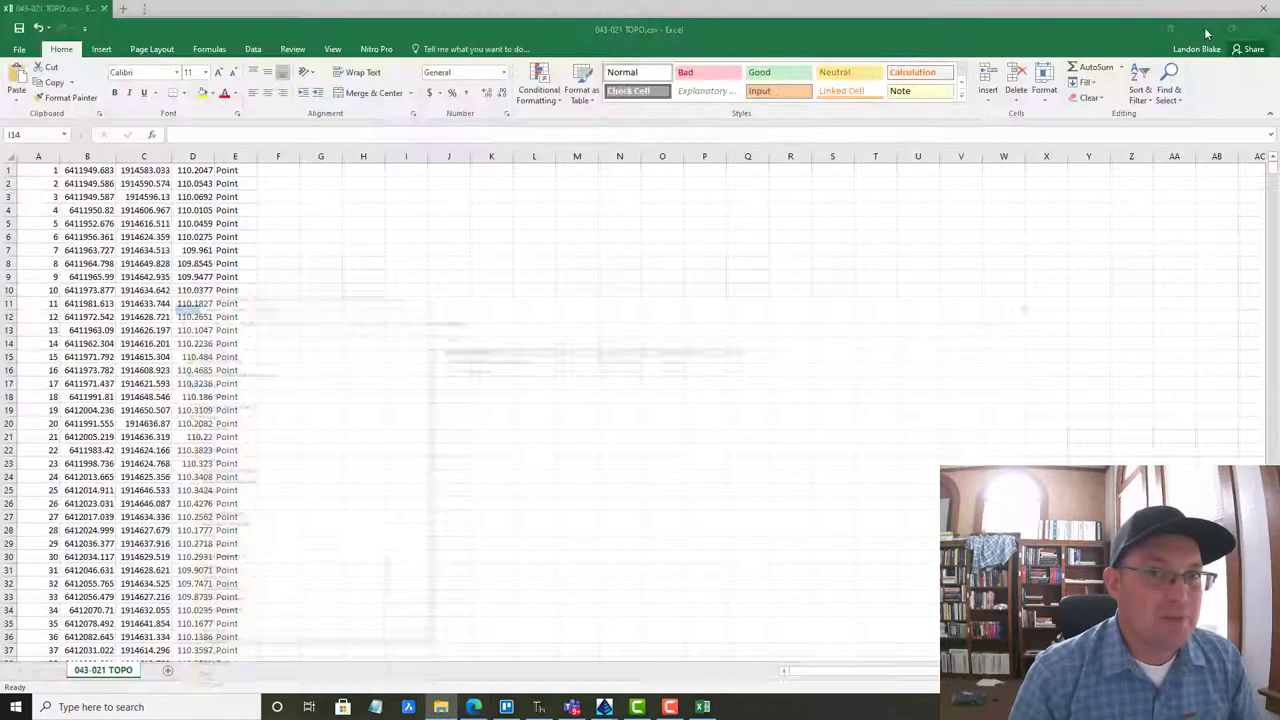
left_click(52, 173)
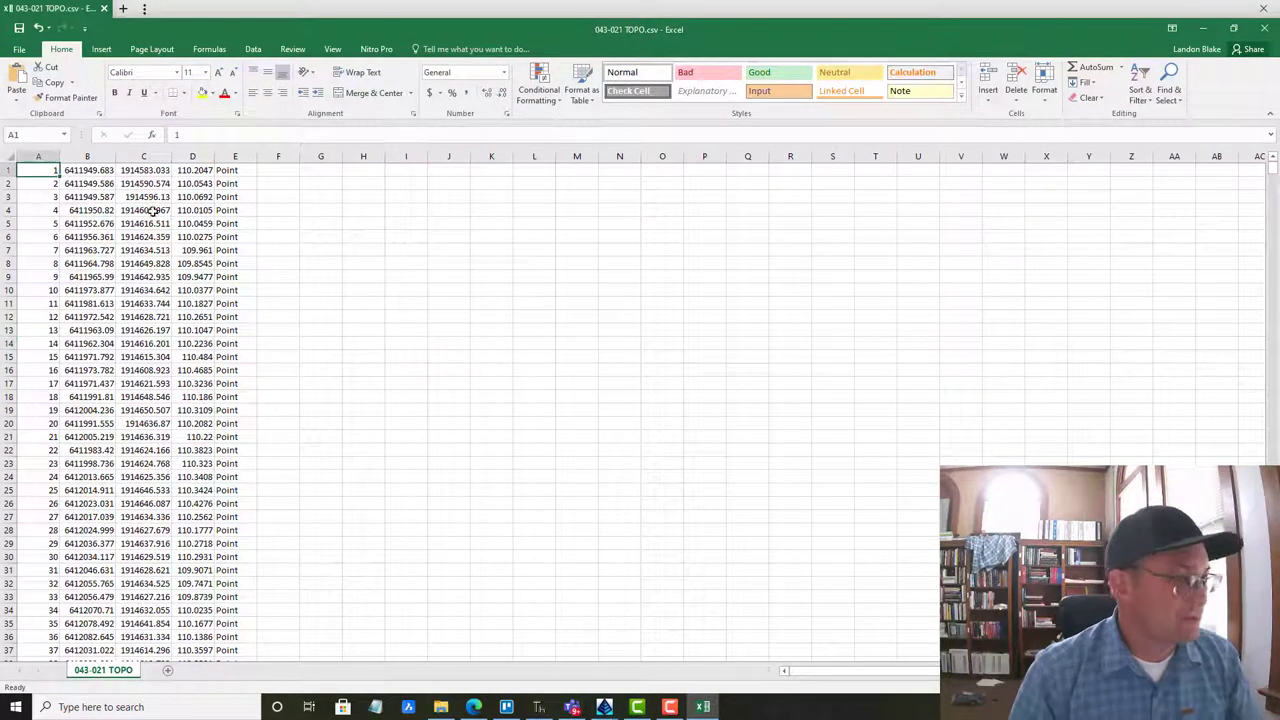
type("8000")
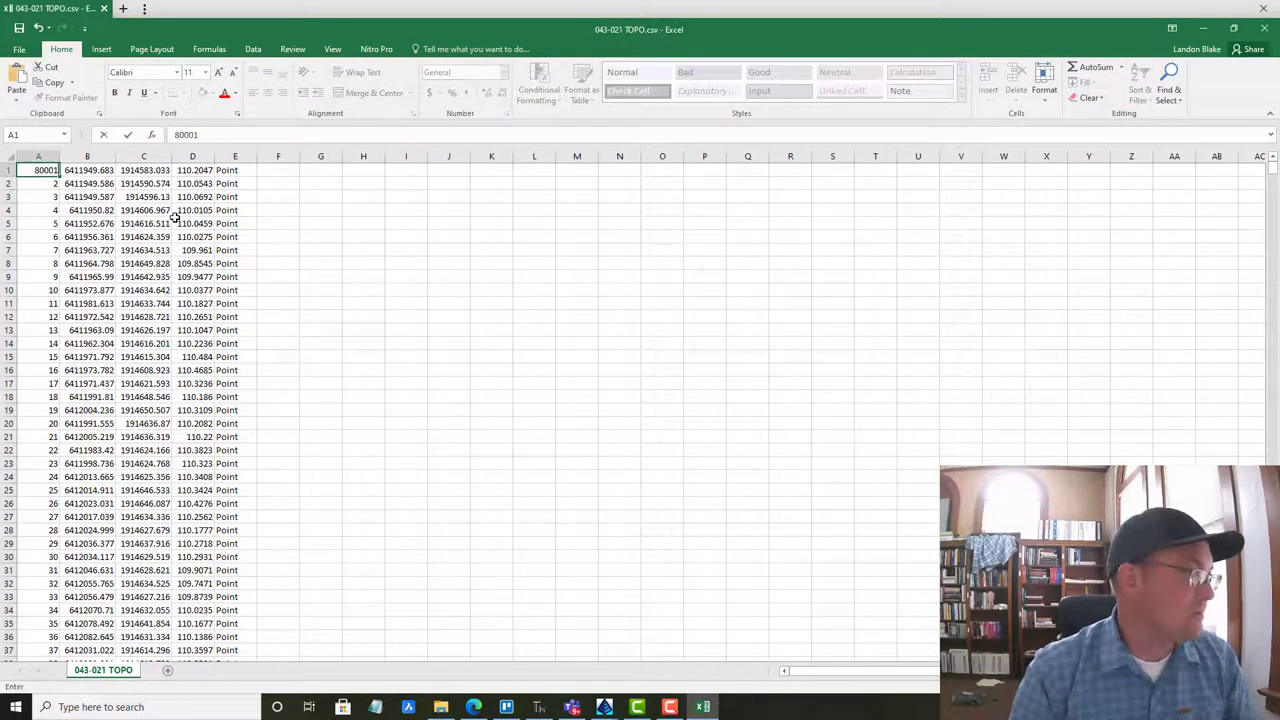
type("1")
key("Return")
left_click(38, 171)
left_click(35, 184)
type("80002")
key("Return")
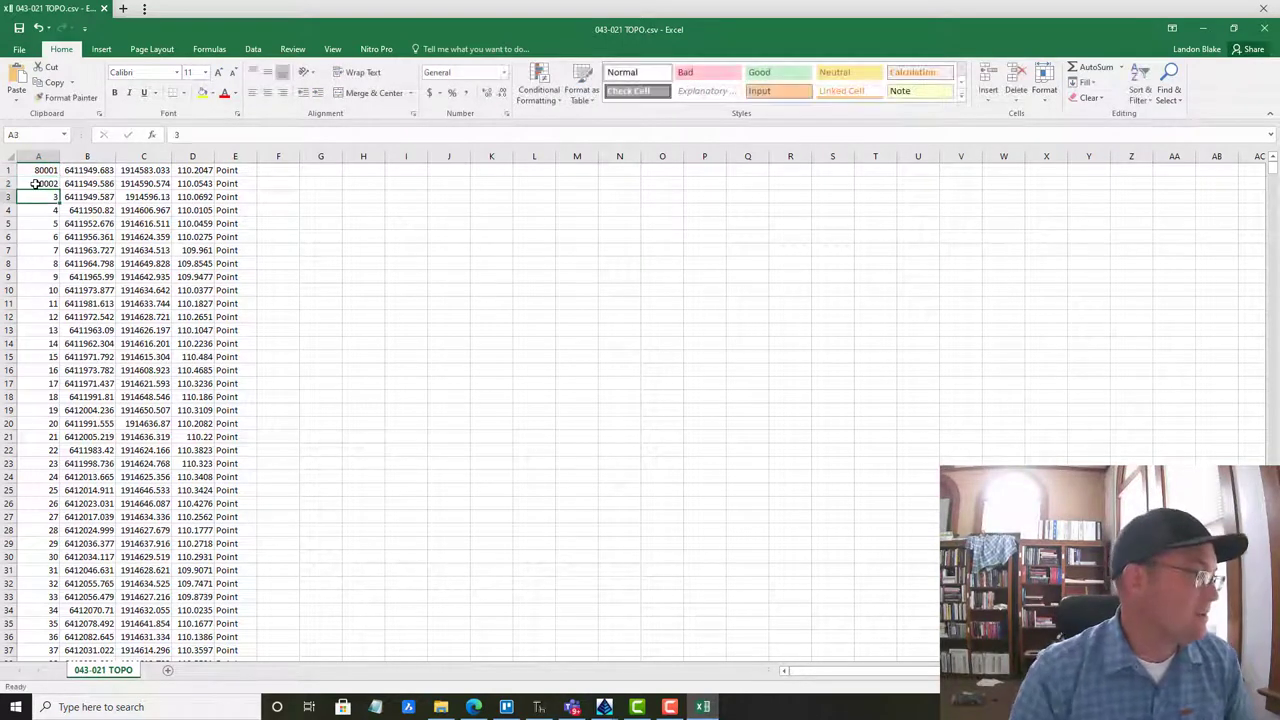
left_click_drag(38, 172, 37, 629)
left_click(394, 478)
scroll(413, 383, "up", 7)
scroll(413, 383, "up", 15)
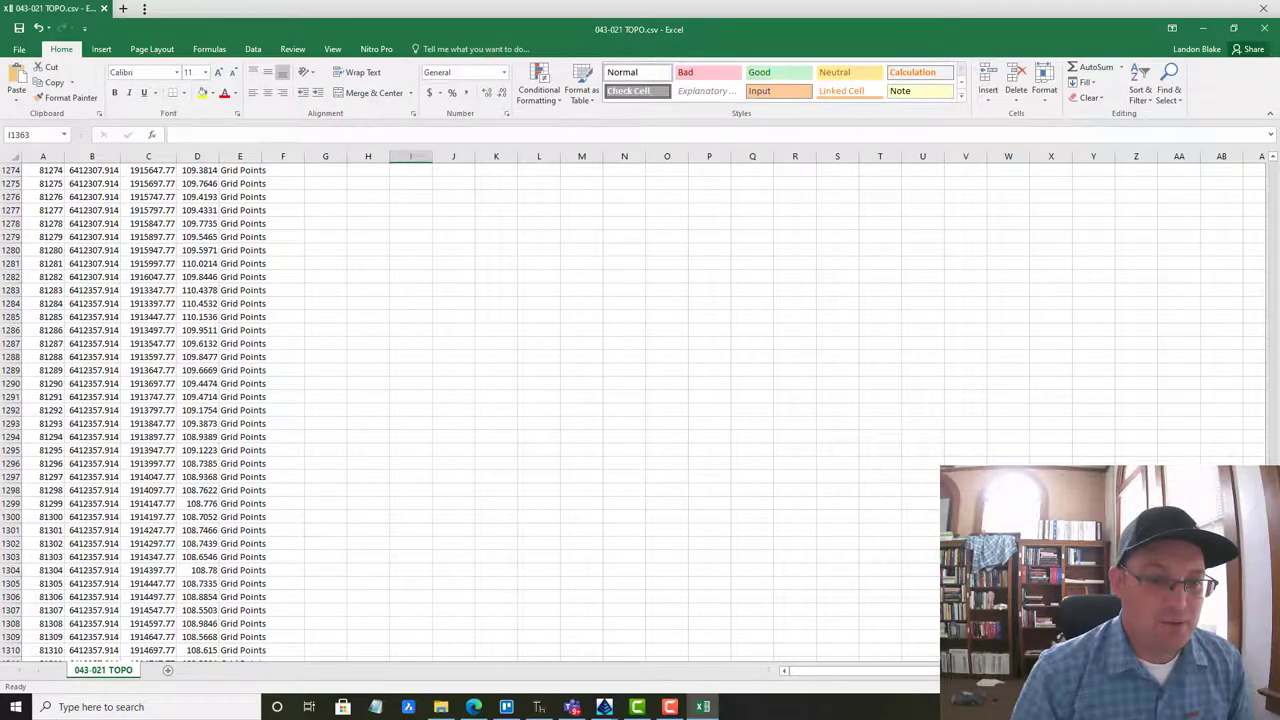
Enter GND-SPOT as the description in E1 and autofit column E.
scroll(240, 174, "up", 20)
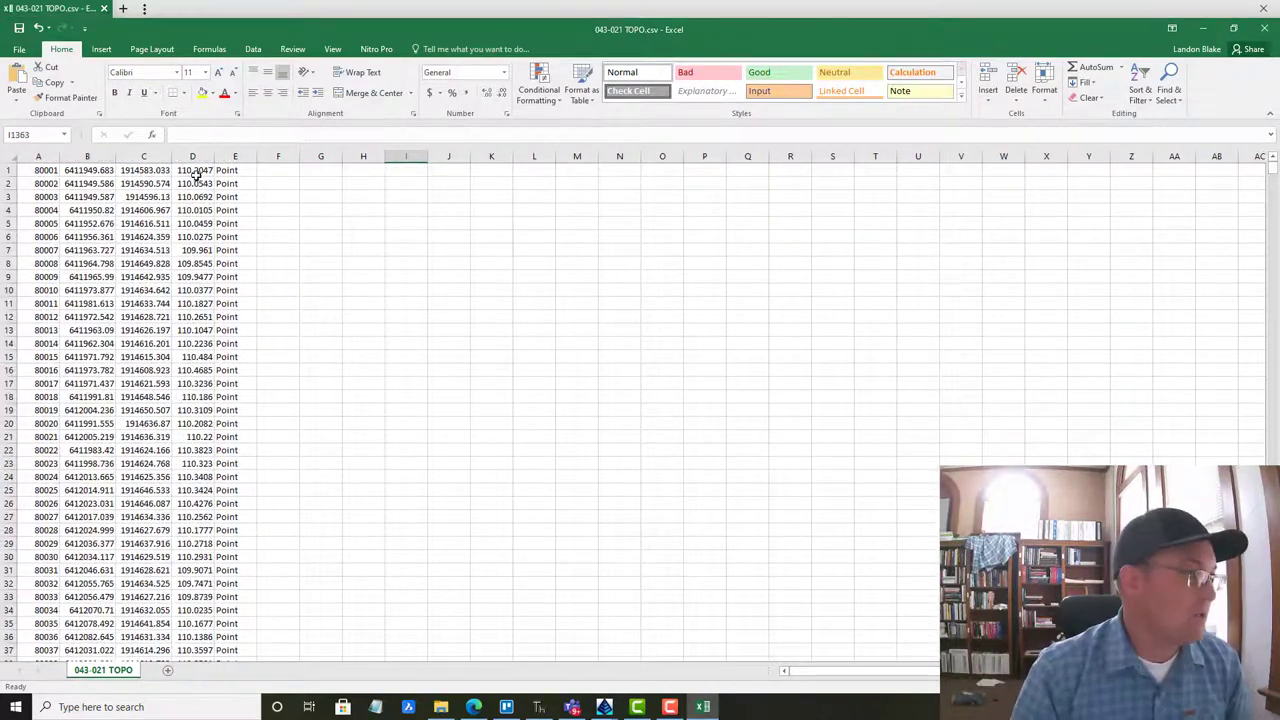
left_click(240, 172)
type("GN")
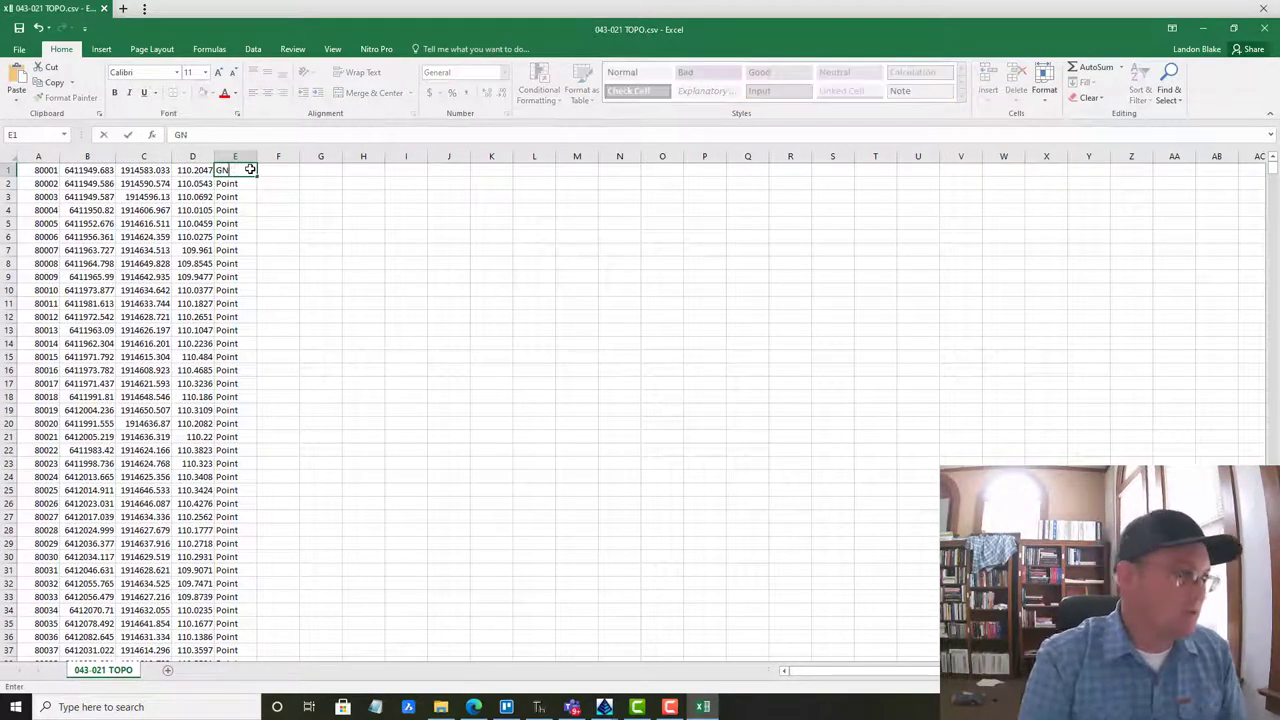
type("D-SPOT")
key("Return")
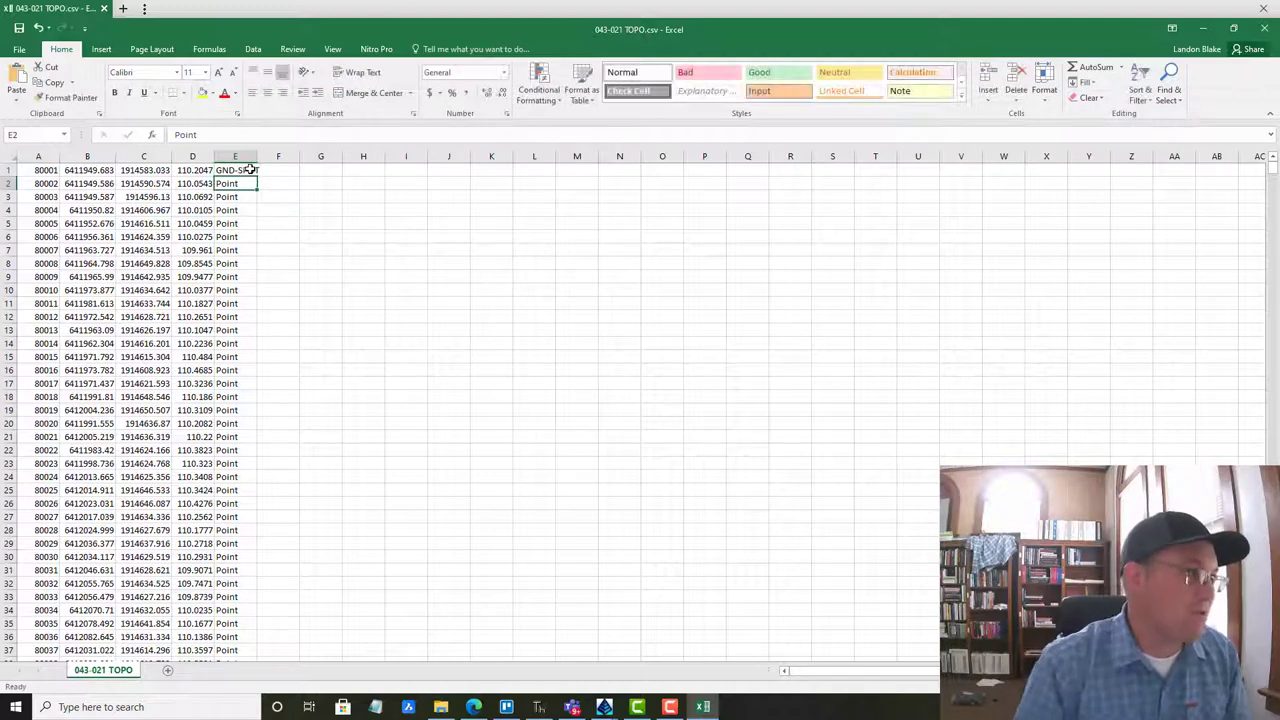
double_click(257, 157)
left_click(254, 171)
Copy GND-SPOT to every remaining description in column E and save as CSV.
key("ctrl+c")
left_click_drag(236, 186, 246, 620)
key("ctrl+v")
left_click(662, 459)
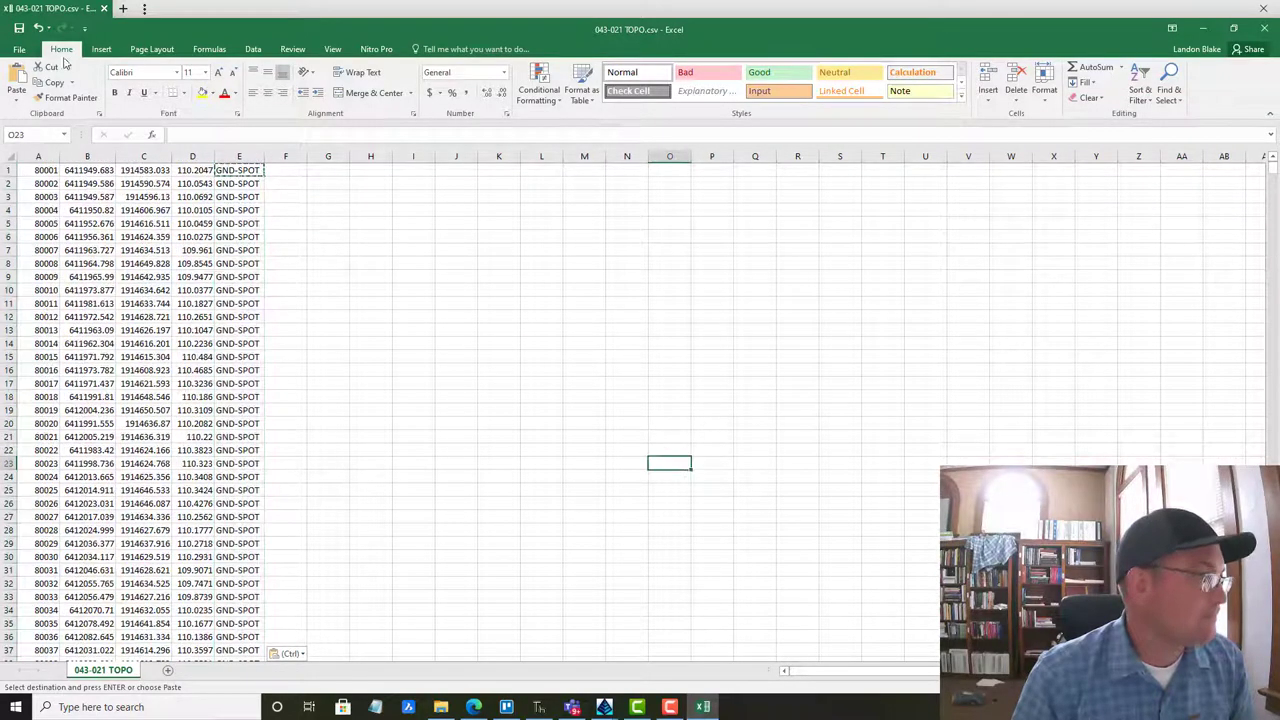
scroll(1197, 297, "right", 1)
left_click(1255, 503)
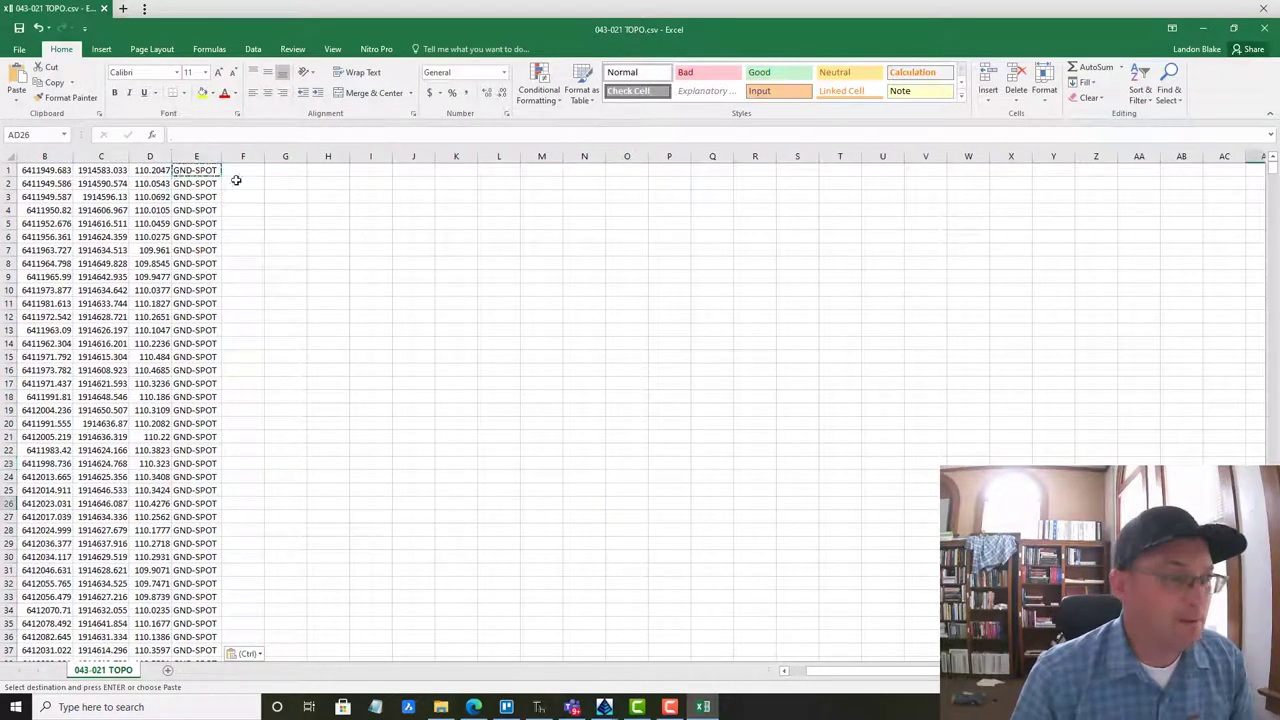
left_click(19, 28)
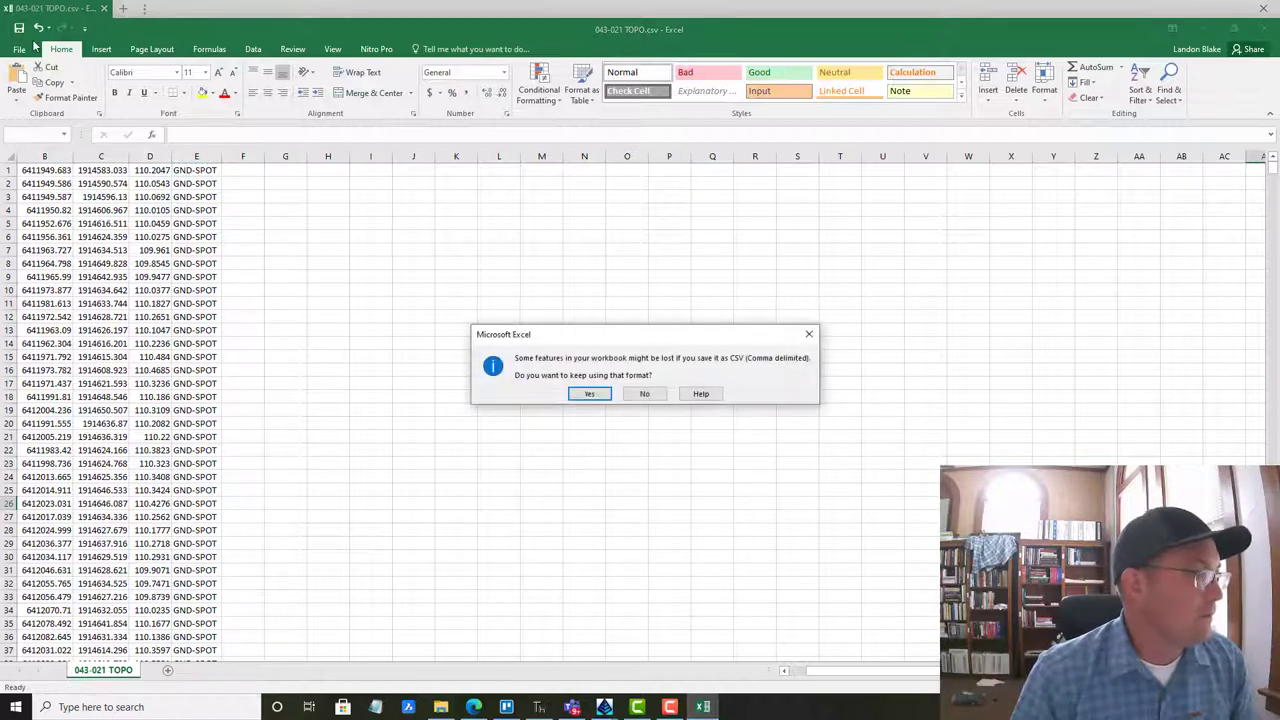
left_click(600, 395)
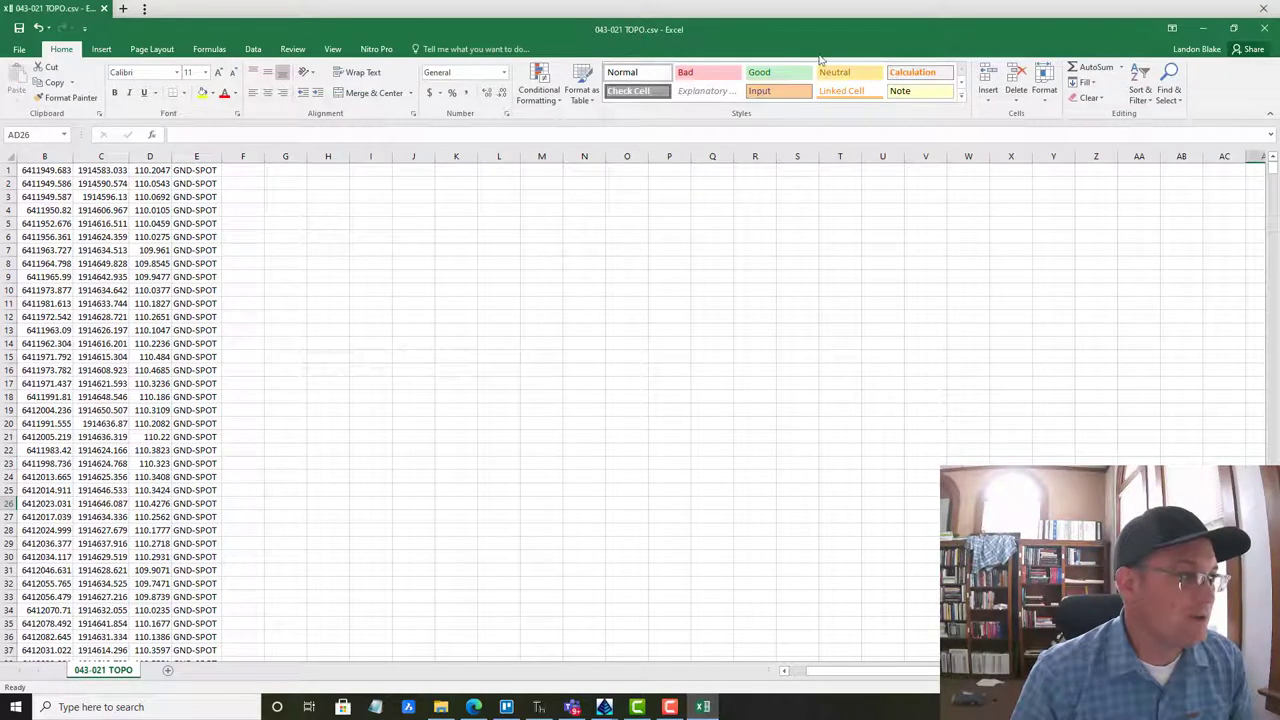
Close Excel and change the Drawing Setup horizontal scale from 50 to 20.
left_click(1263, 8)
left_click(632, 368)
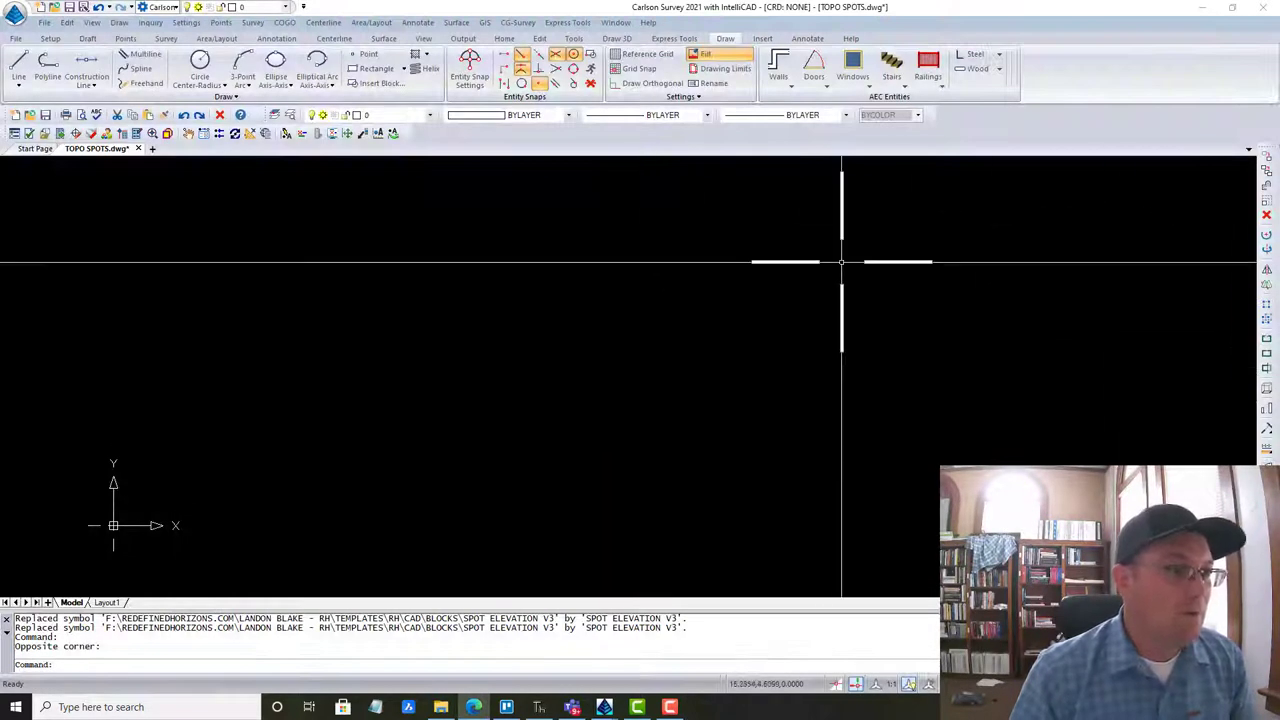
left_click(186, 22)
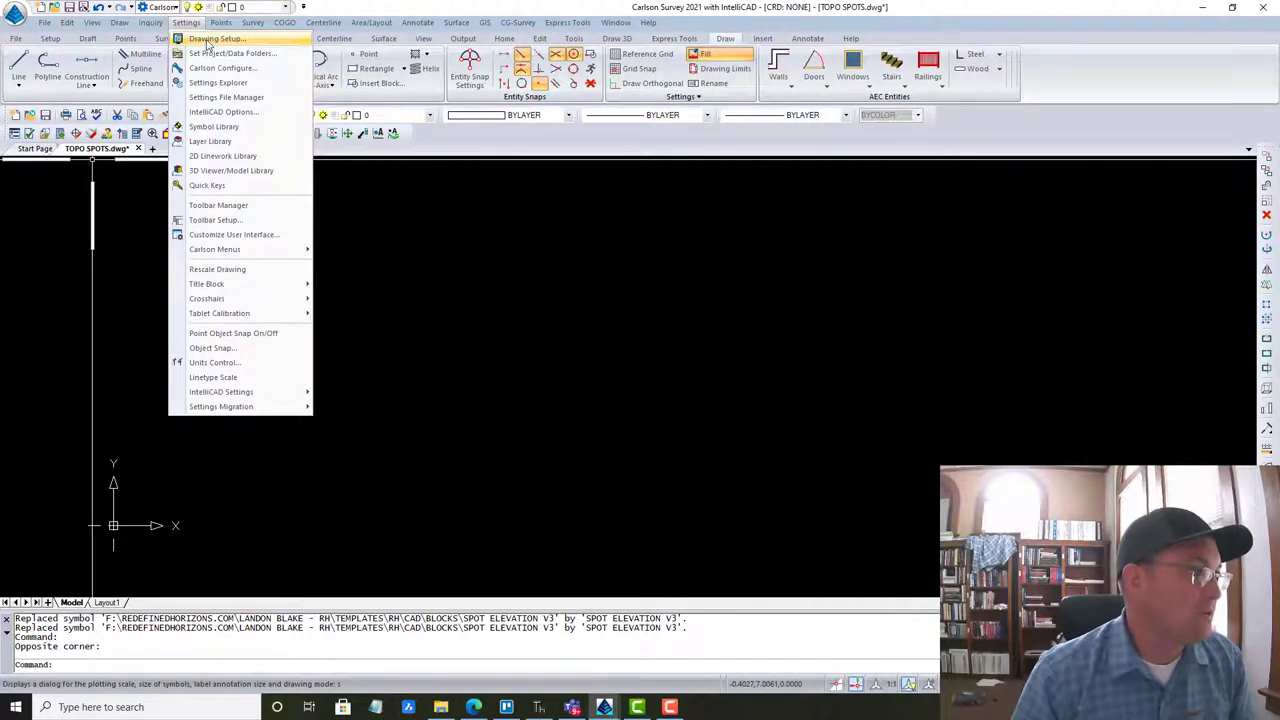
left_click(212, 39)
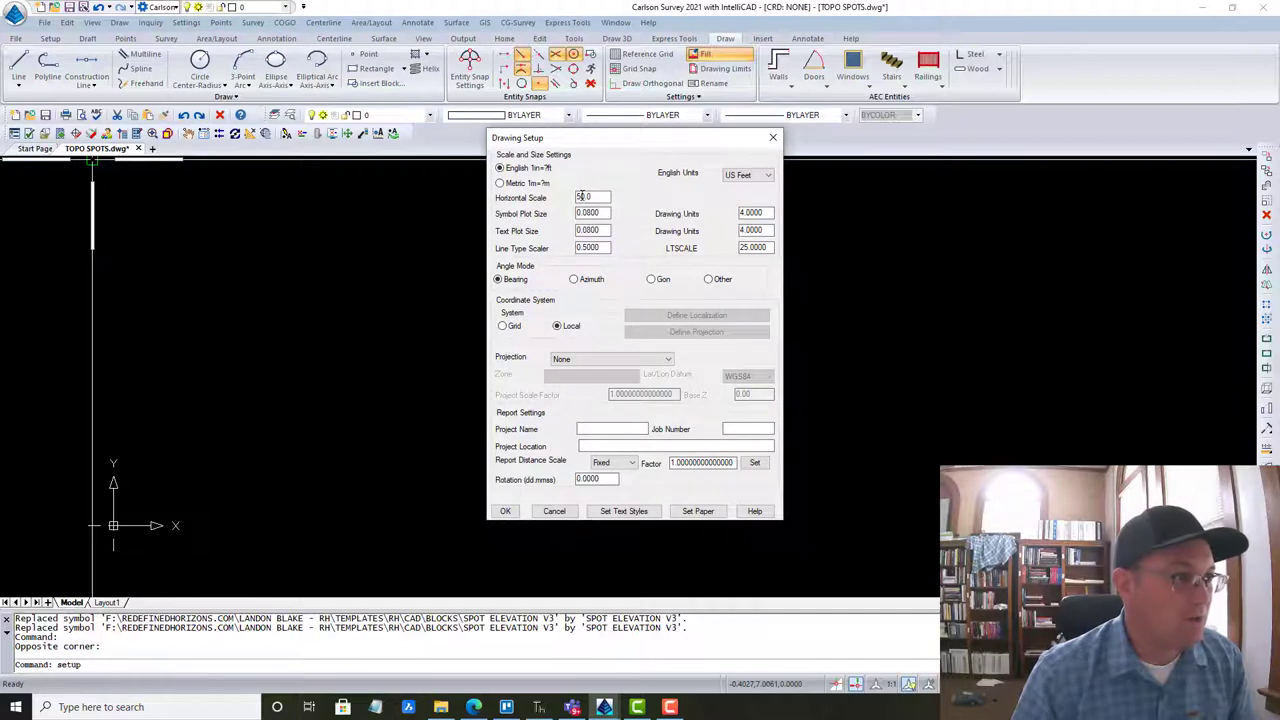
left_click_drag(590, 196, 558, 186)
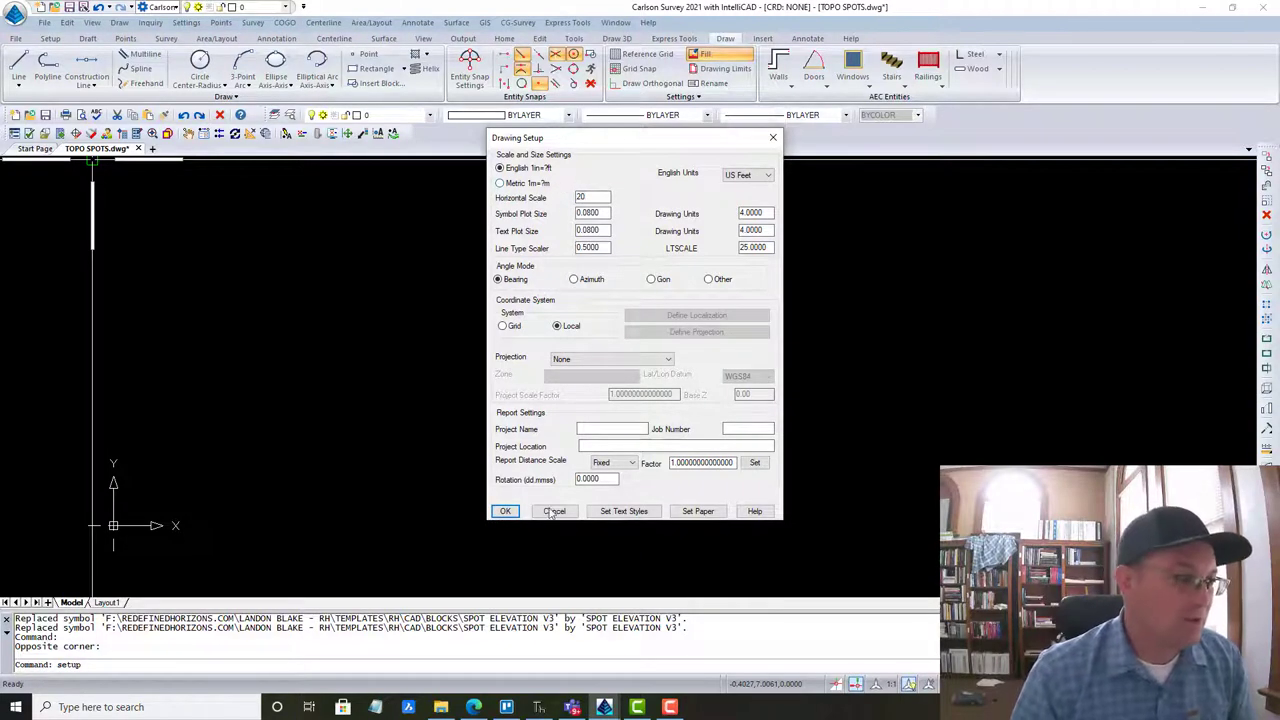
left_click(506, 511)
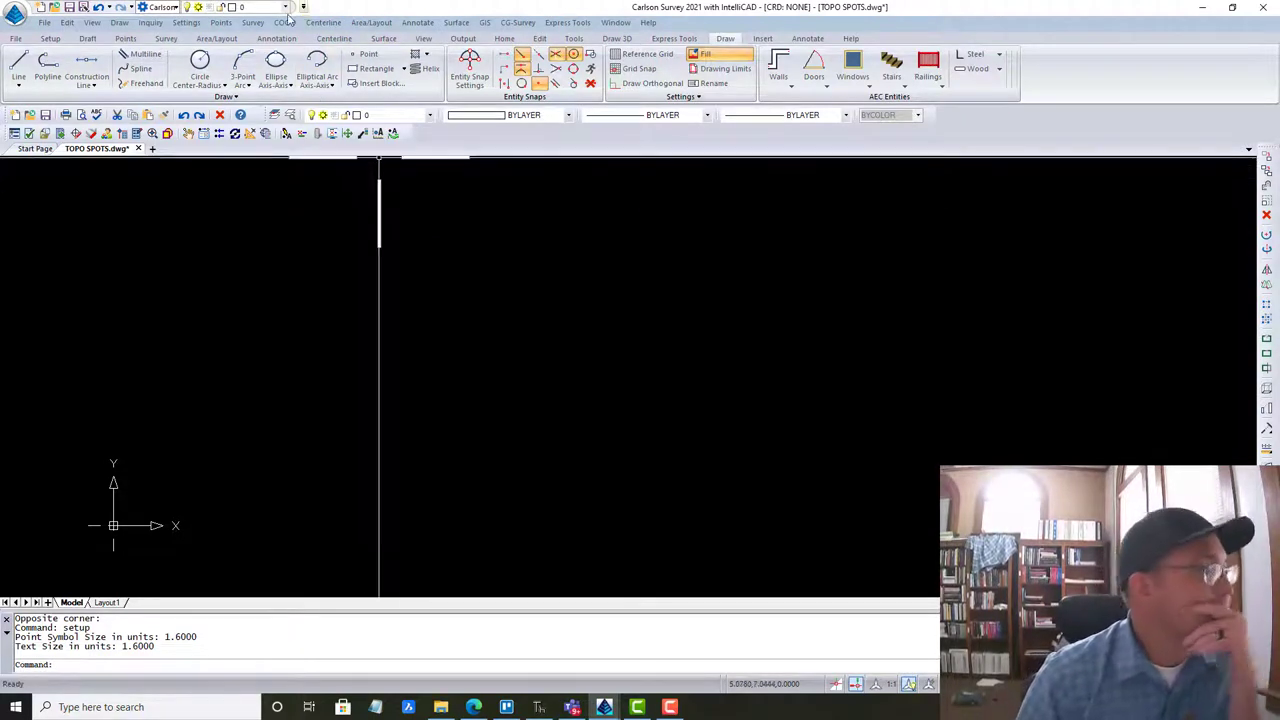
Start Import Text/ASCII File from the Survey menu and browse for a point file.
left_click(256, 23)
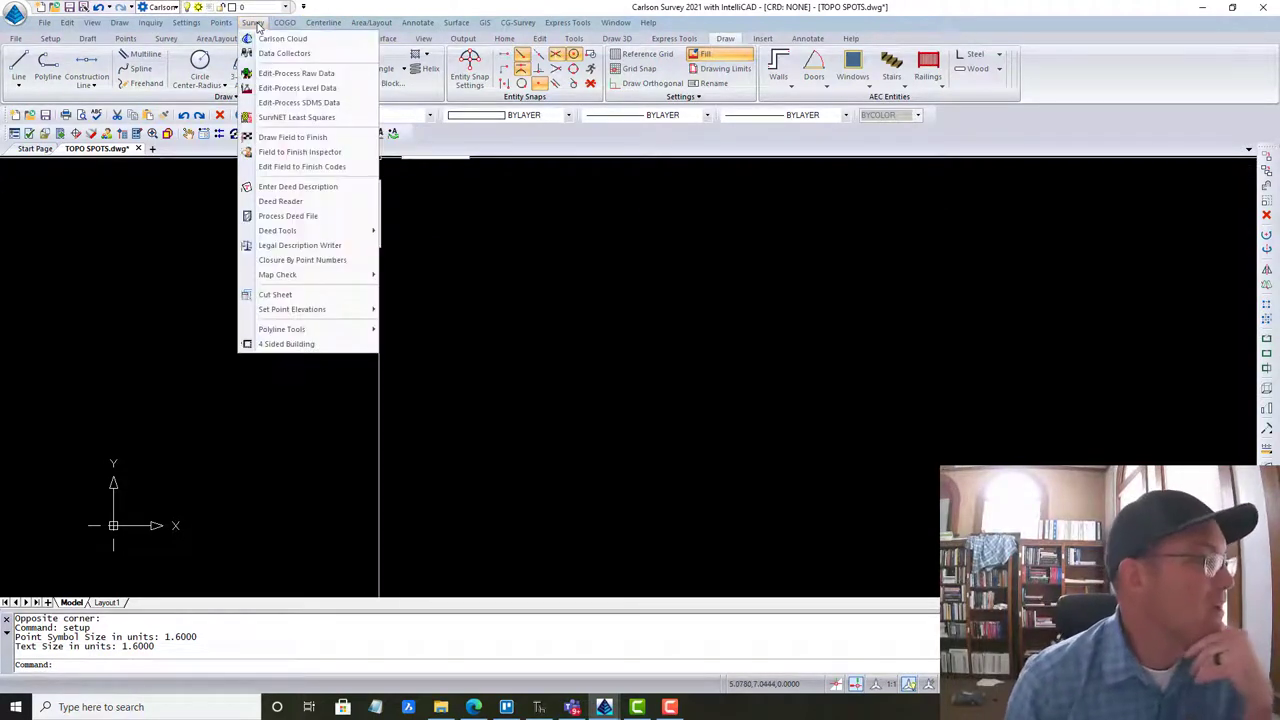
mouse_move(215, 33)
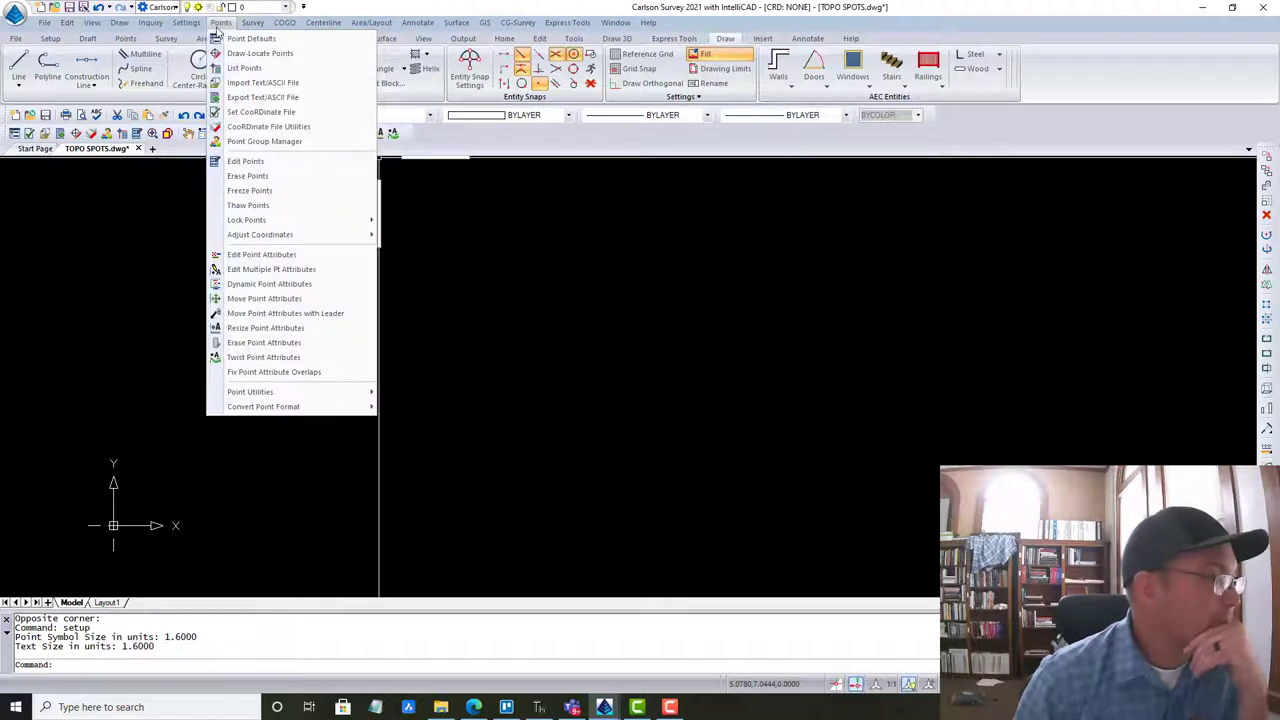
left_click(262, 82)
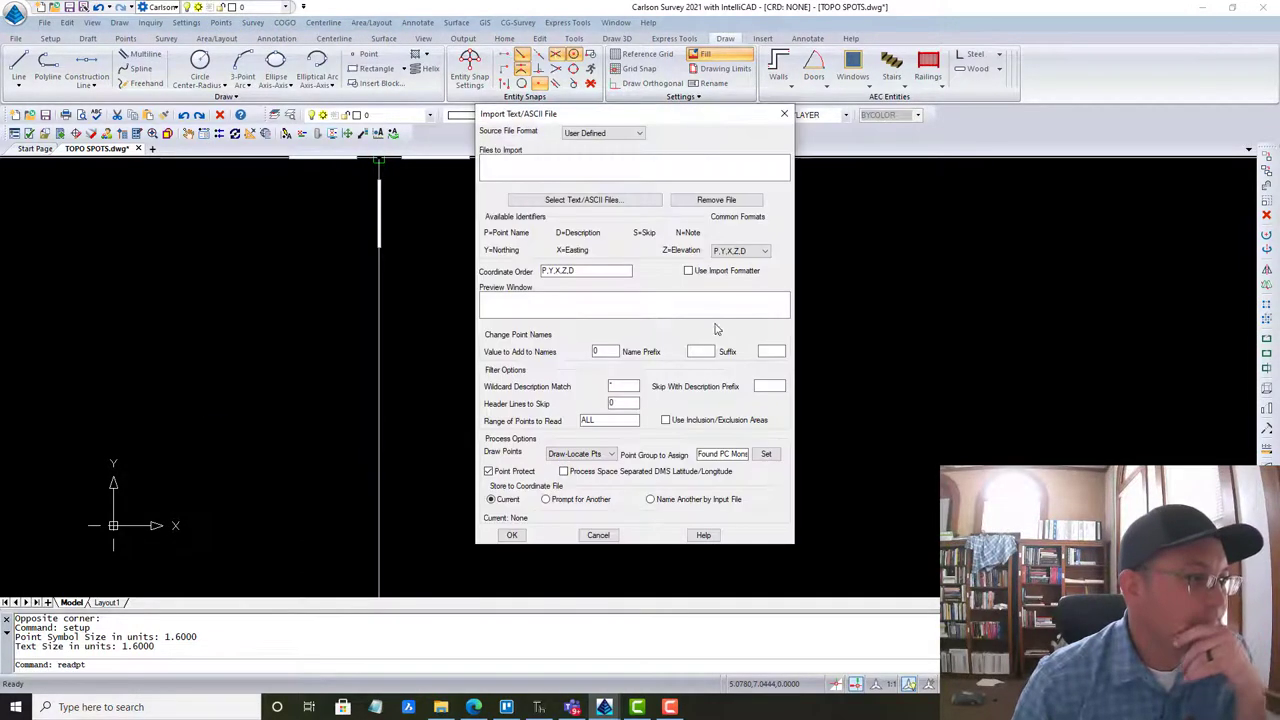
left_click(632, 201)
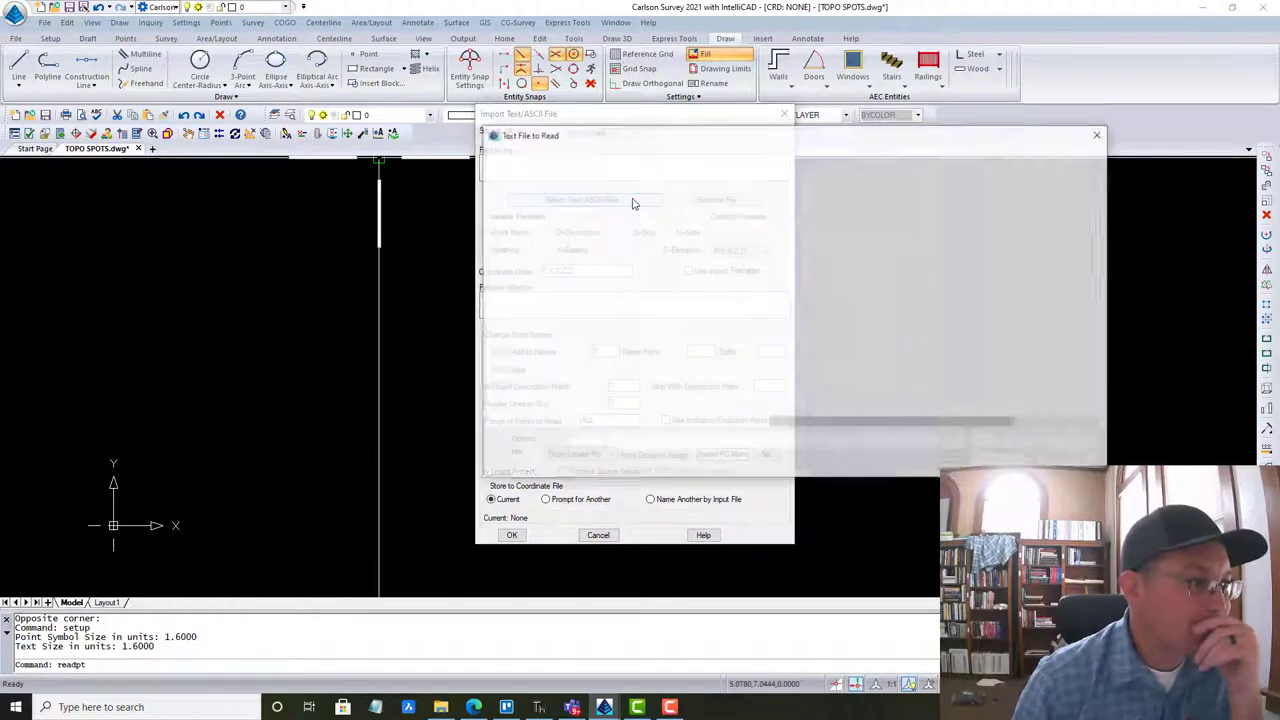
Select 043-021 TOPO.csv from UAV > 04-Work Products > Point Files.
left_click(693, 158)
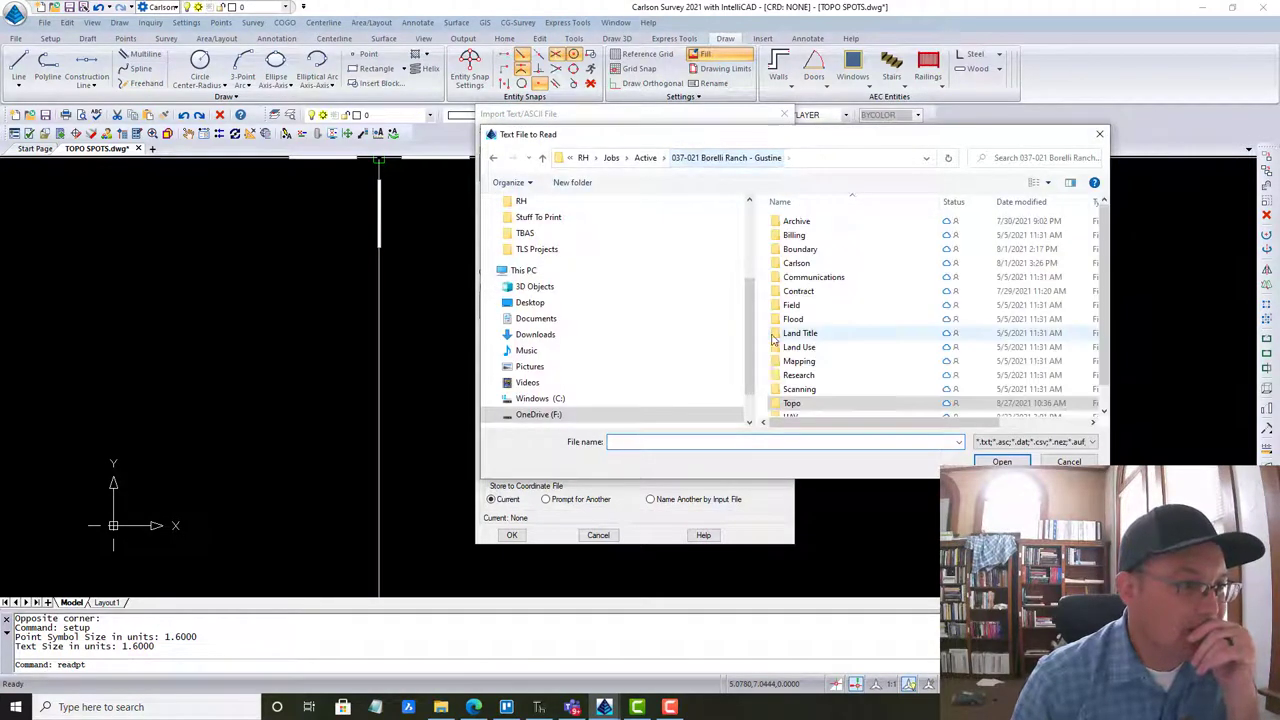
scroll(792, 392, "down", 1)
double_click(792, 396)
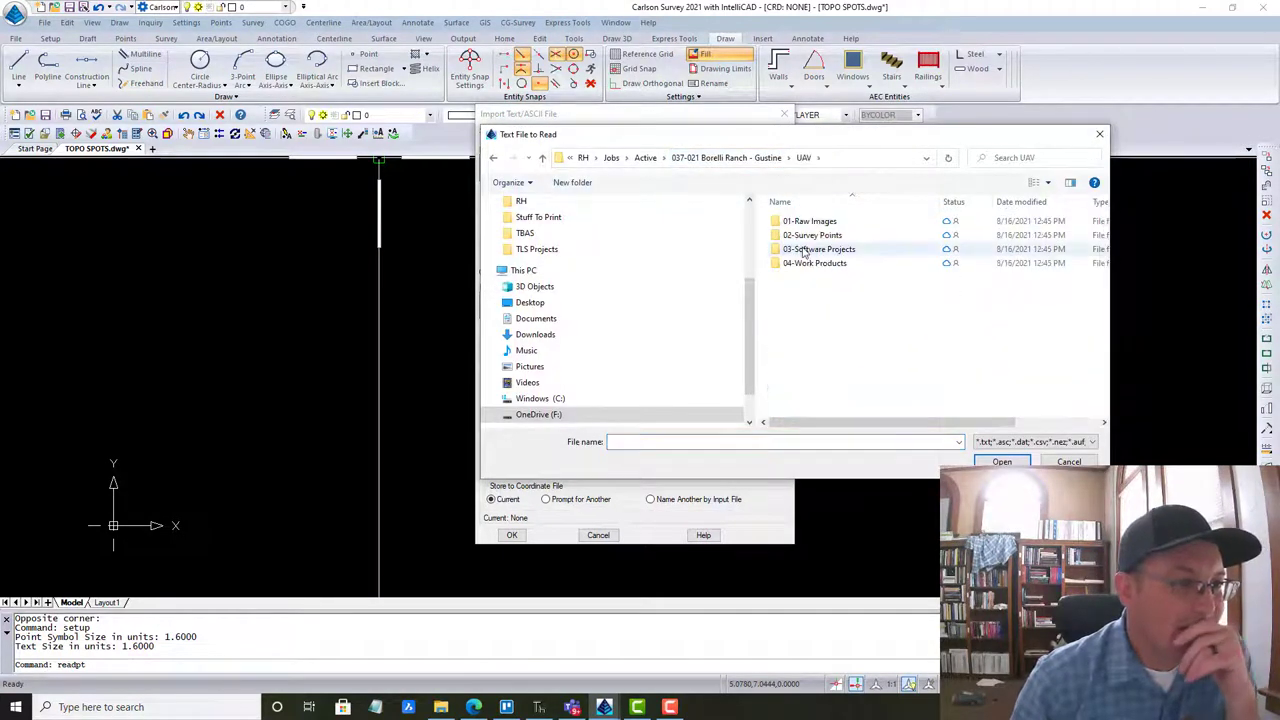
double_click(806, 236)
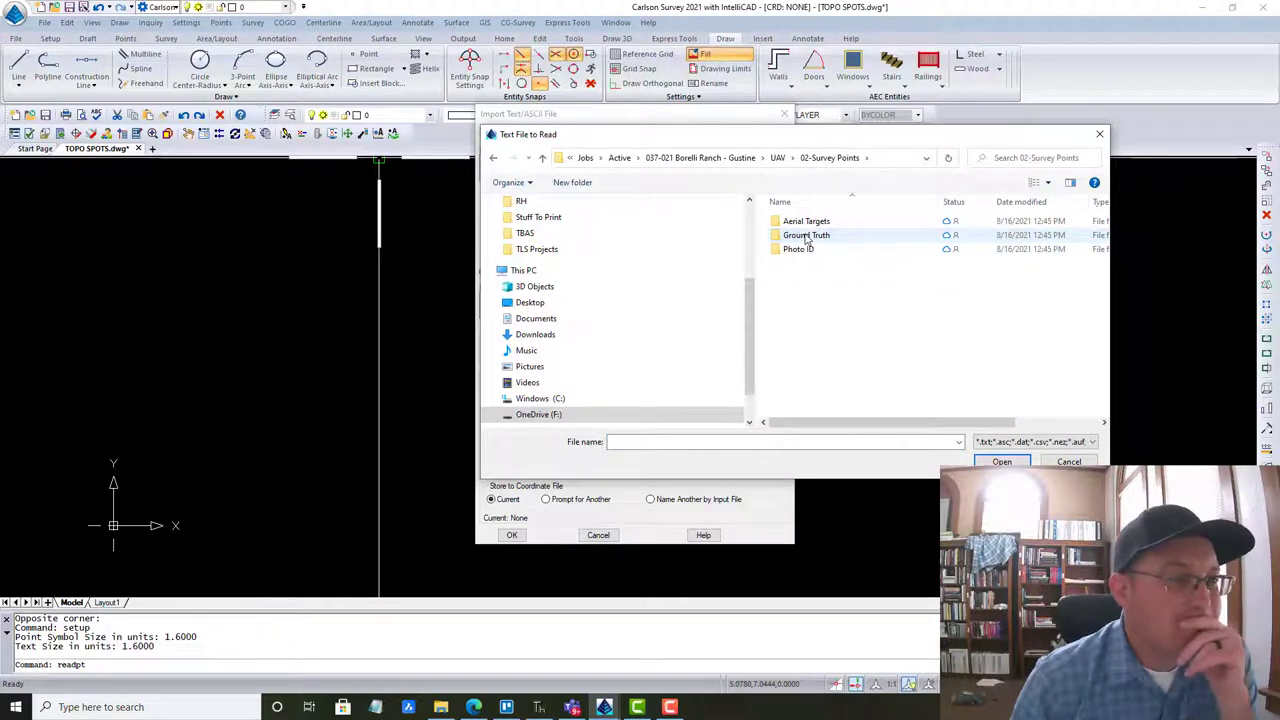
key("BackSpace")
double_click(812, 264)
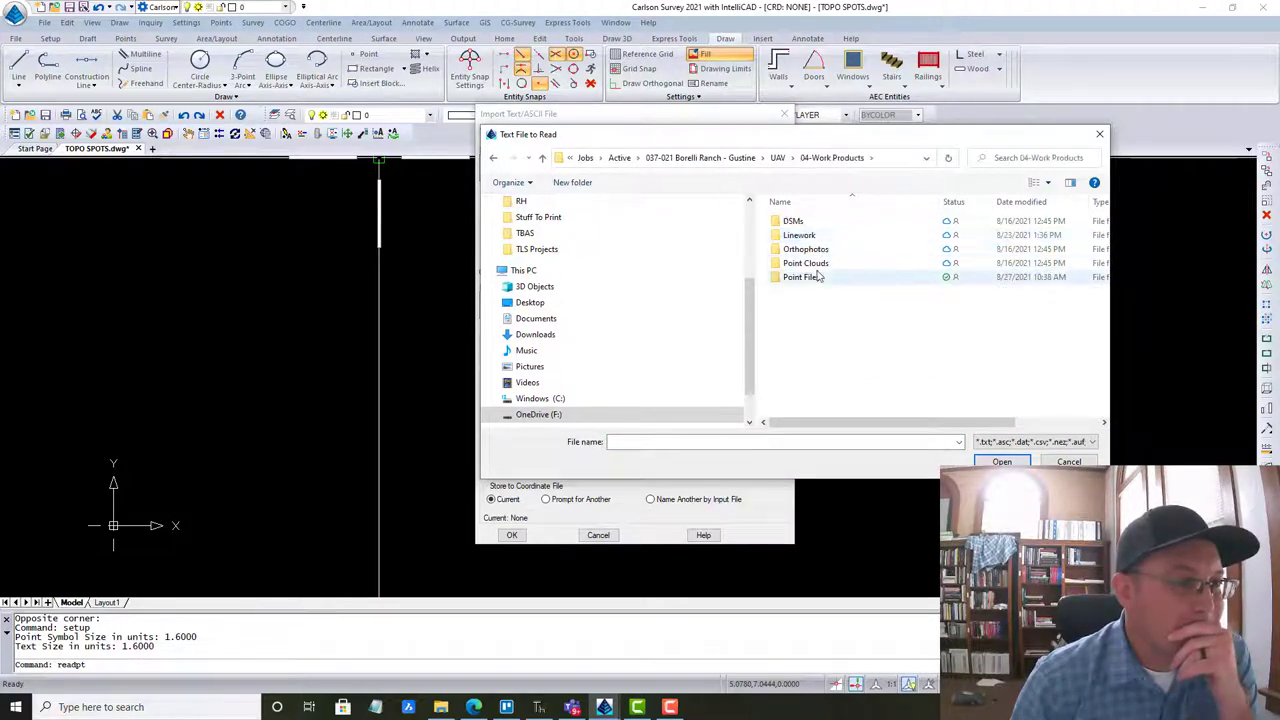
double_click(815, 277)
left_click(818, 222)
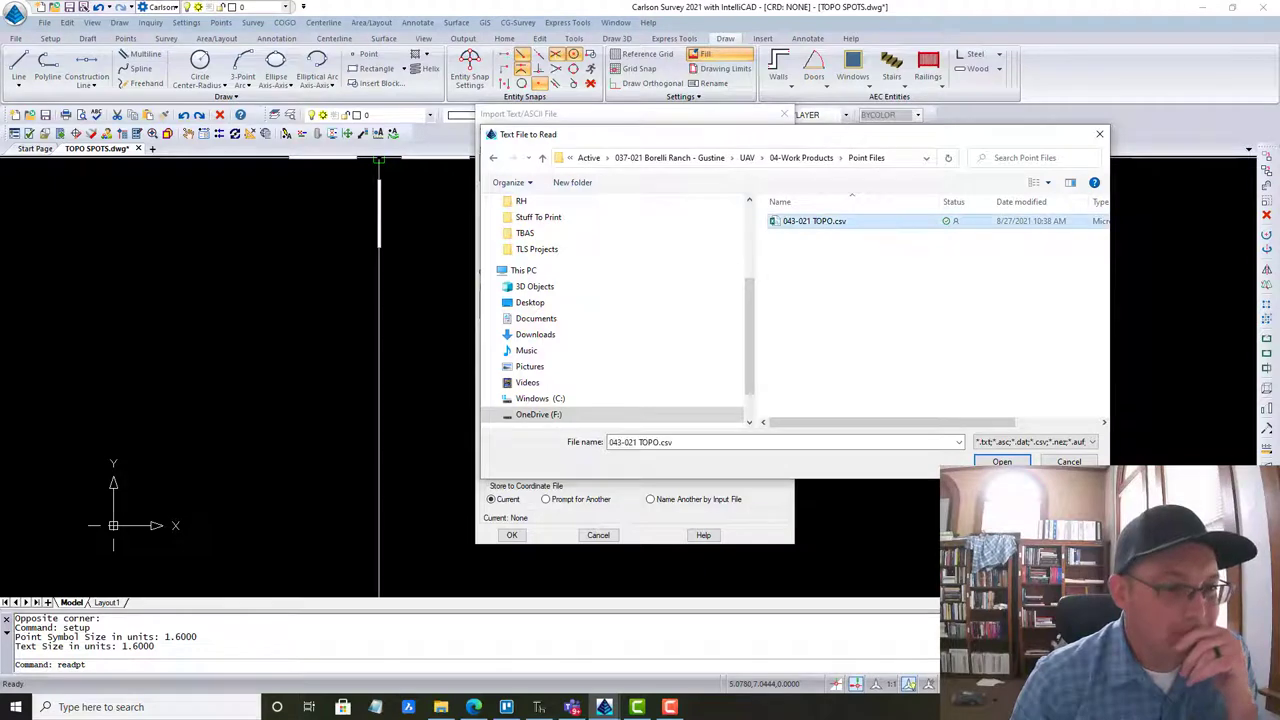
left_click(1002, 461)
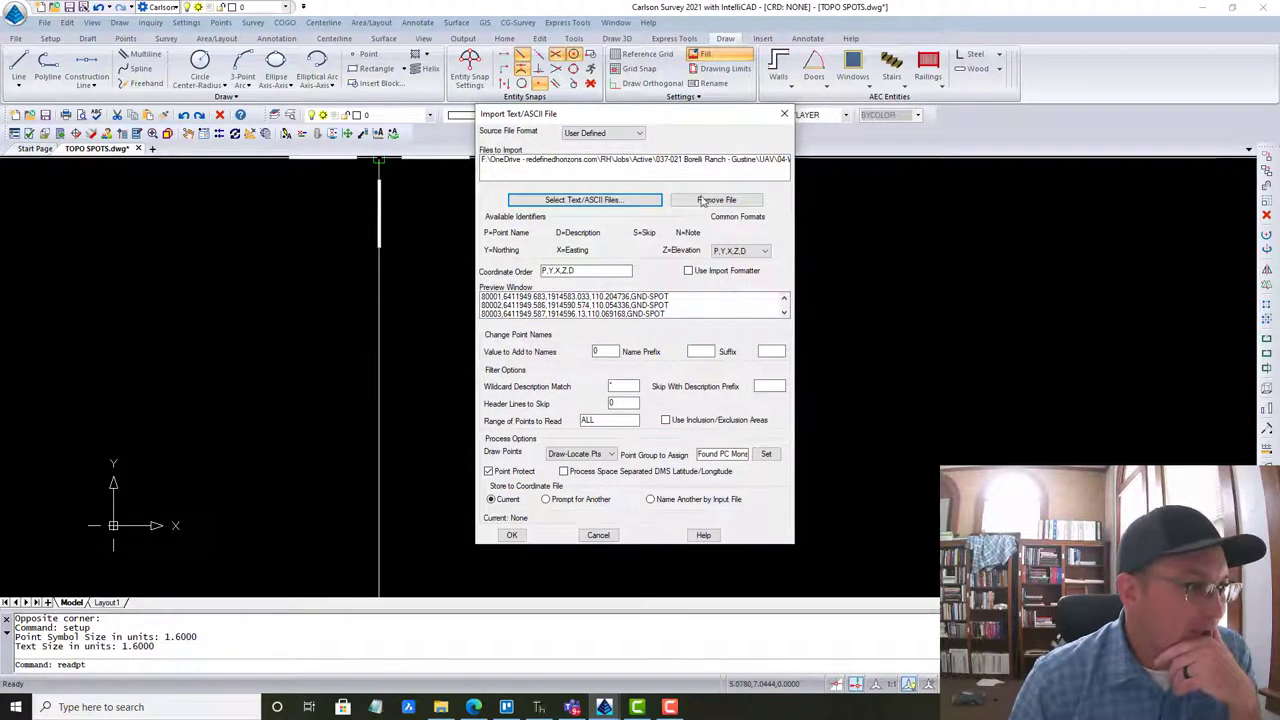
Create the new coordinate file SURFACE.crdb in the Topo folder and read in all 1374 points.
left_click(512, 535)
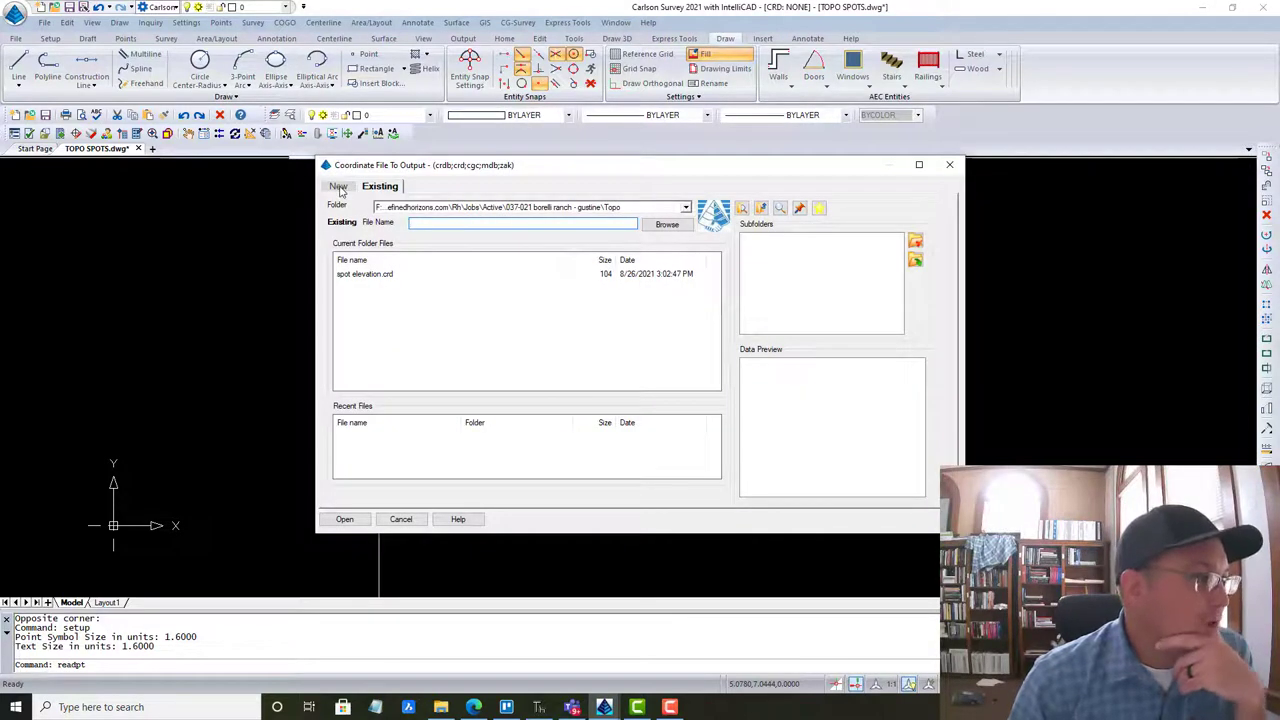
left_click(338, 187)
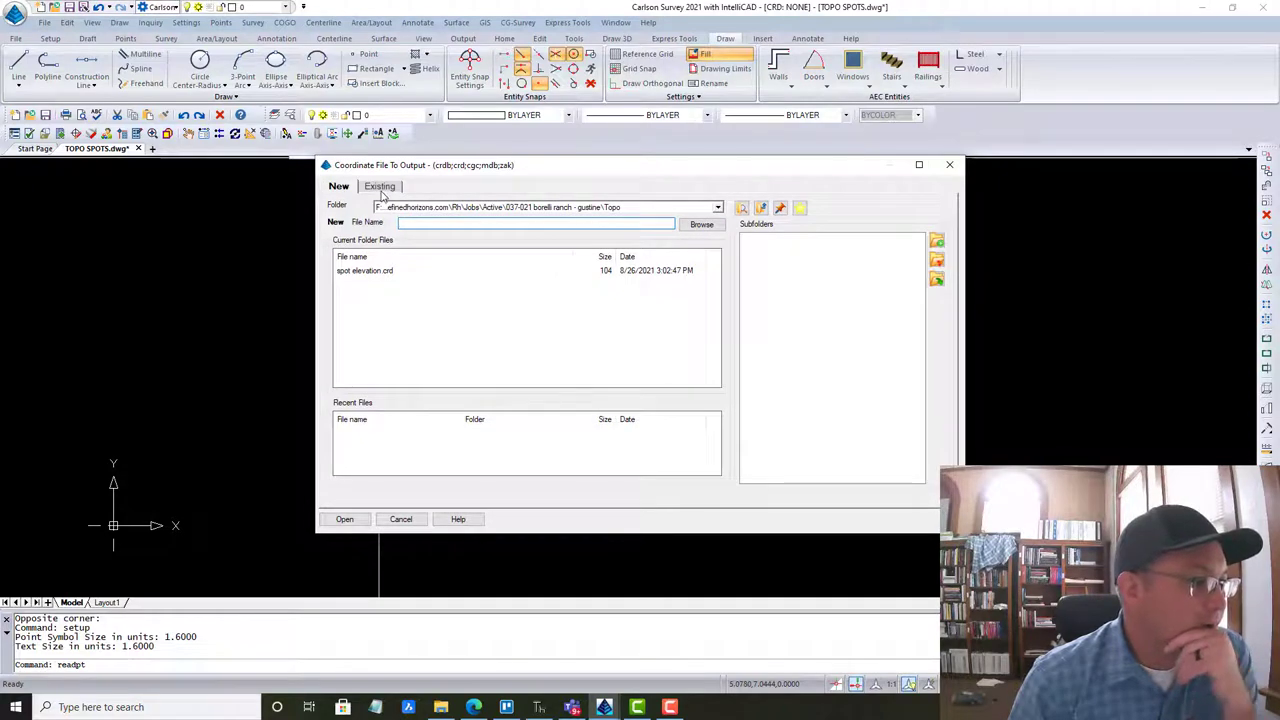
left_click(382, 190)
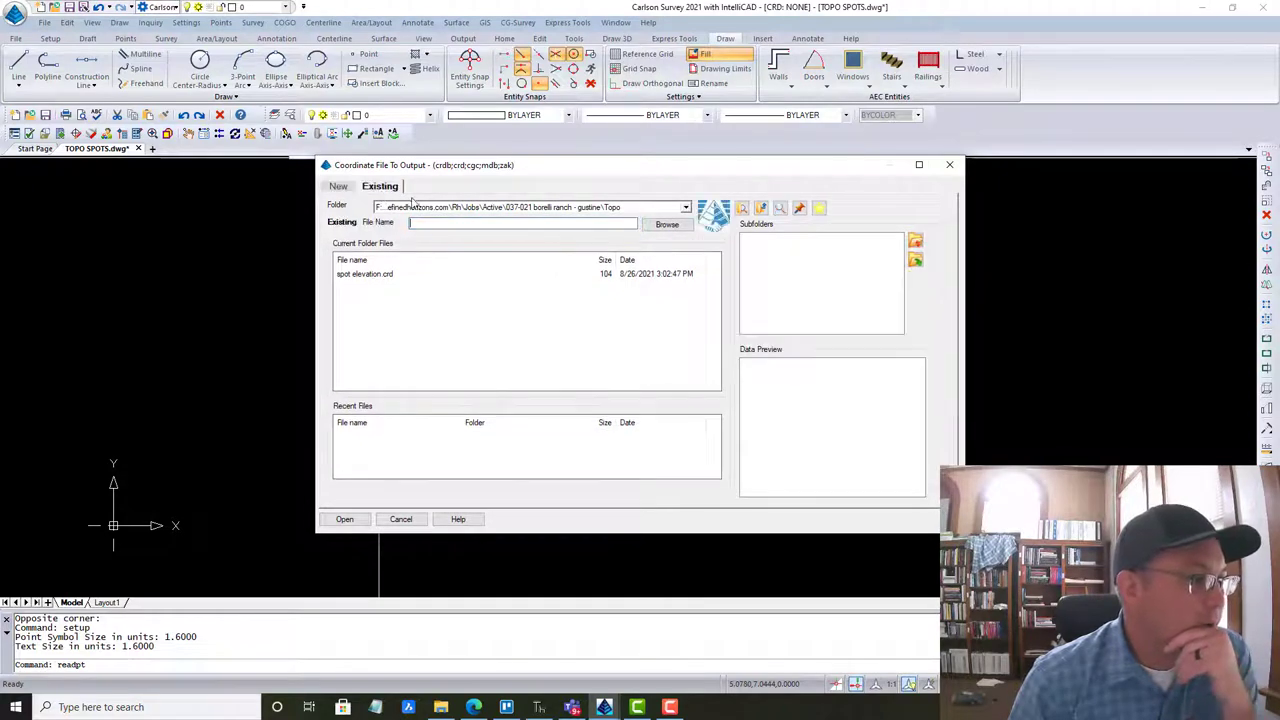
left_click(668, 227)
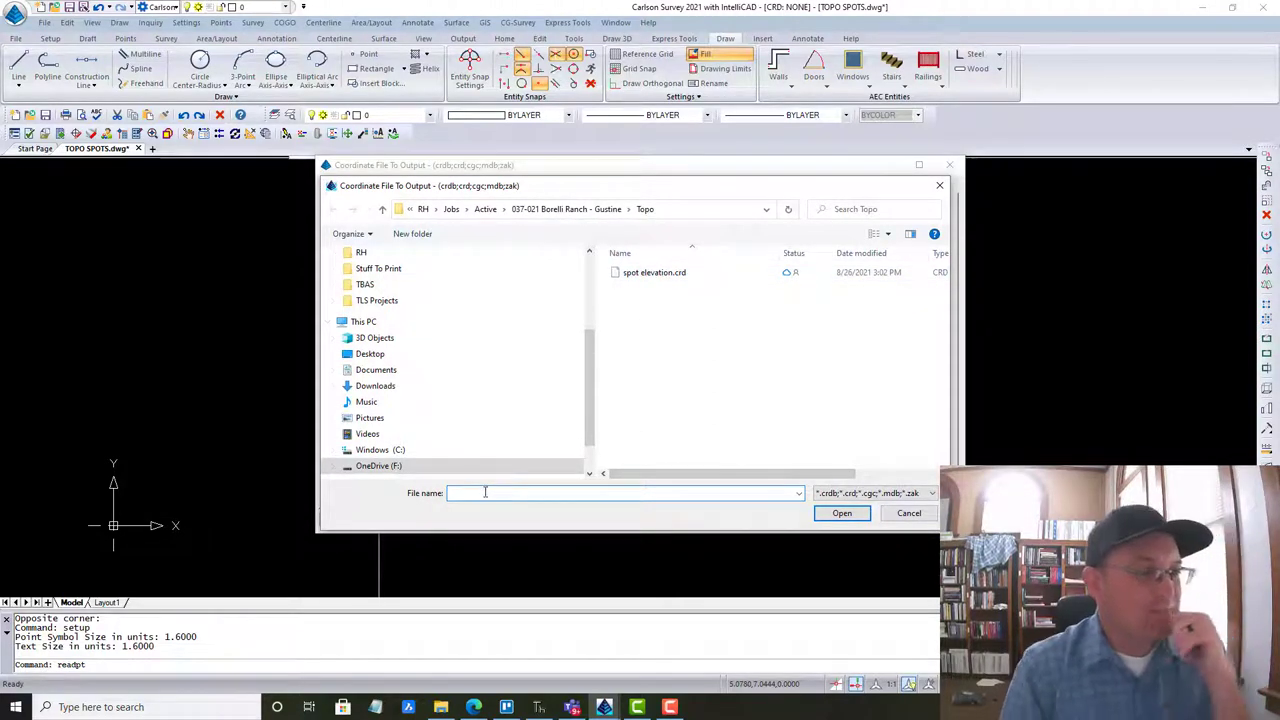
type("SURFACE")
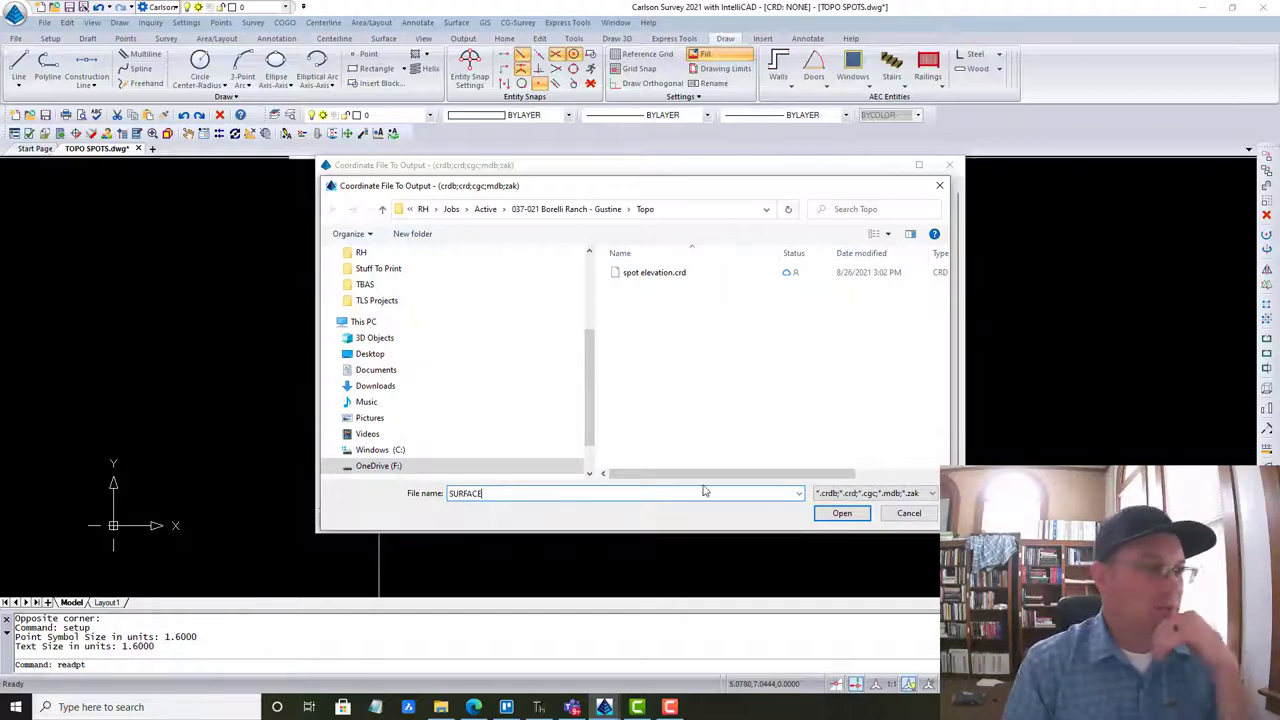
left_click(909, 513)
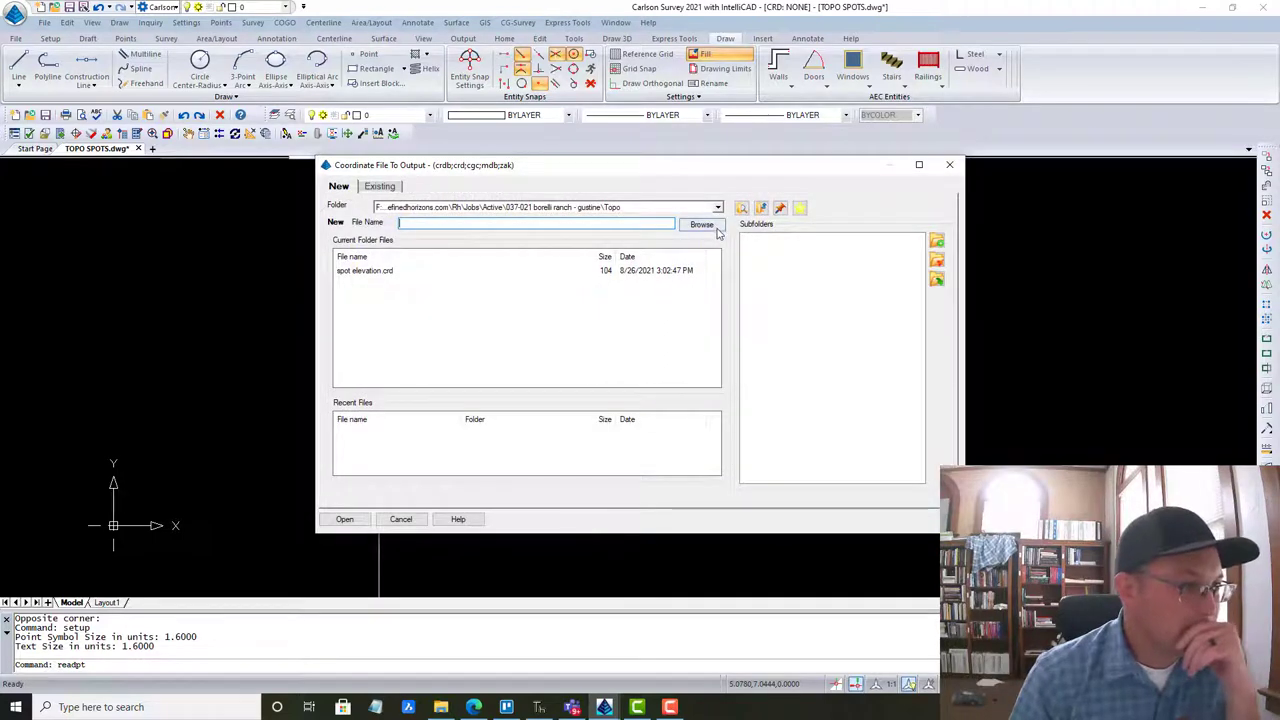
left_click(714, 226)
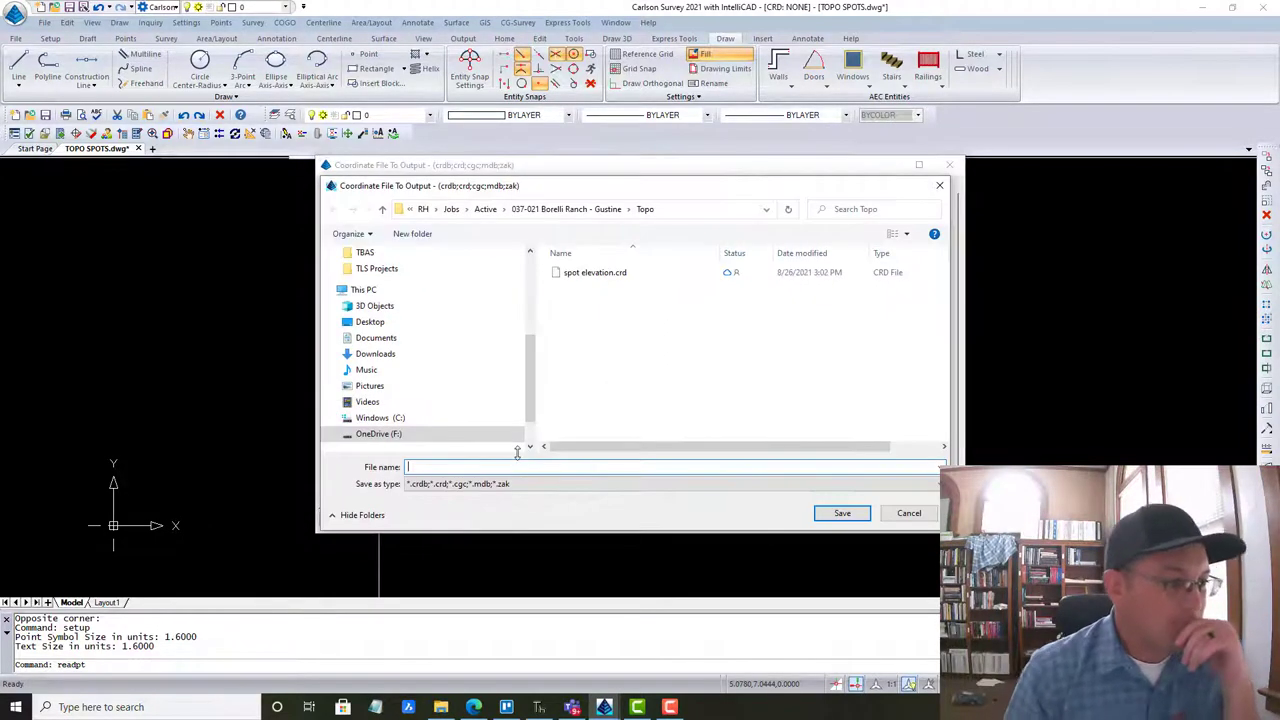
type("SURFACE")
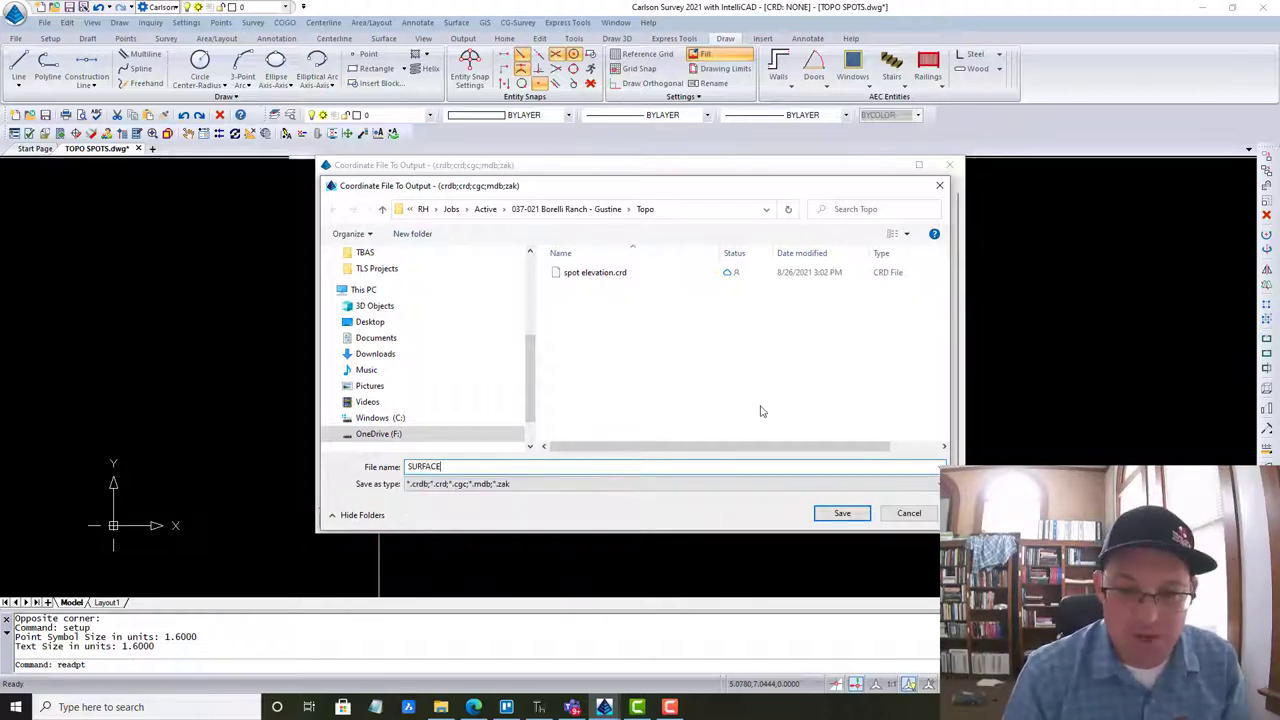
left_click(842, 513)
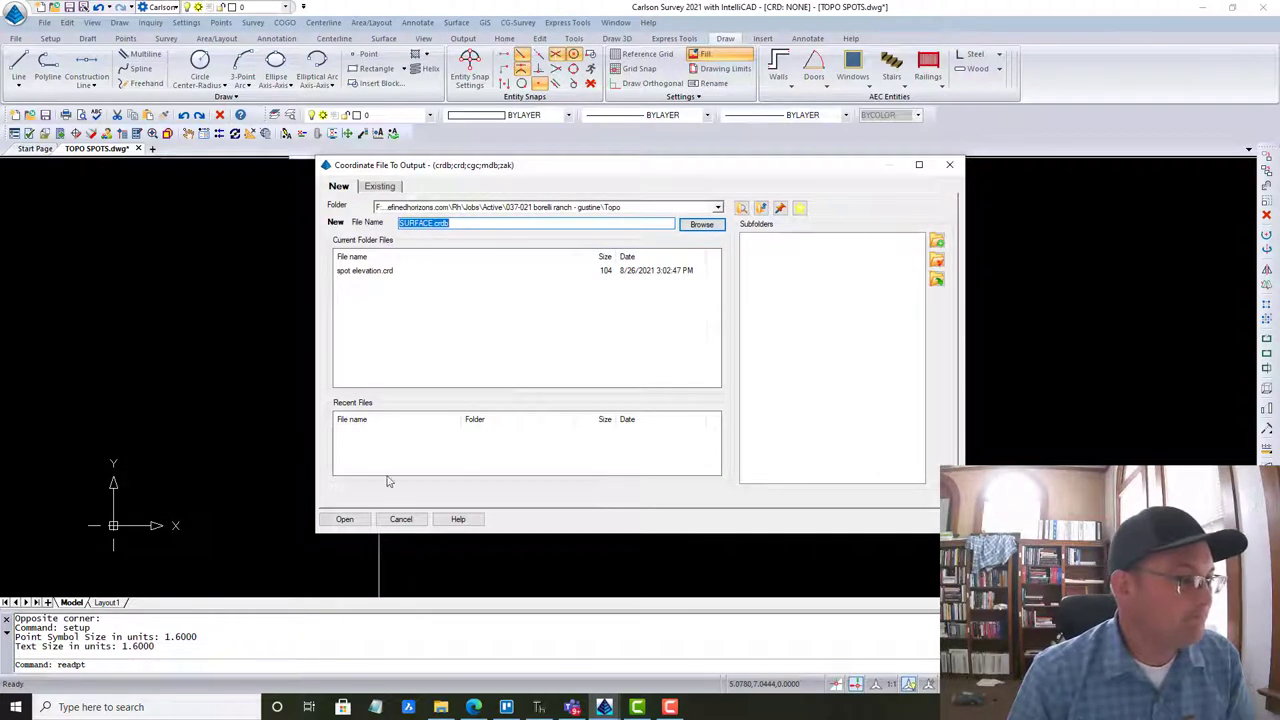
left_click(346, 519)
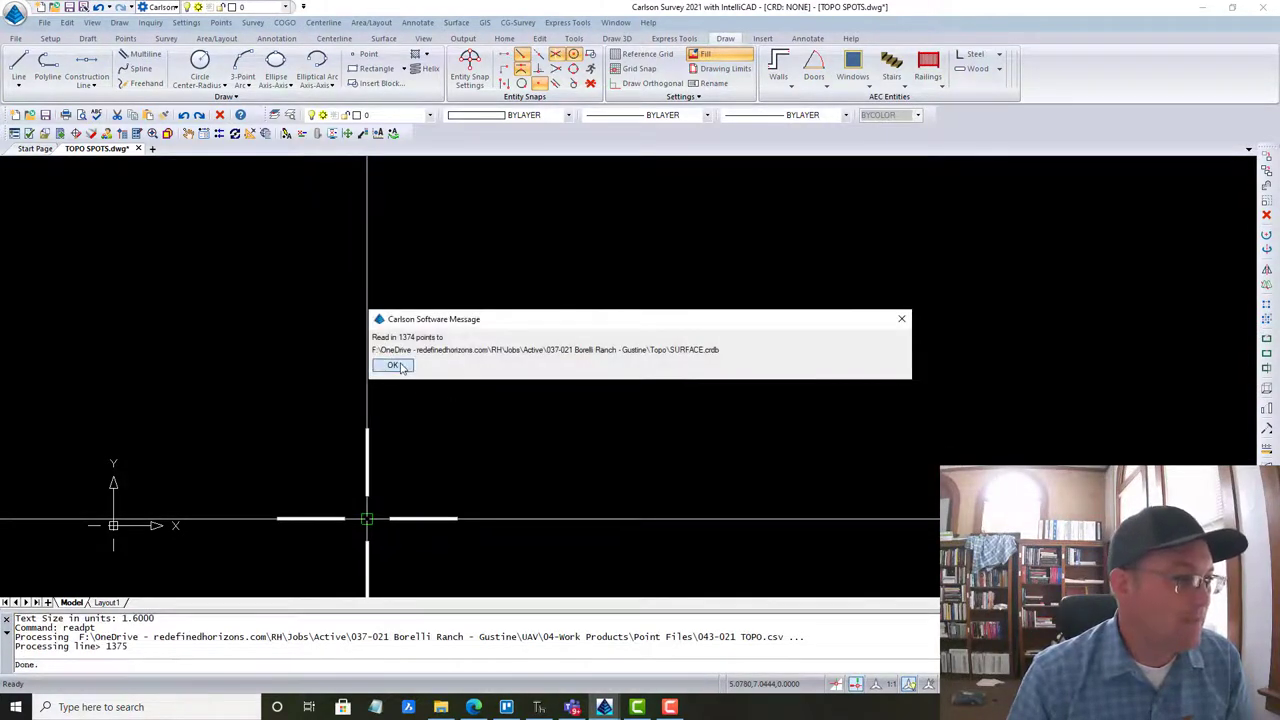
left_click(394, 366)
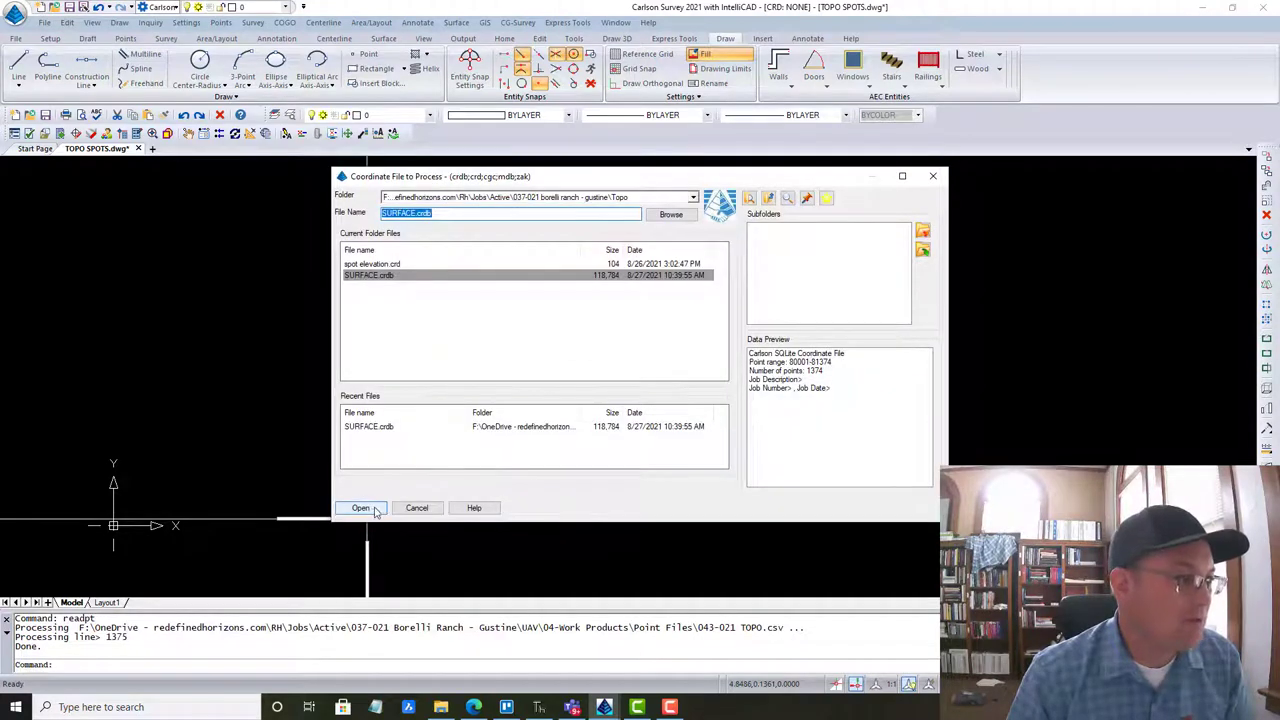
Draw the SURFACE.crdb points into the drawing, accepting the field code warning.
left_click(362, 508)
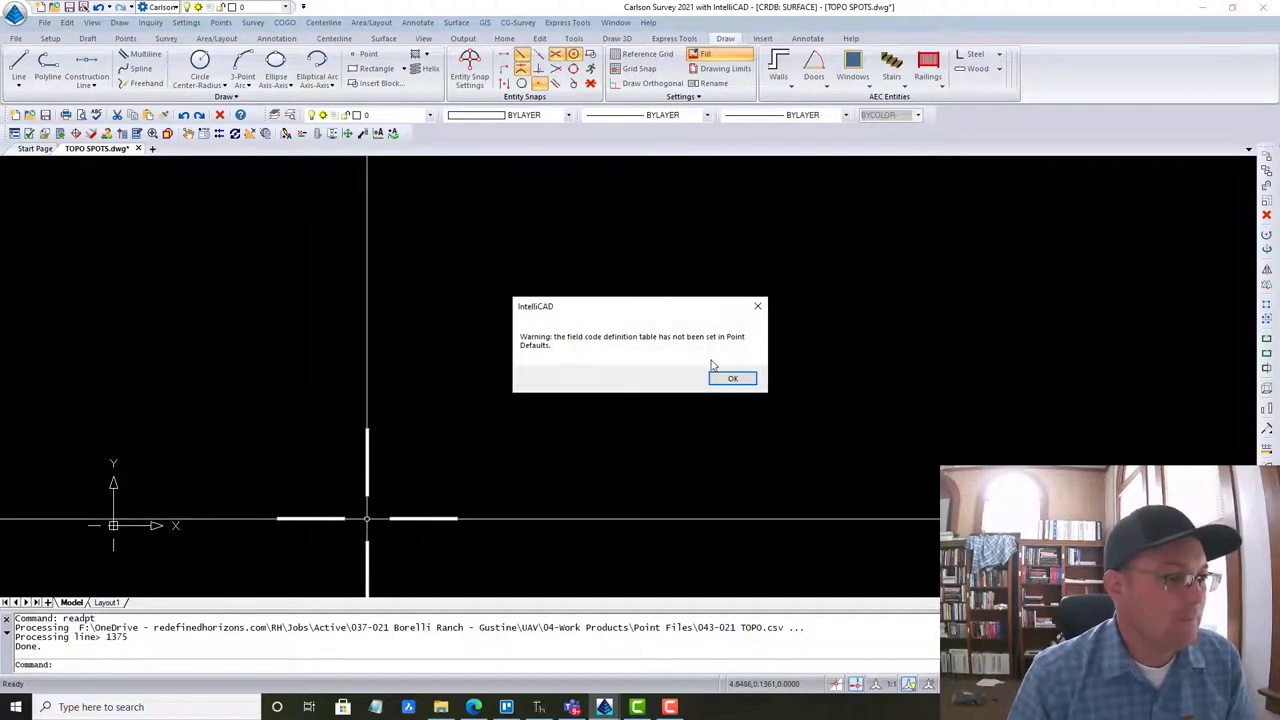
left_click(729, 378)
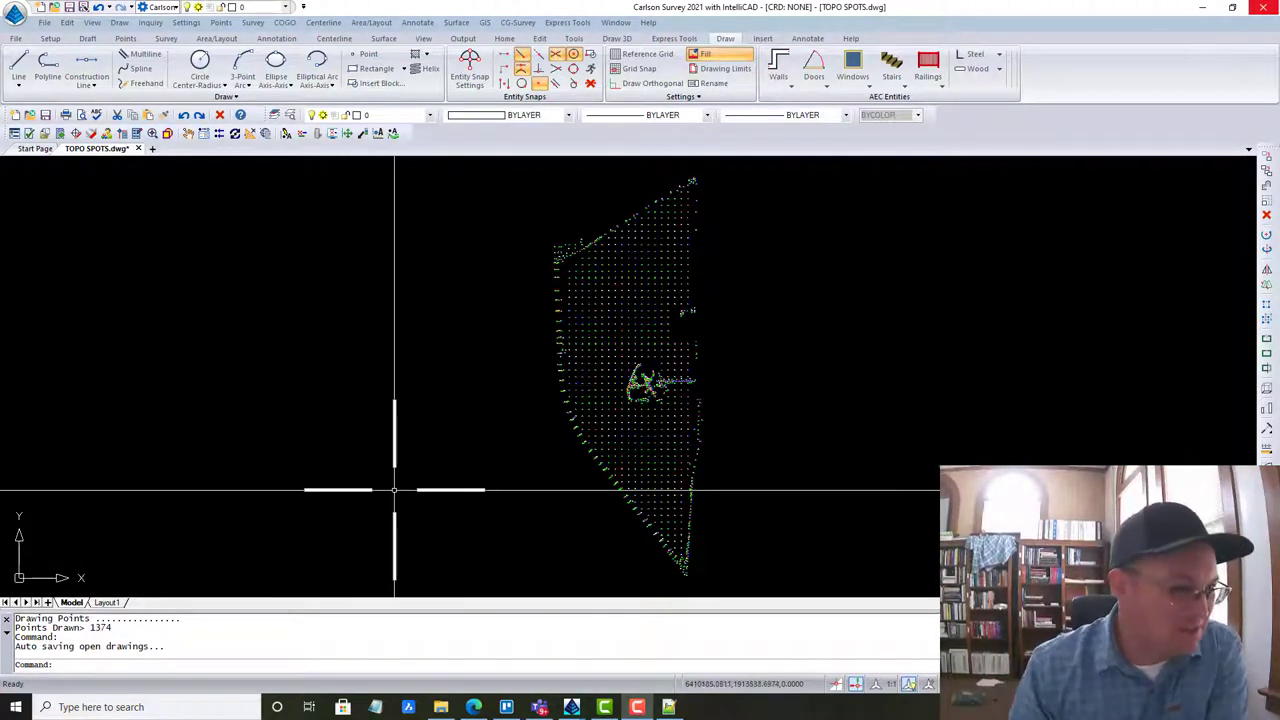
scroll(677, 275, "up", 5)
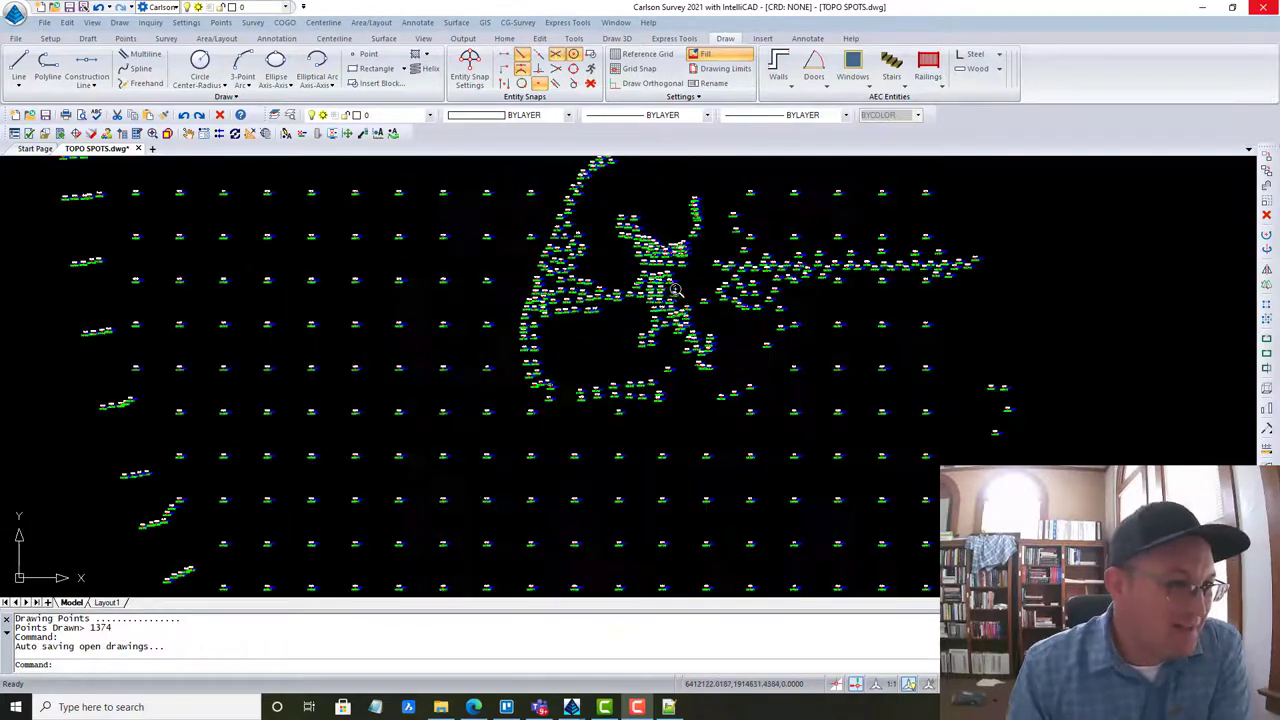
scroll(675, 290, "up", 3)
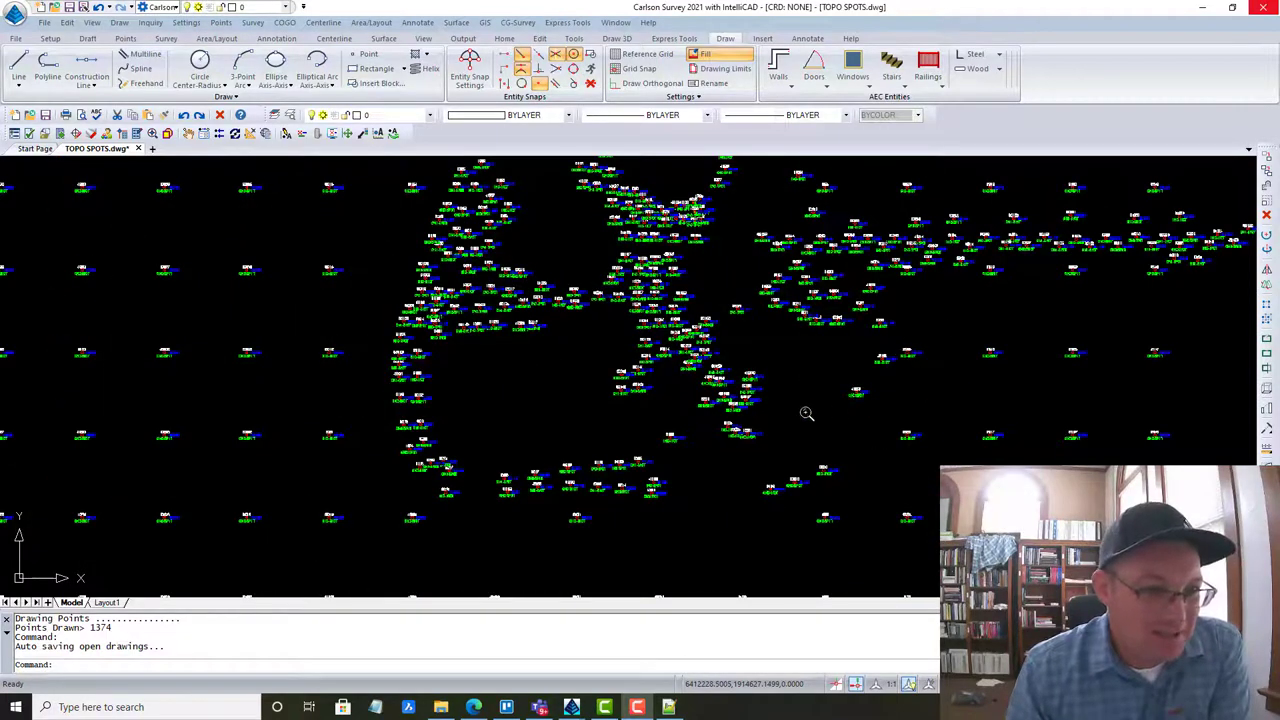
scroll(772, 418, "up", 3)
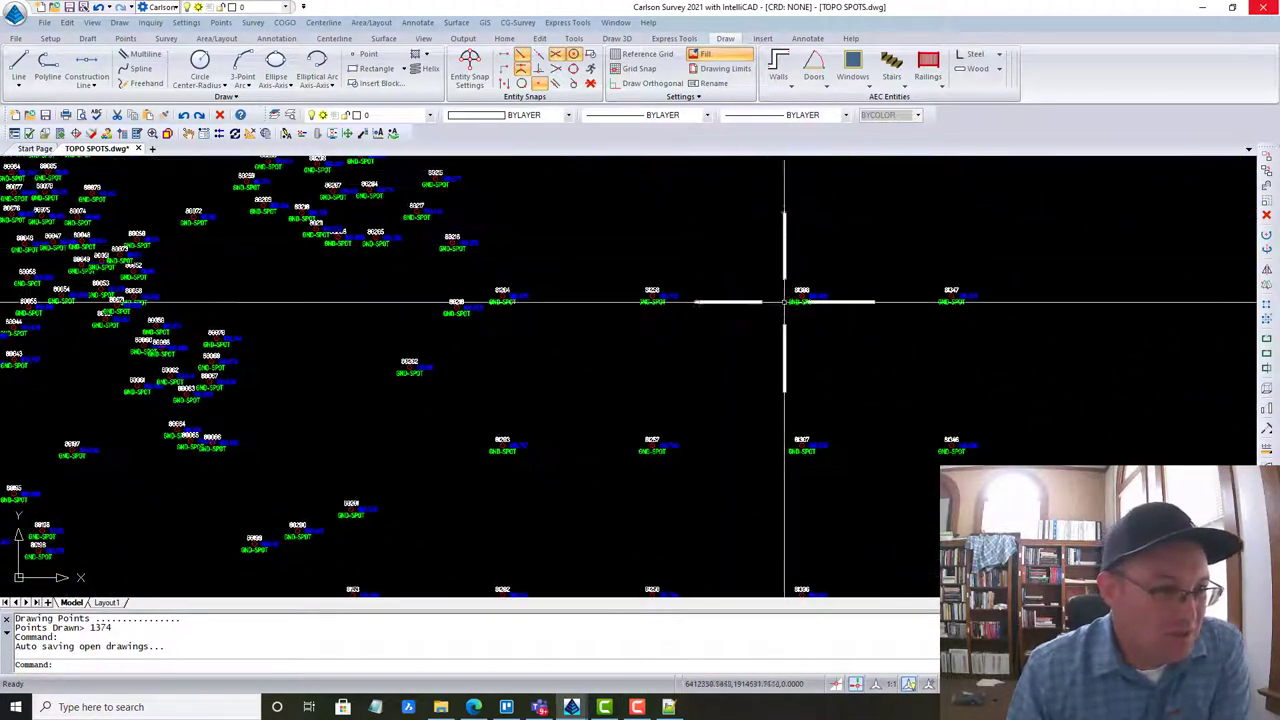
scroll(800, 305, "up", 6)
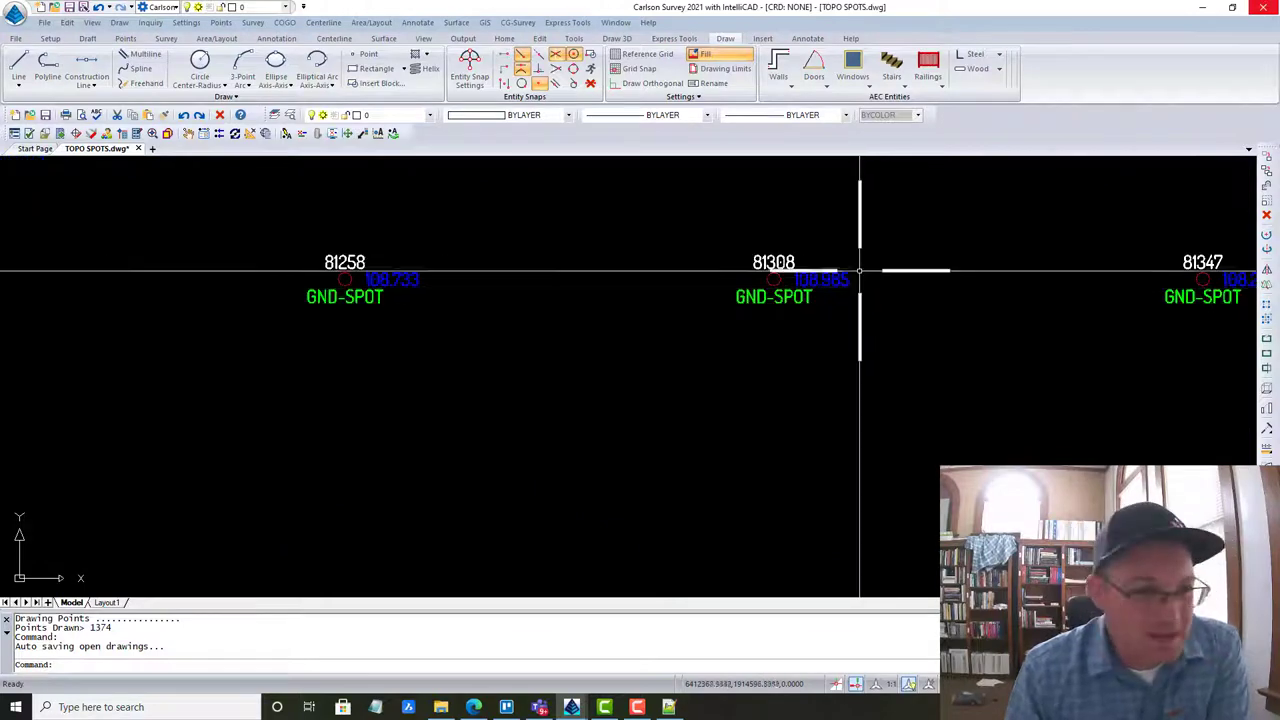
scroll(758, 300, "up", 2)
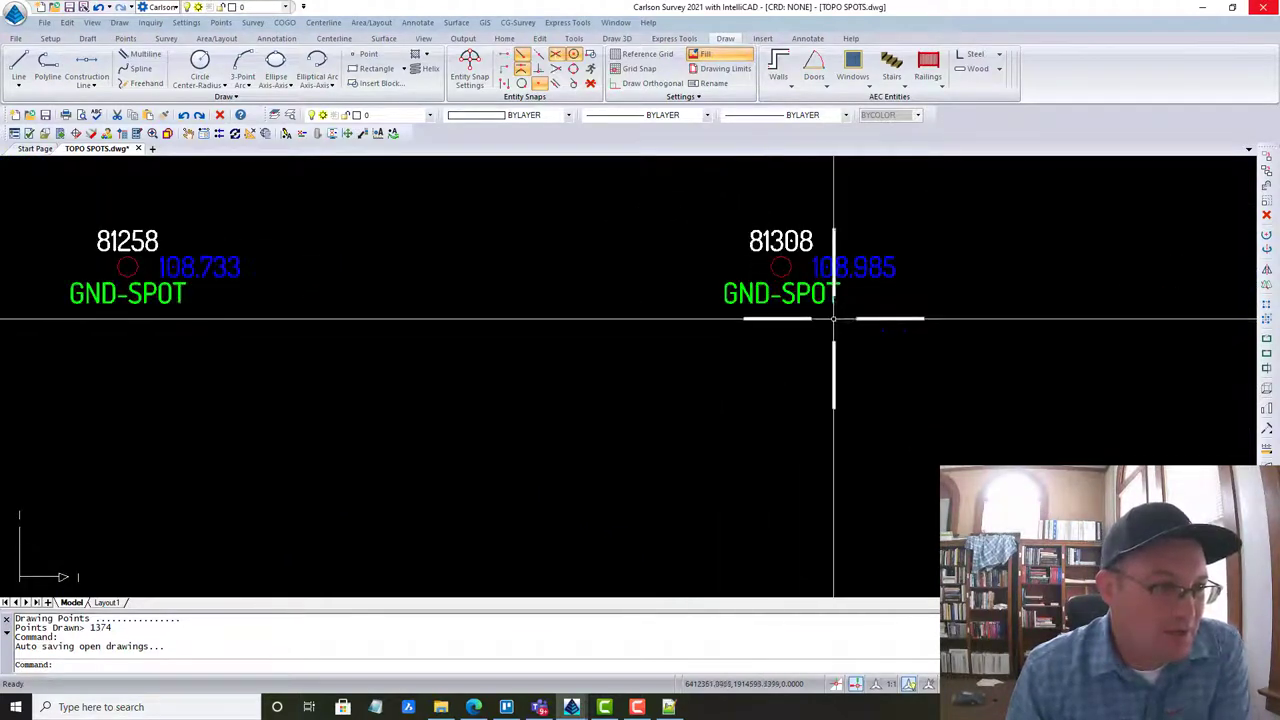
Zoom and pan across the point grid to inspect the number, elevation and GND-SPOT labels.
scroll(790, 330, "down", 8)
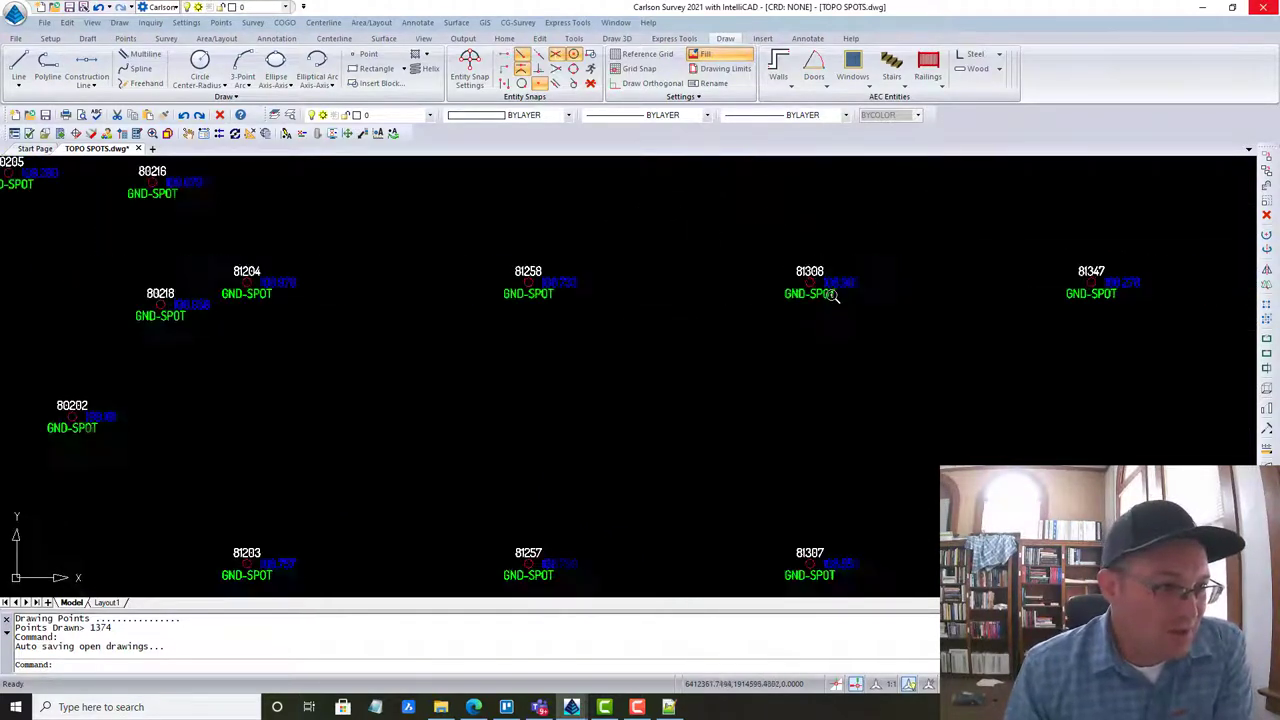
scroll(795, 355, "down", 4)
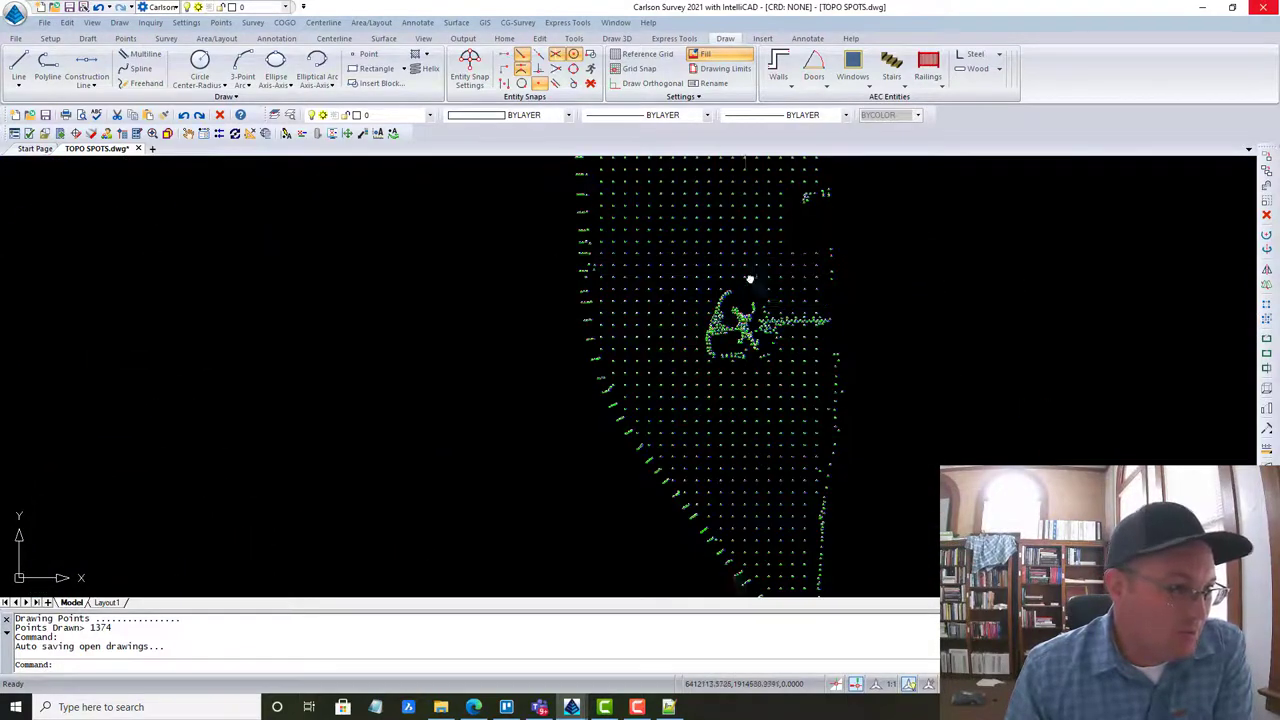
middle_click_drag(605, 113, 605, 327)
scroll(605, 327, "up", 5)
scroll(605, 327, "up", 3)
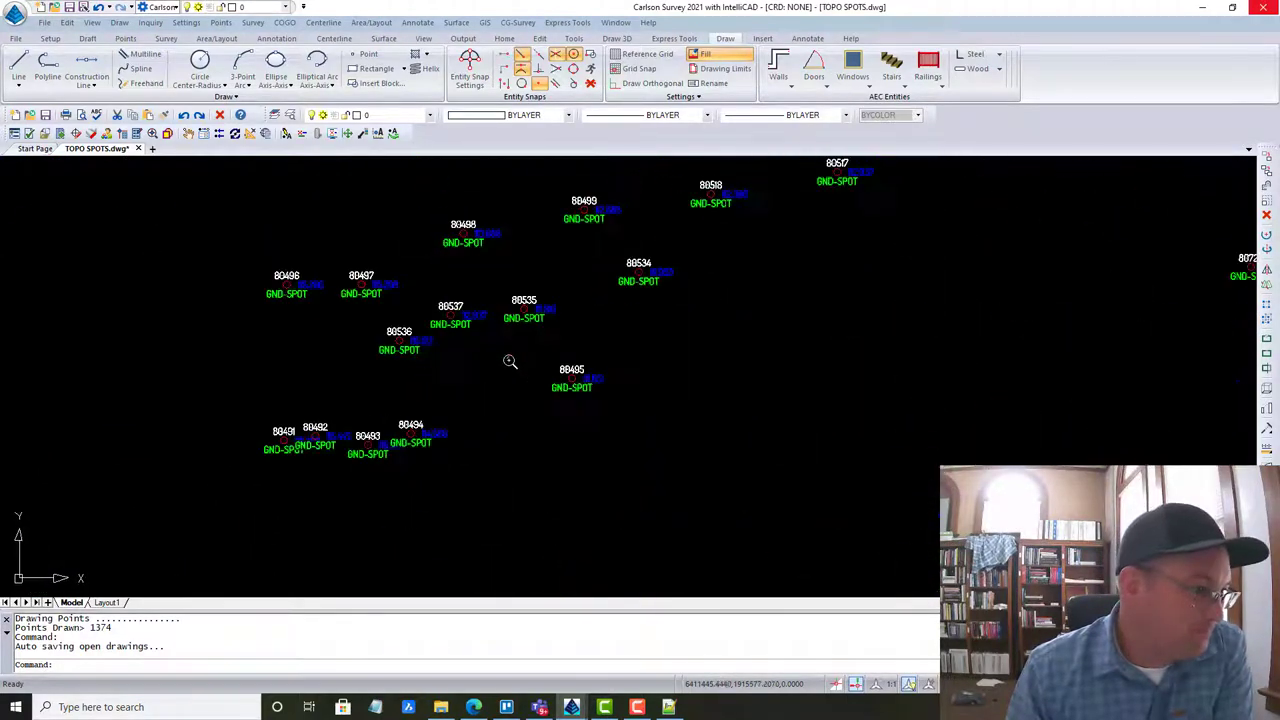
scroll(586, 331, "down", 5)
scroll(586, 331, "down", 5)
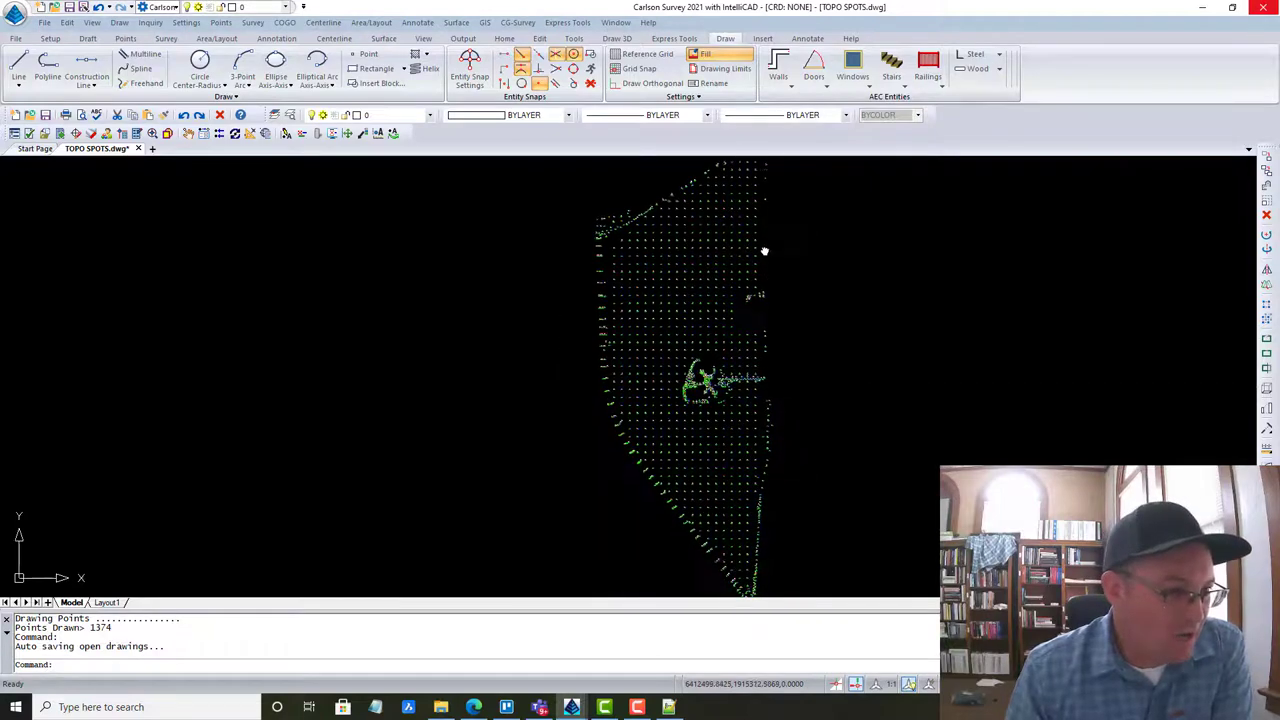
scroll(720, 271, "down", 3)
middle_click_drag(814, 317, 751, 346)
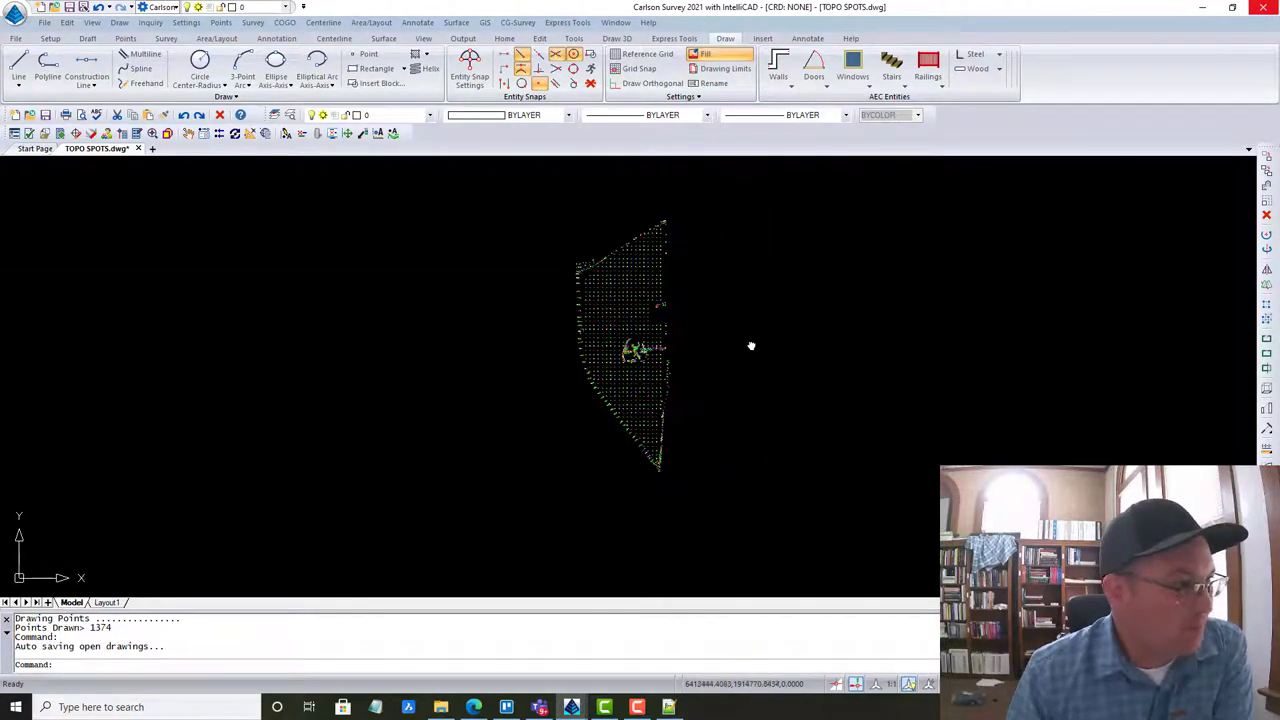
Run Draw Field to Finish on SURFACE.crdb with Points, Lines and Symbols checked.
left_click(253, 23)
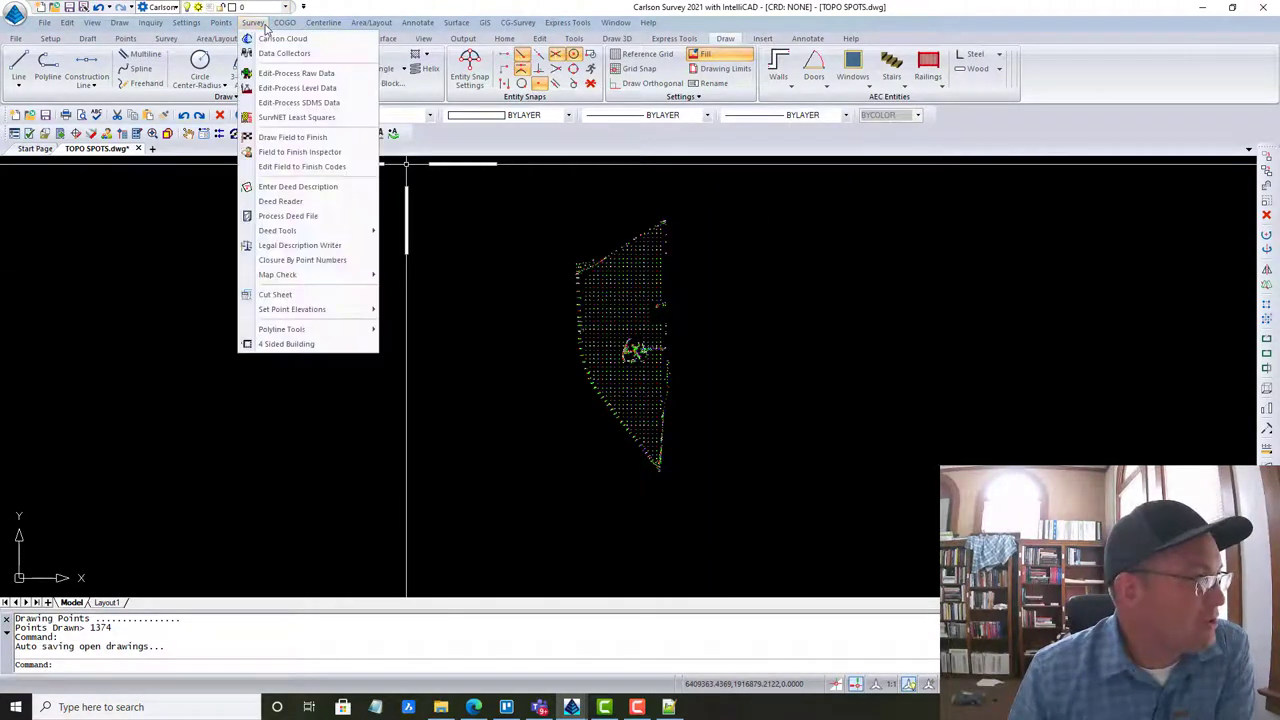
left_click(314, 141)
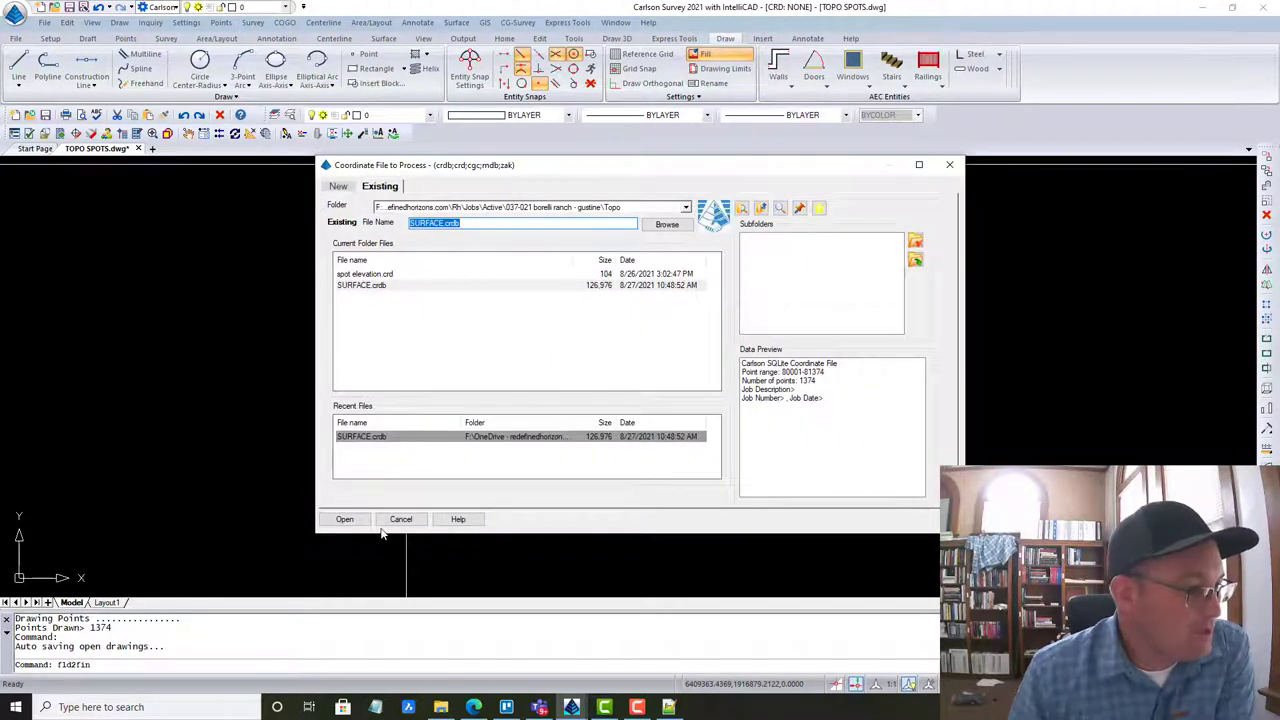
left_click(358, 521)
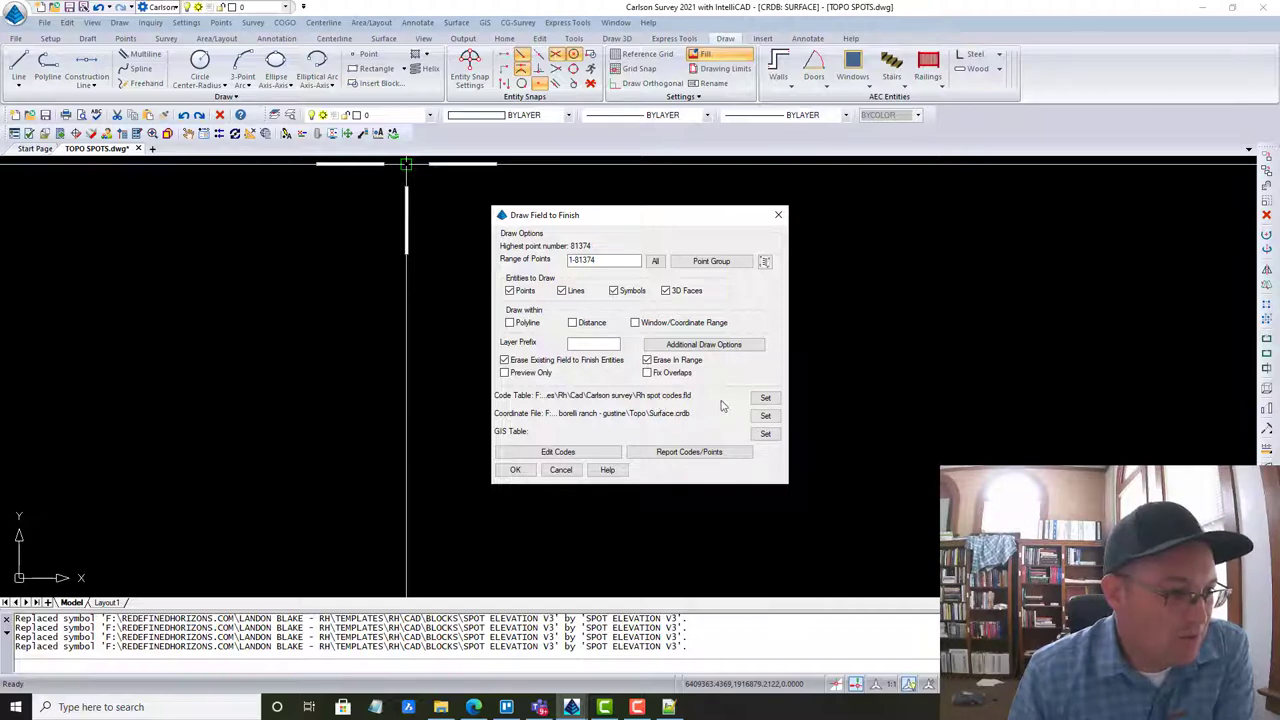
left_click(513, 471)
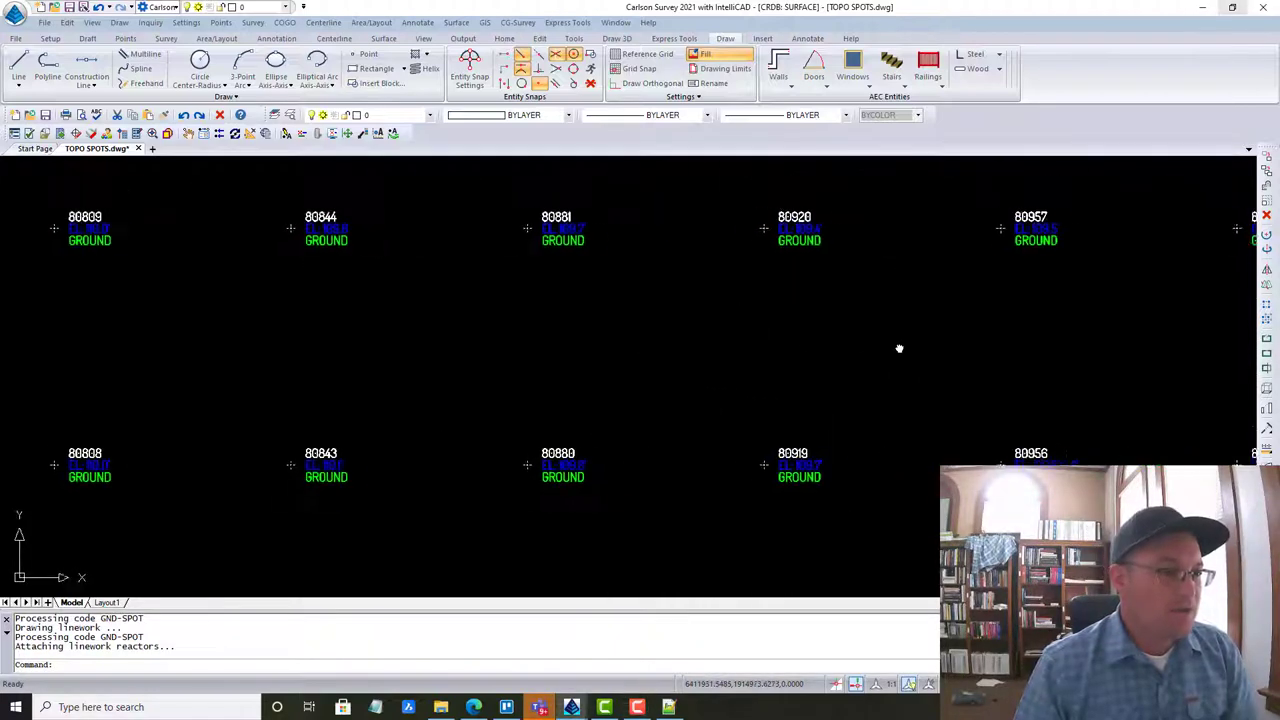
scroll(680, 423, "down", 4)
scroll(576, 369, "up", 4)
scroll(660, 240, "down", 2)
scroll(500, 183, "down", 2)
scroll(640, 345, "up", 2)
scroll(414, 355, "up", 5)
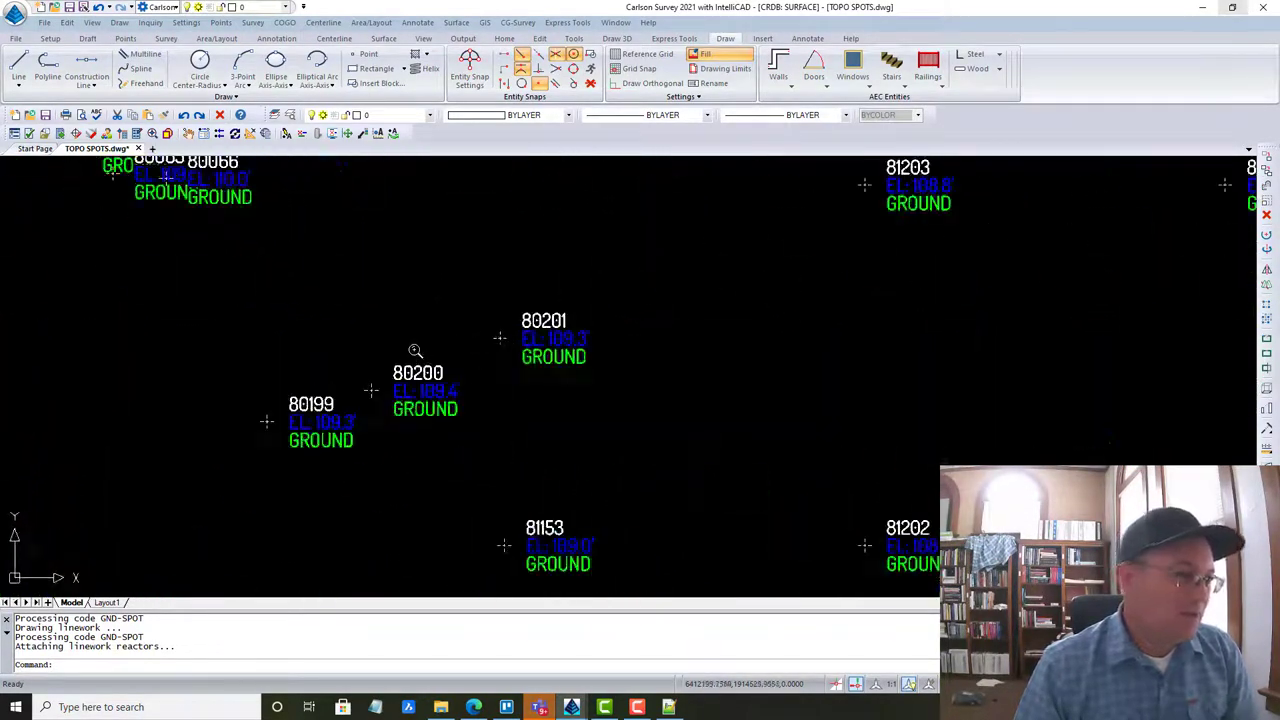
scroll(551, 258, "down", 8)
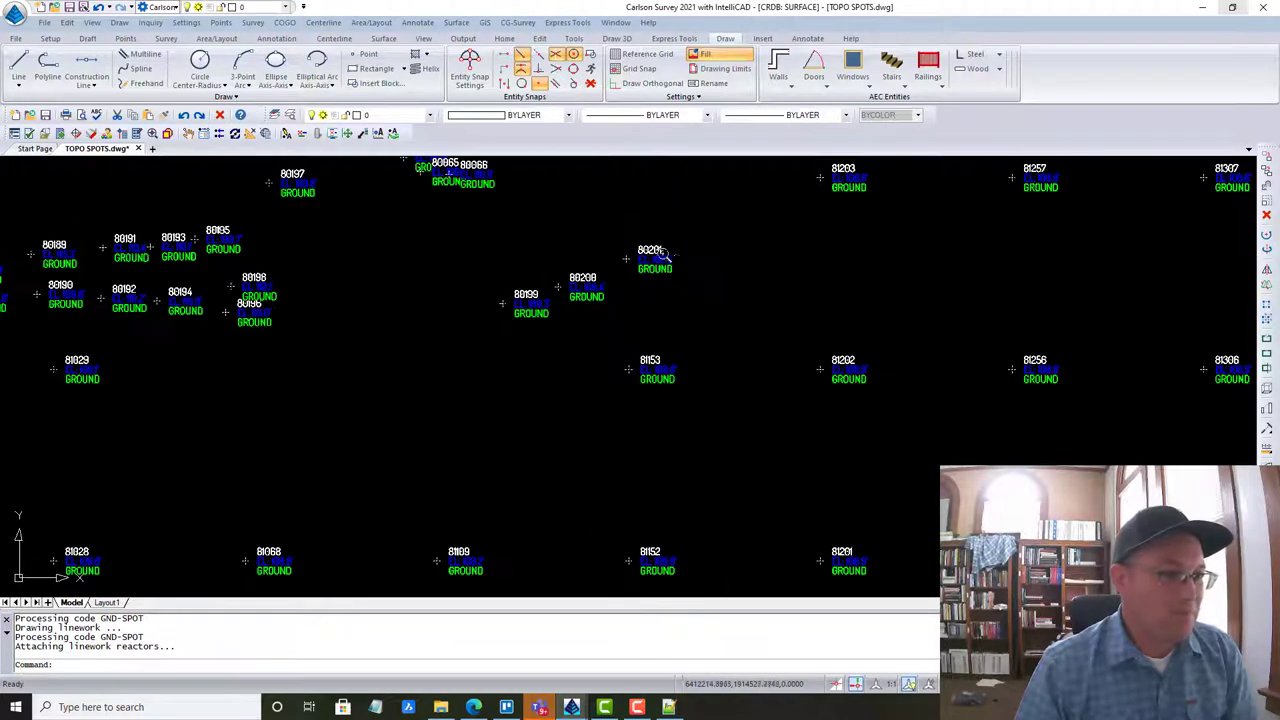
middle_click_drag(863, 391, 914, 200)
middle_click_drag(1113, 296, 1180, 360)
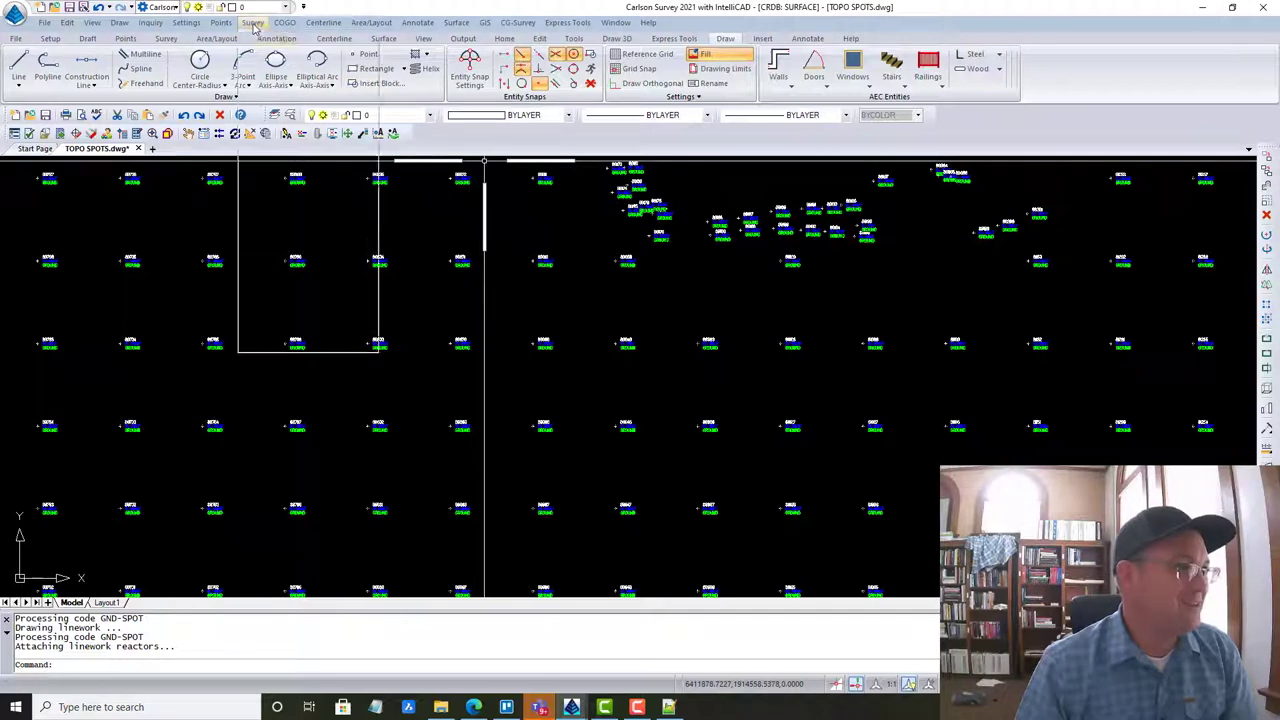
Rerun Draw Field to Finish with Point Numbers unchecked in Additional Draw Options.
left_click(253, 23)
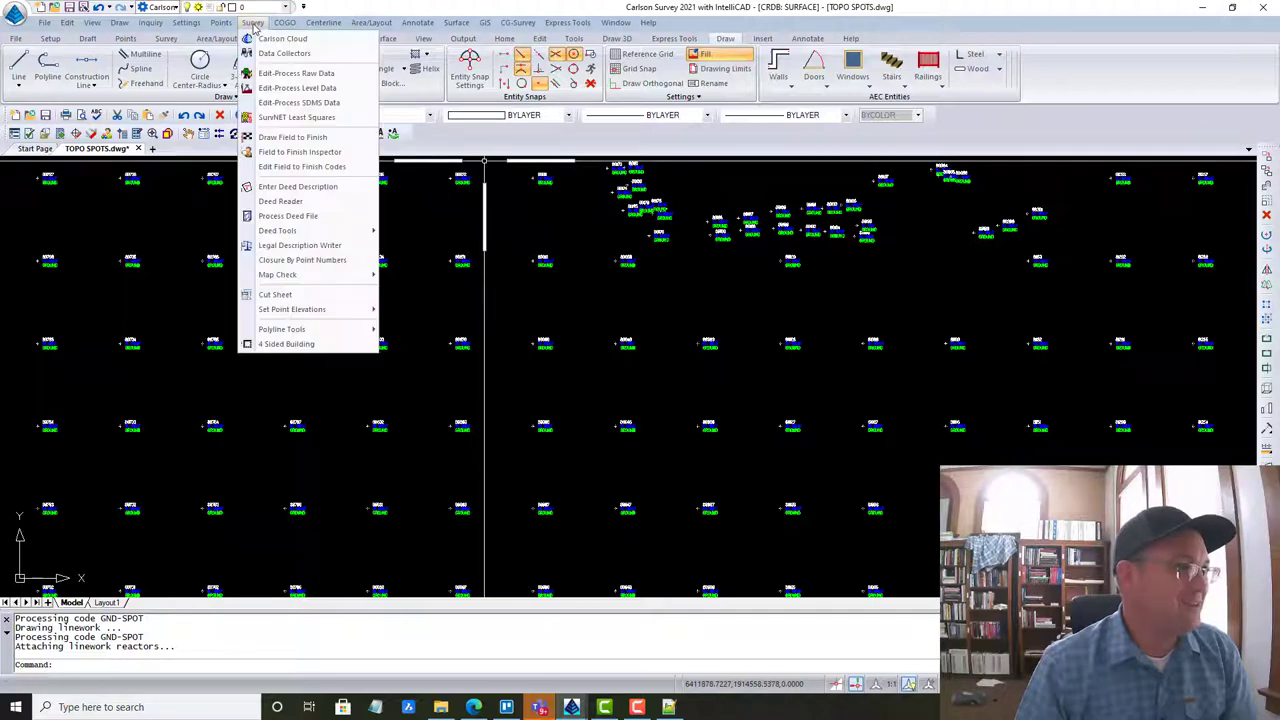
left_click(292, 138)
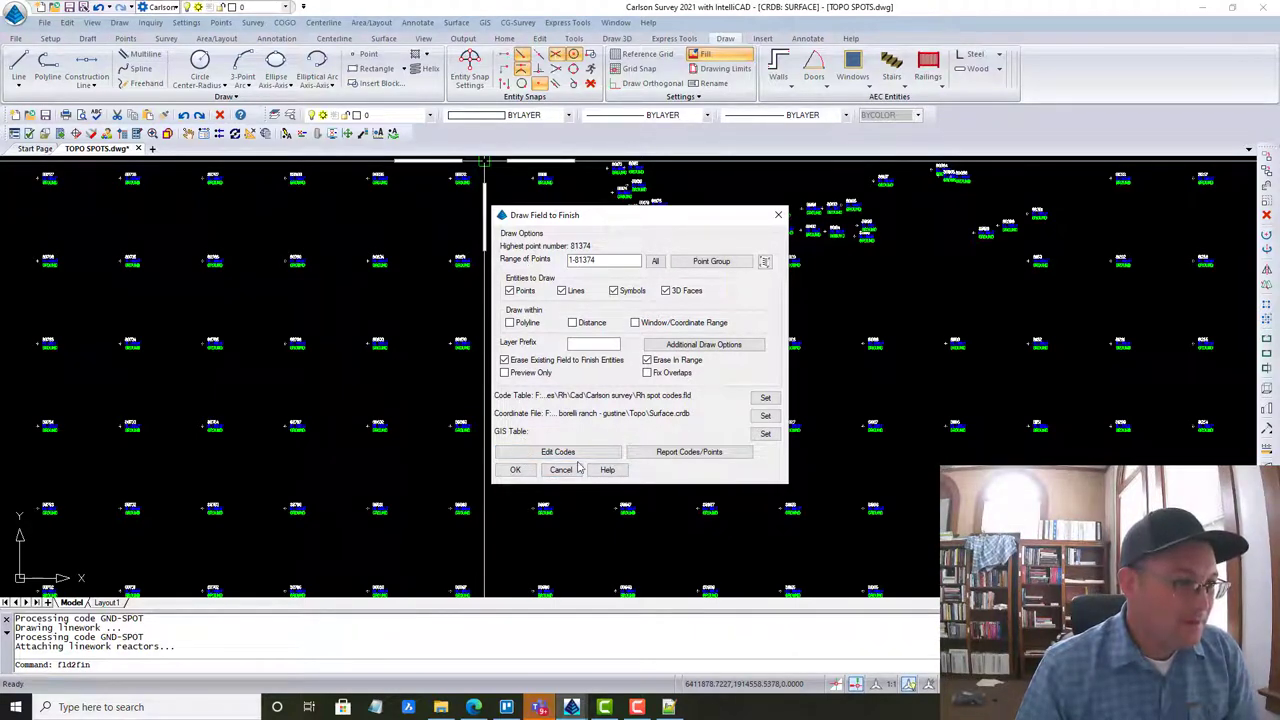
left_click(703, 345)
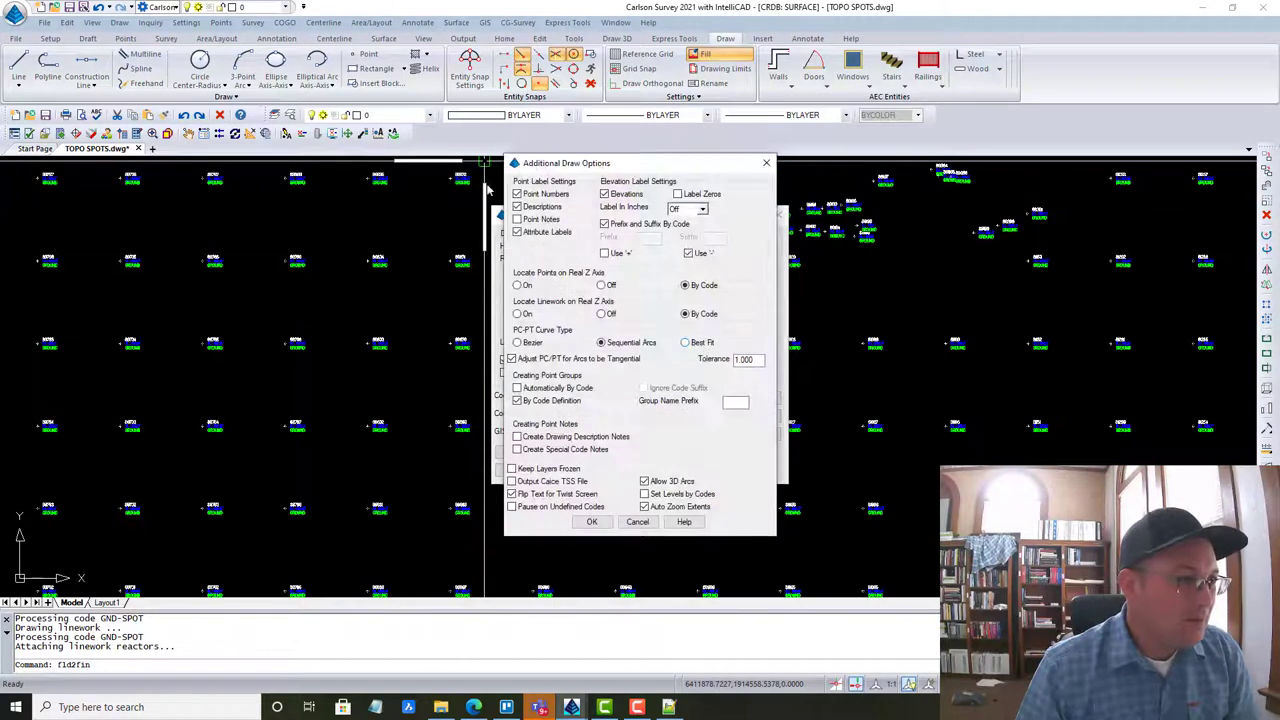
left_click(766, 162)
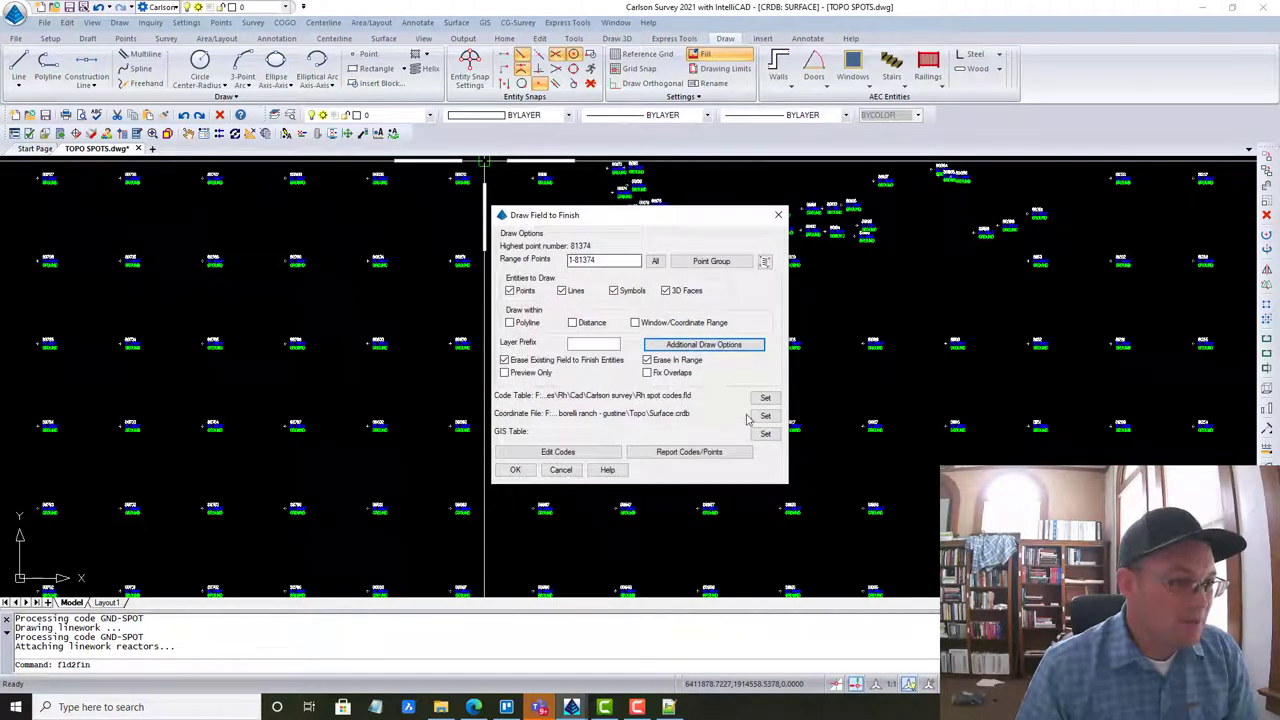
left_click(703, 344)
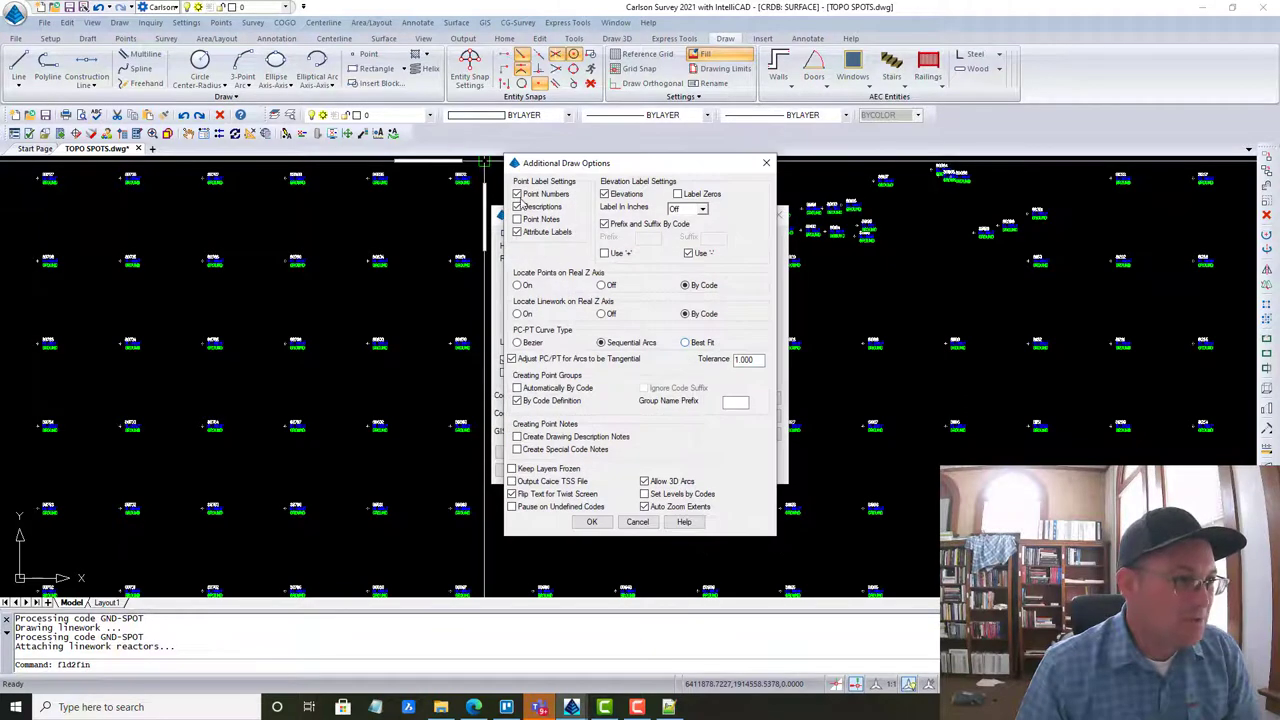
left_click(517, 194)
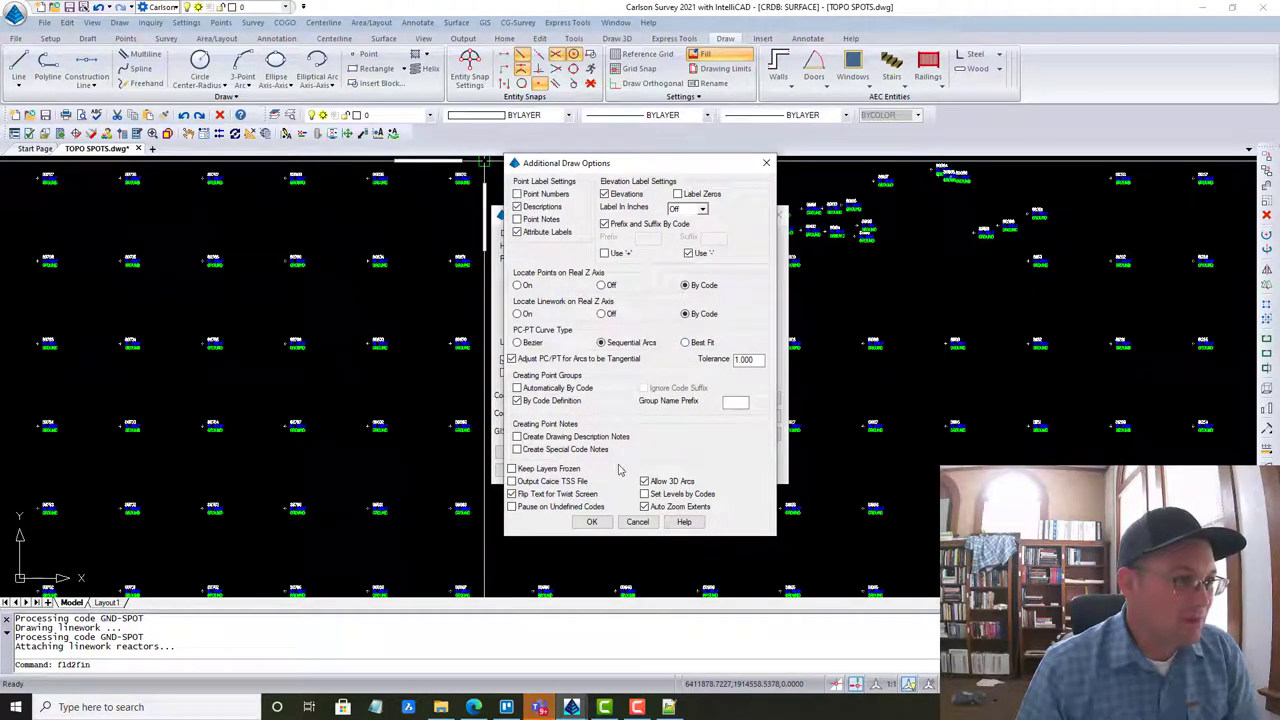
left_click(594, 524)
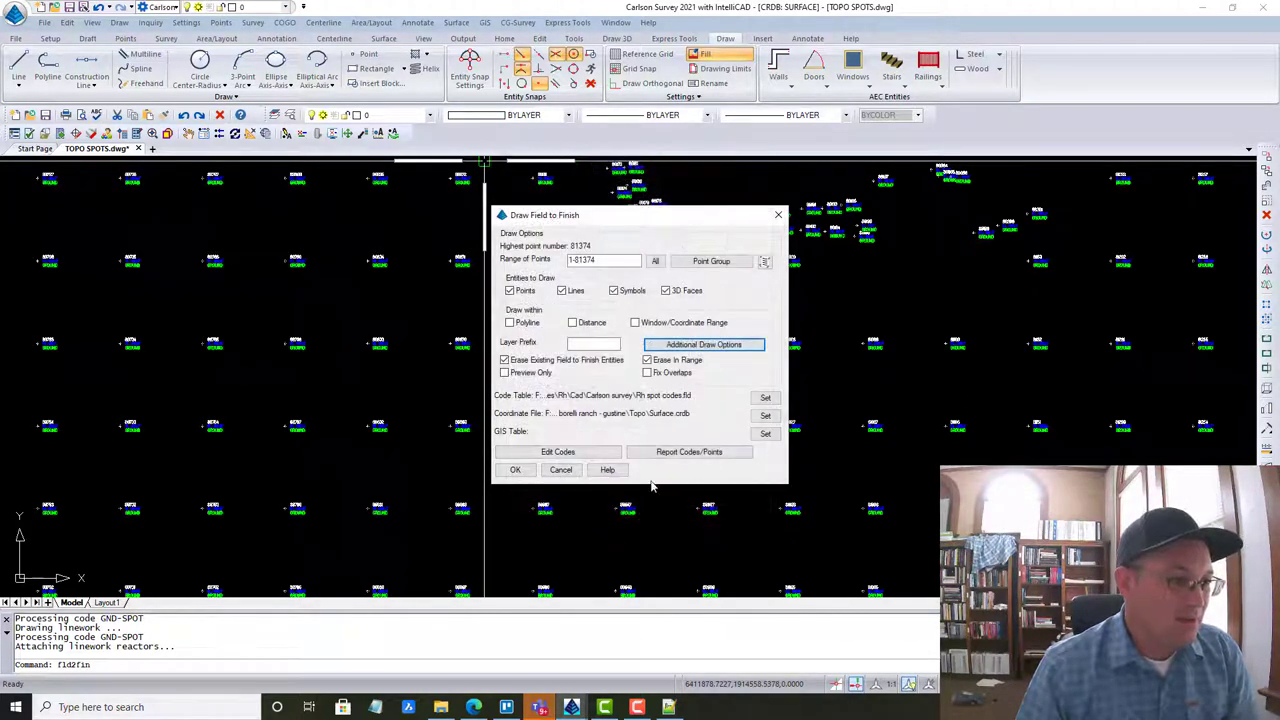
left_click(513, 471)
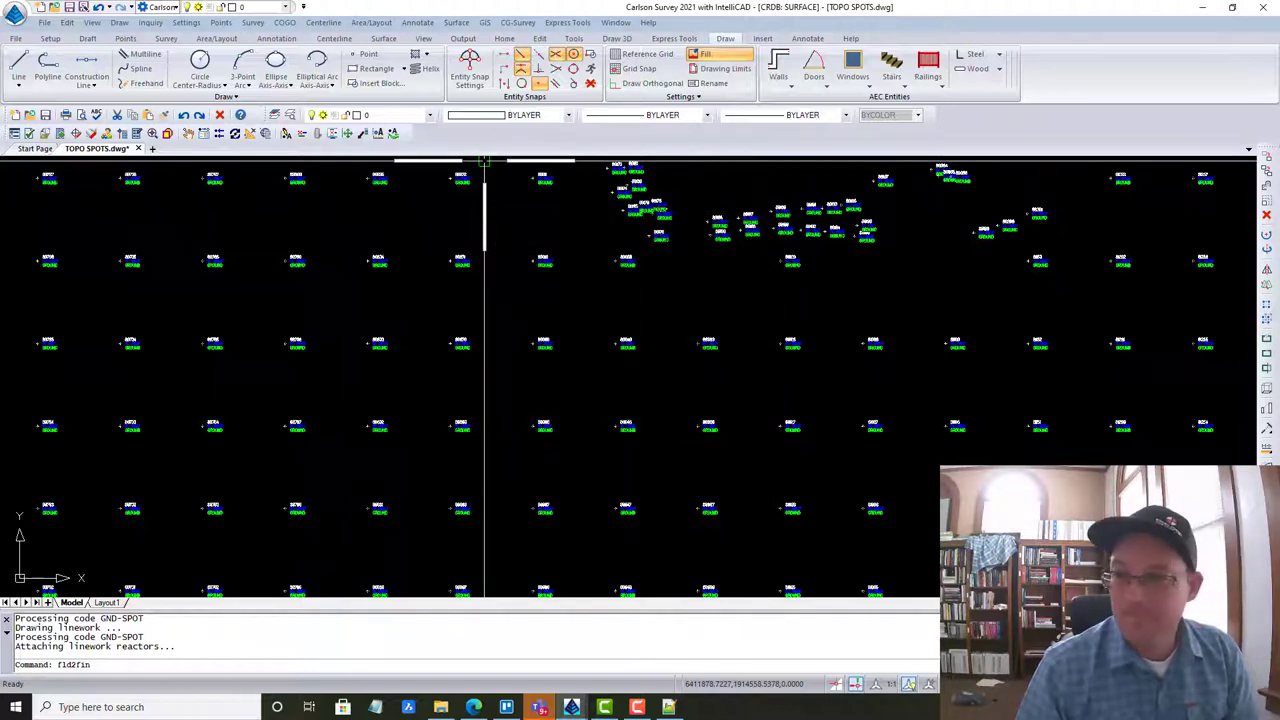
Zoom to the irregular point cluster with overlapping elevation labels and open the Points menu.
scroll(640, 286, "up", 4)
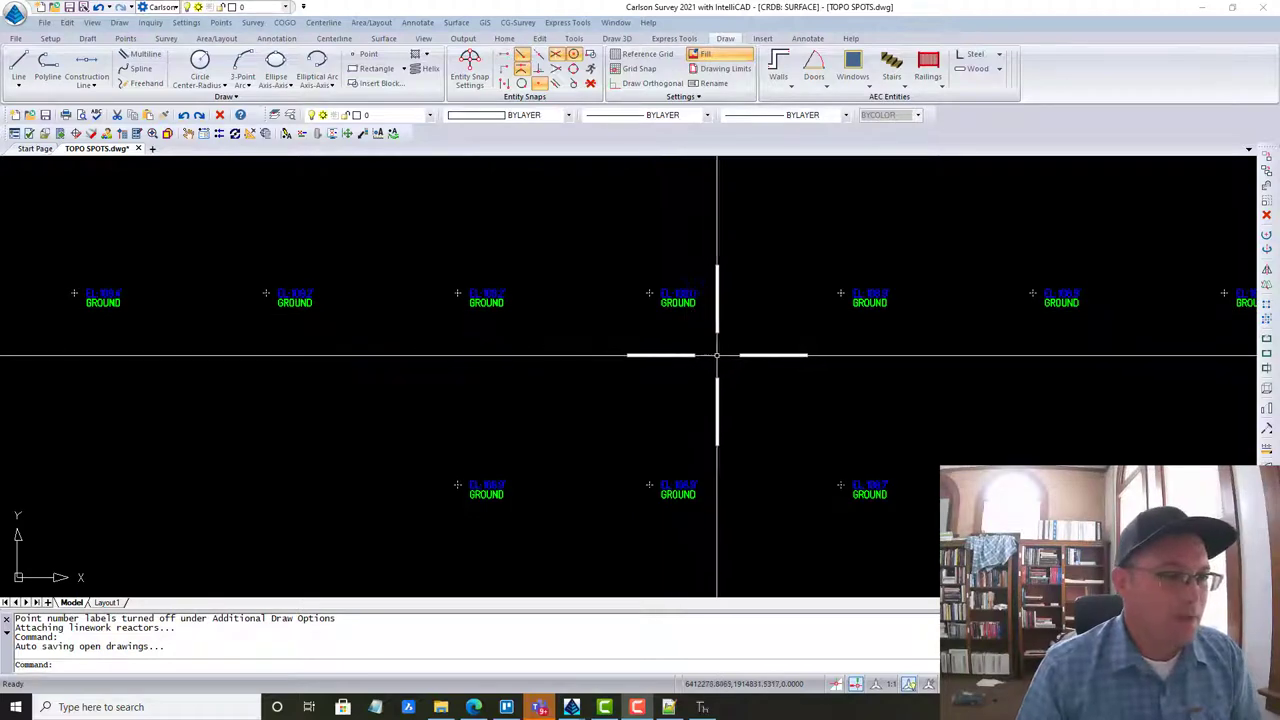
middle_click_drag(720, 355, 926, 414)
scroll(526, 277, "down", 1)
mouse_move(449, 266)
middle_mouse_down()
mouse_move(781, 184)
mouse_move(434, 277)
mouse_move(609, 345)
mouse_move(700, 441)
mouse_move(626, 434)
mouse_move(563, 300)
middle_mouse_up()
scroll(620, 400, "up", 4)
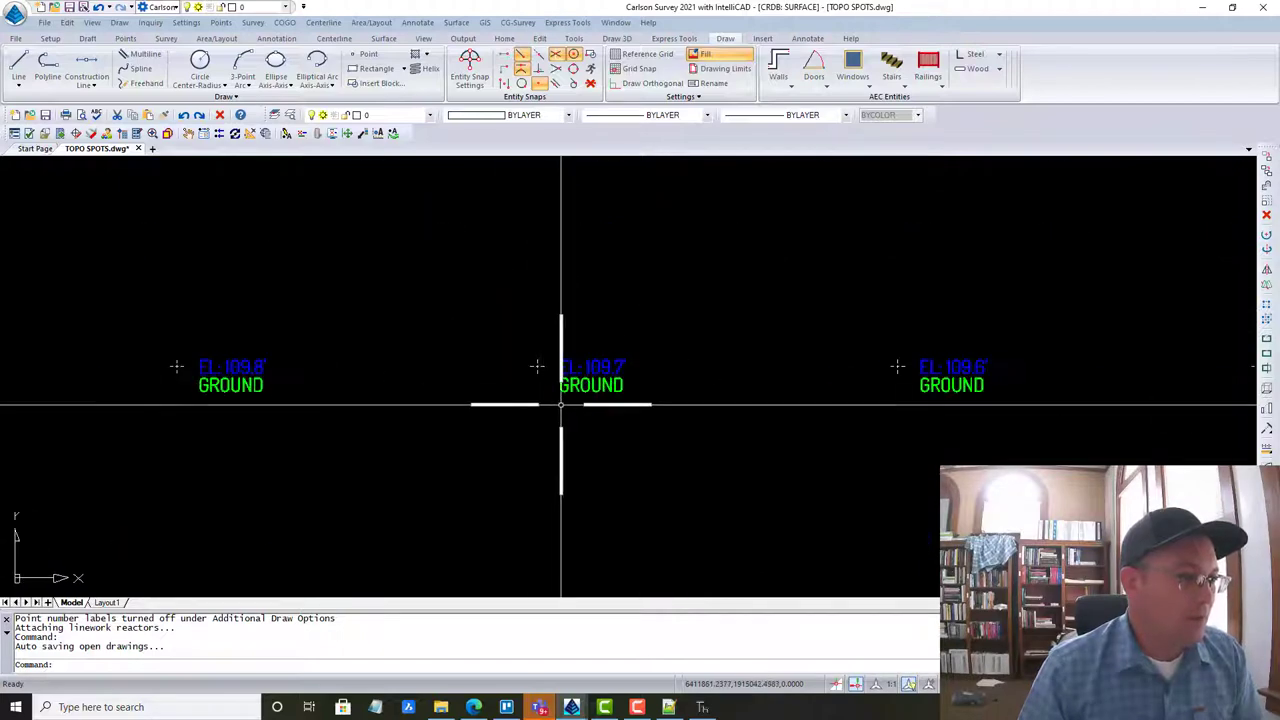
scroll(561, 405, "up", 4)
scroll(558, 340, "down", 4)
middle_click_drag(537, 300, 455, 240)
scroll(540, 319, "down", 4)
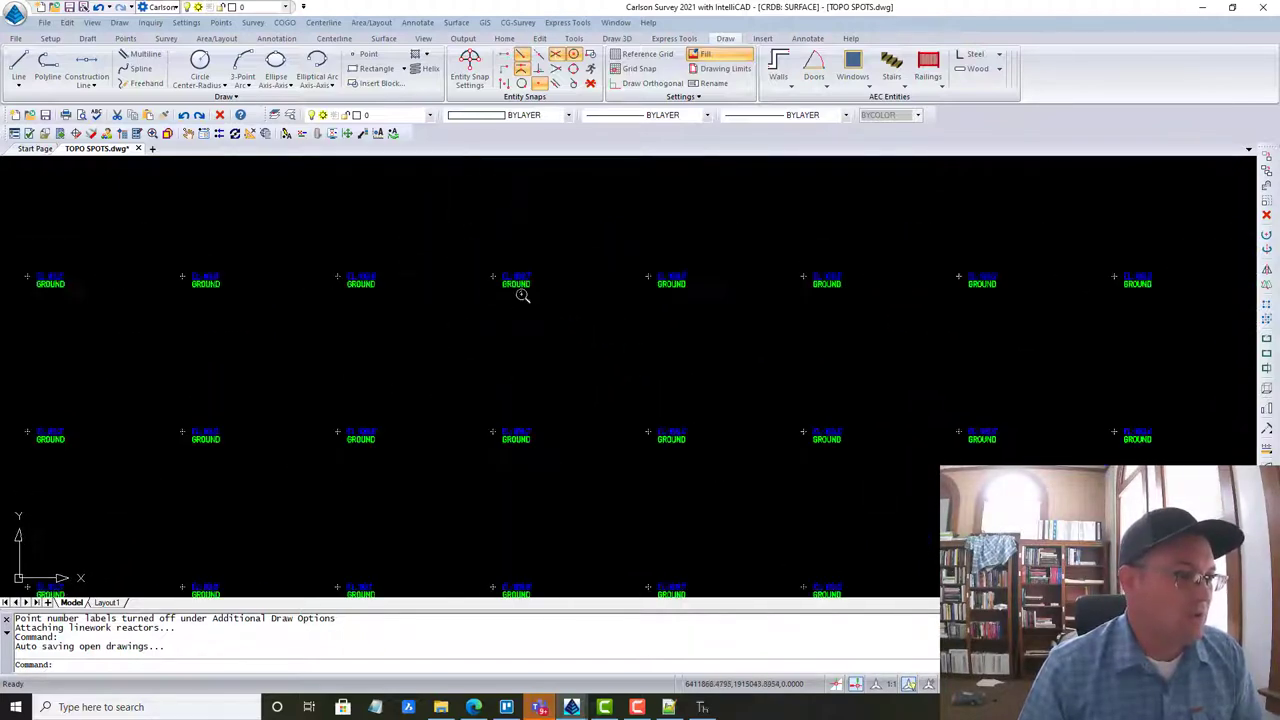
mouse_move(540, 319)
middle_mouse_down()
mouse_move(560, 180)
mouse_move(586, 177)
mouse_move(731, 303)
mouse_move(768, 441)
mouse_move(703, 271)
middle_mouse_up()
scroll(517, 320, "up", 3)
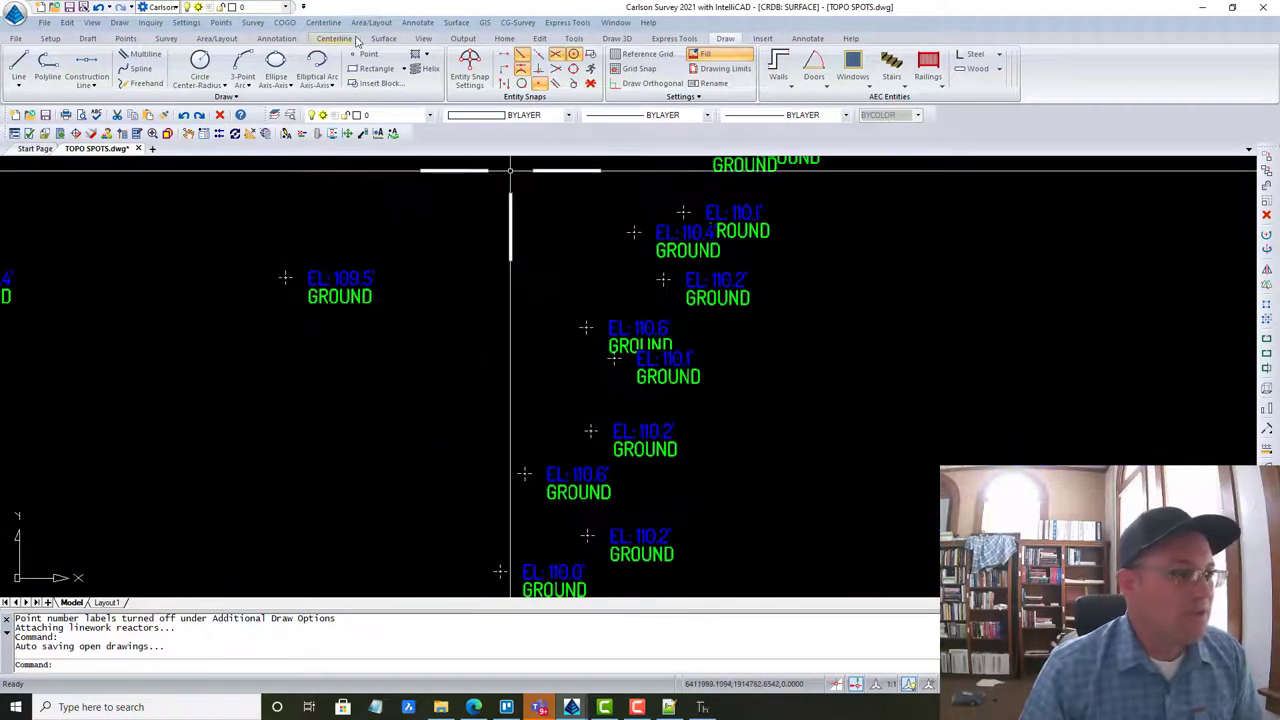
left_click(221, 23)
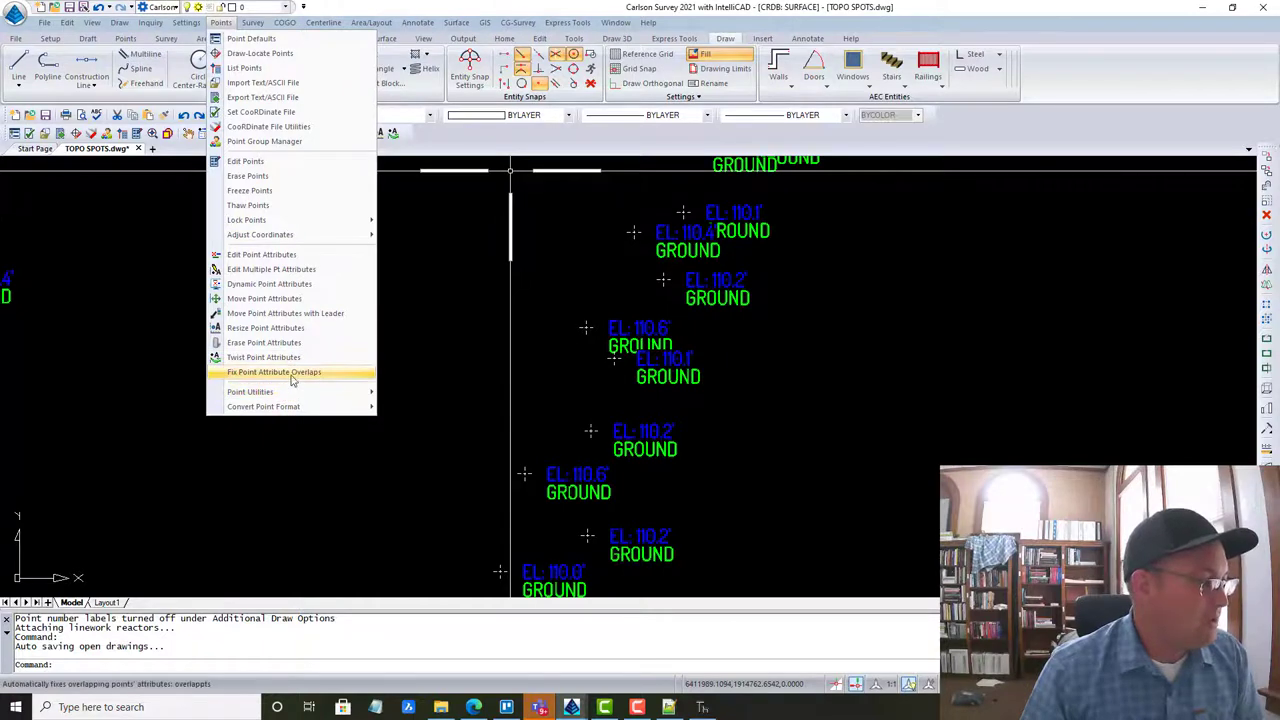
Move the EL 110.6 and EL 110.4 labels clear of neighbours, each with a leader.
left_click(285, 313)
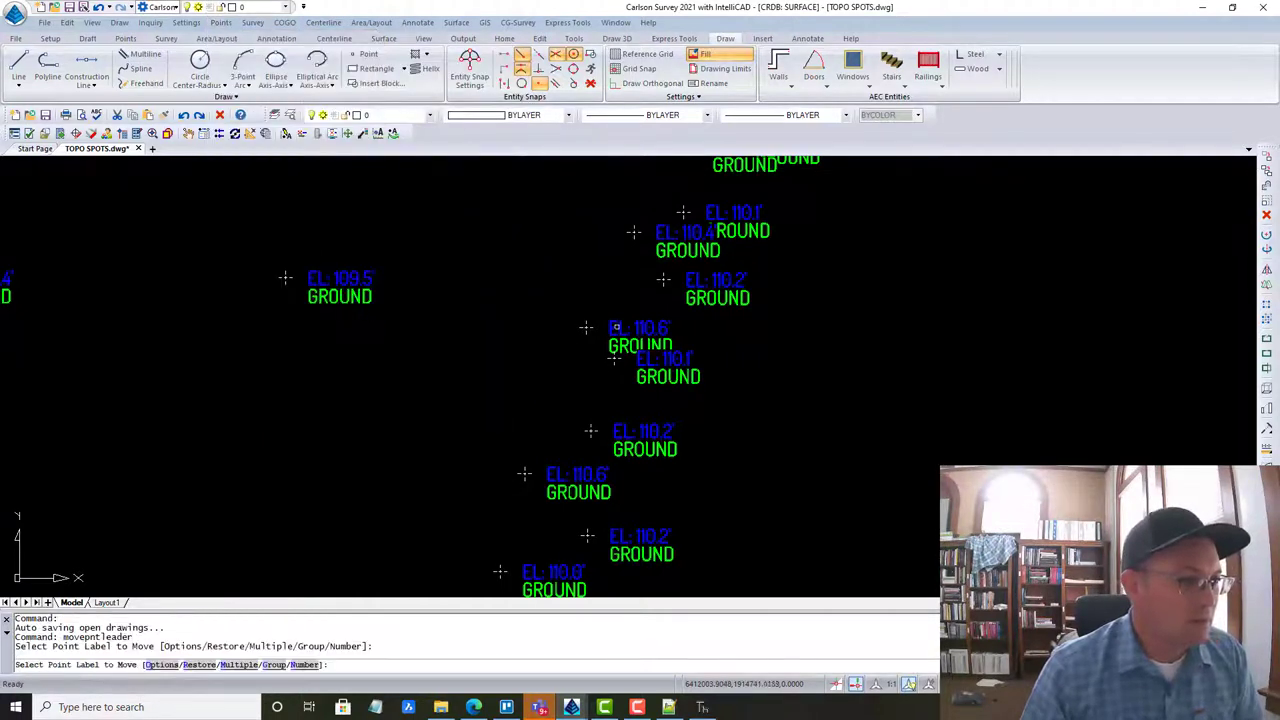
left_click(614, 331)
left_click(517, 255)
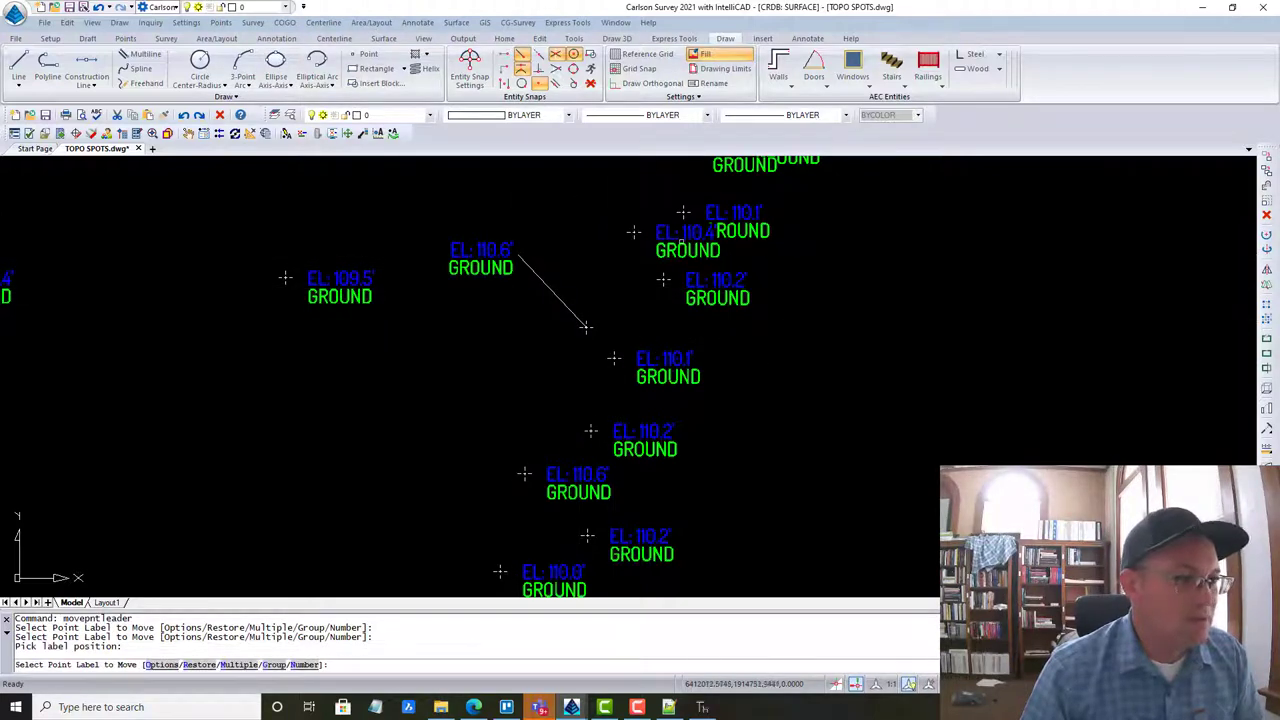
left_click(675, 233)
left_click(660, 231)
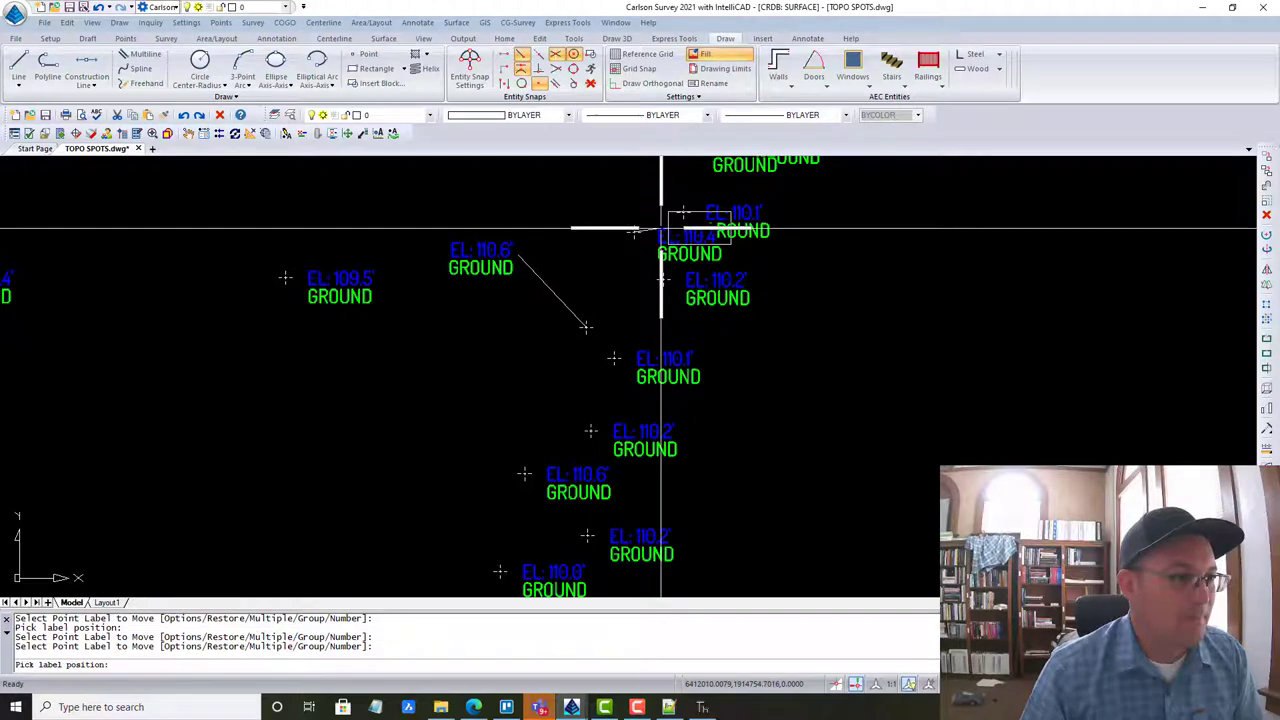
left_click(563, 194)
scroll(726, 271, "down", 5)
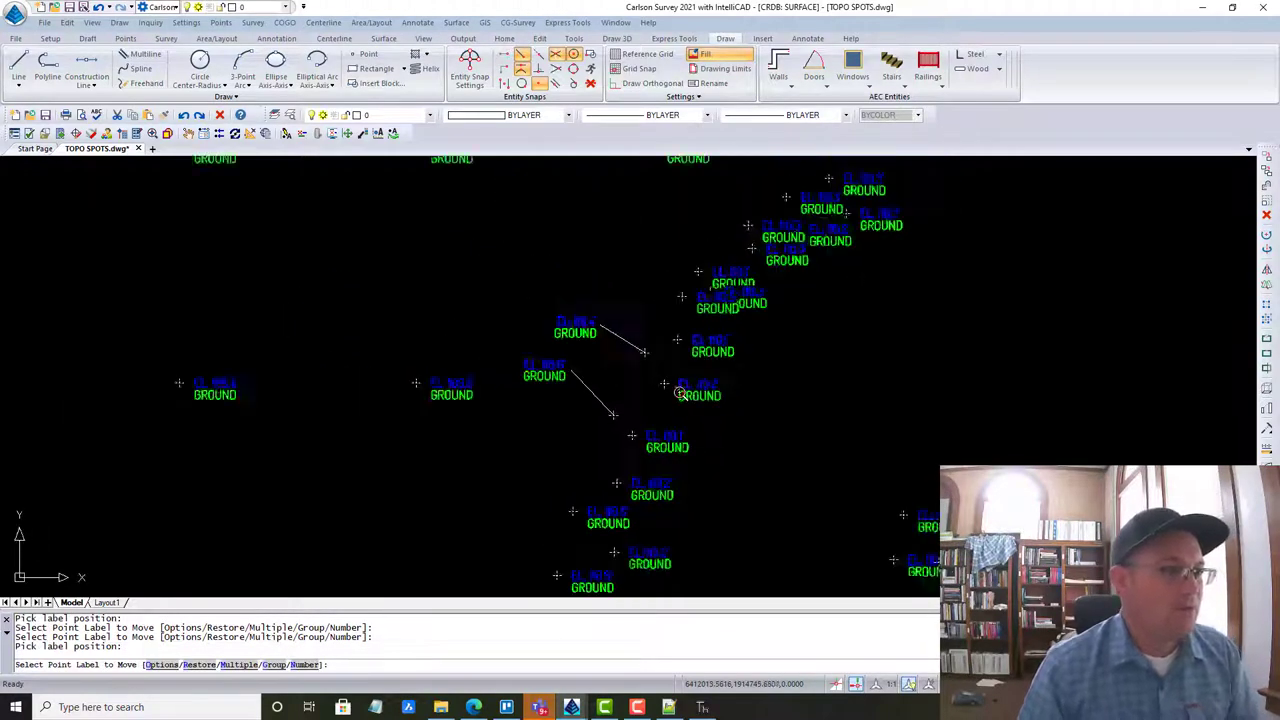
scroll(497, 409, "up", 1)
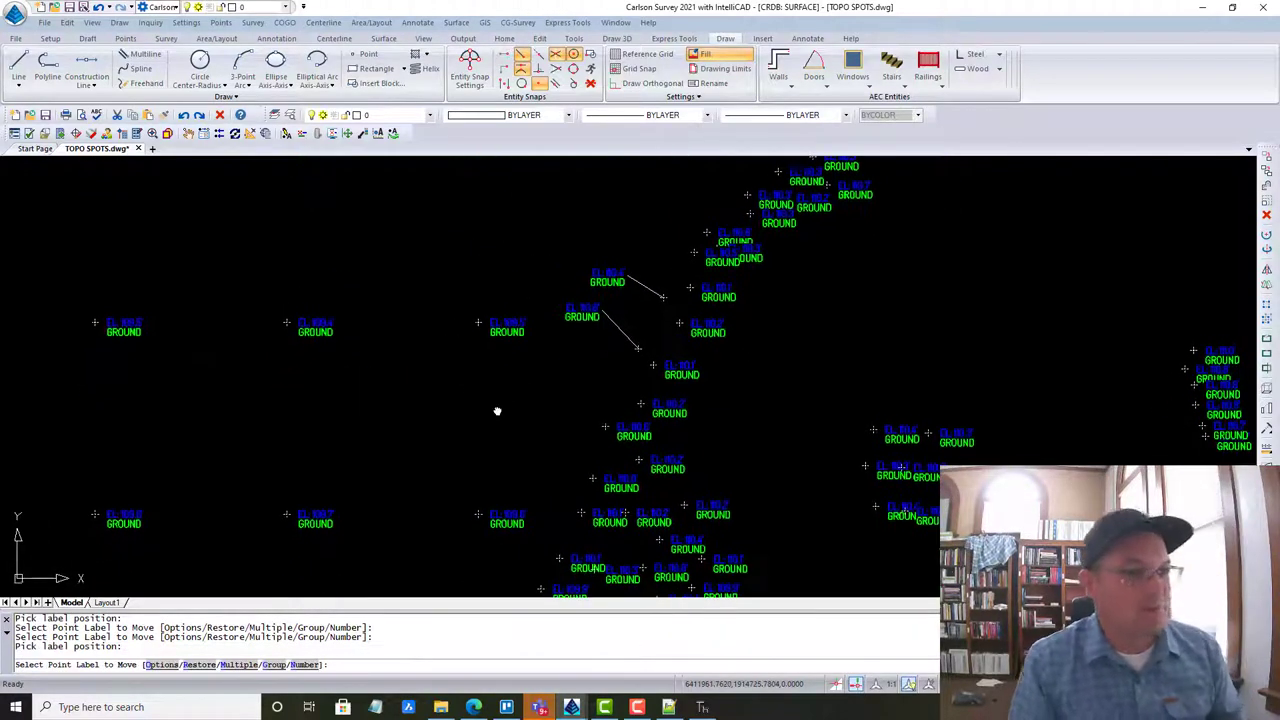
scroll(518, 308, "down", 1)
key("Escape")
scroll(518, 308, "down", 5)
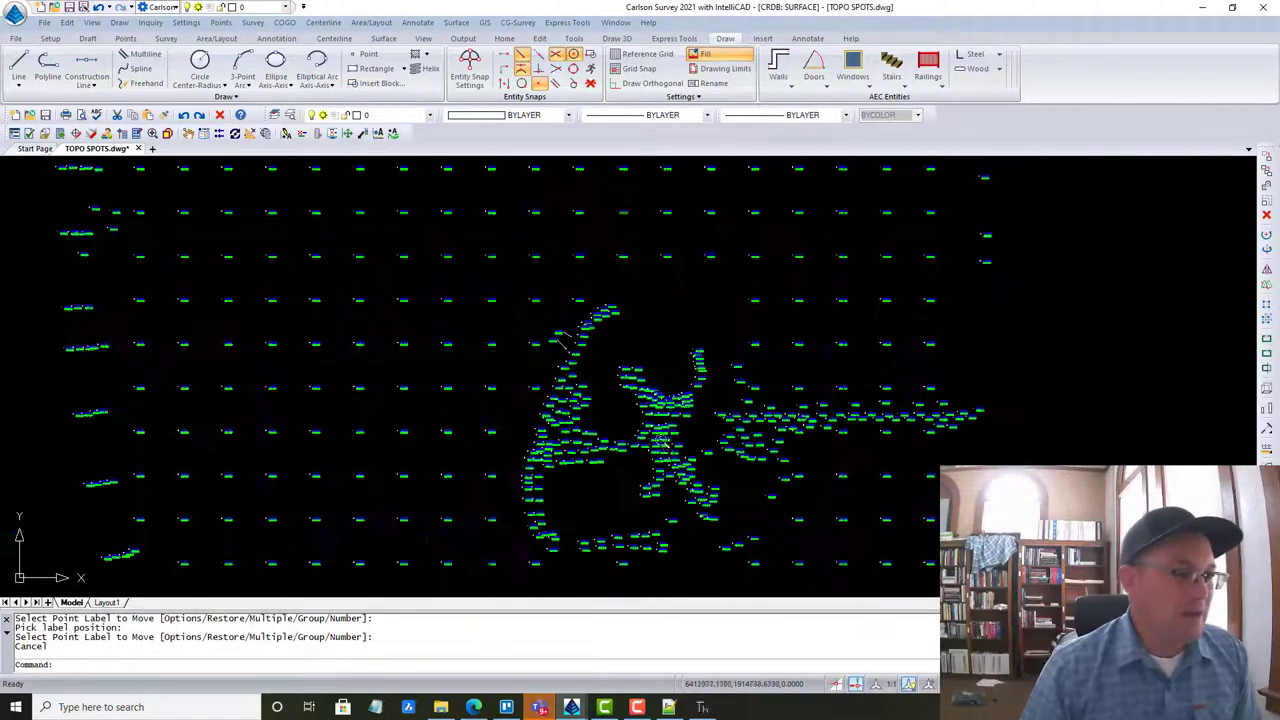
scroll(609, 271, "down", 6)
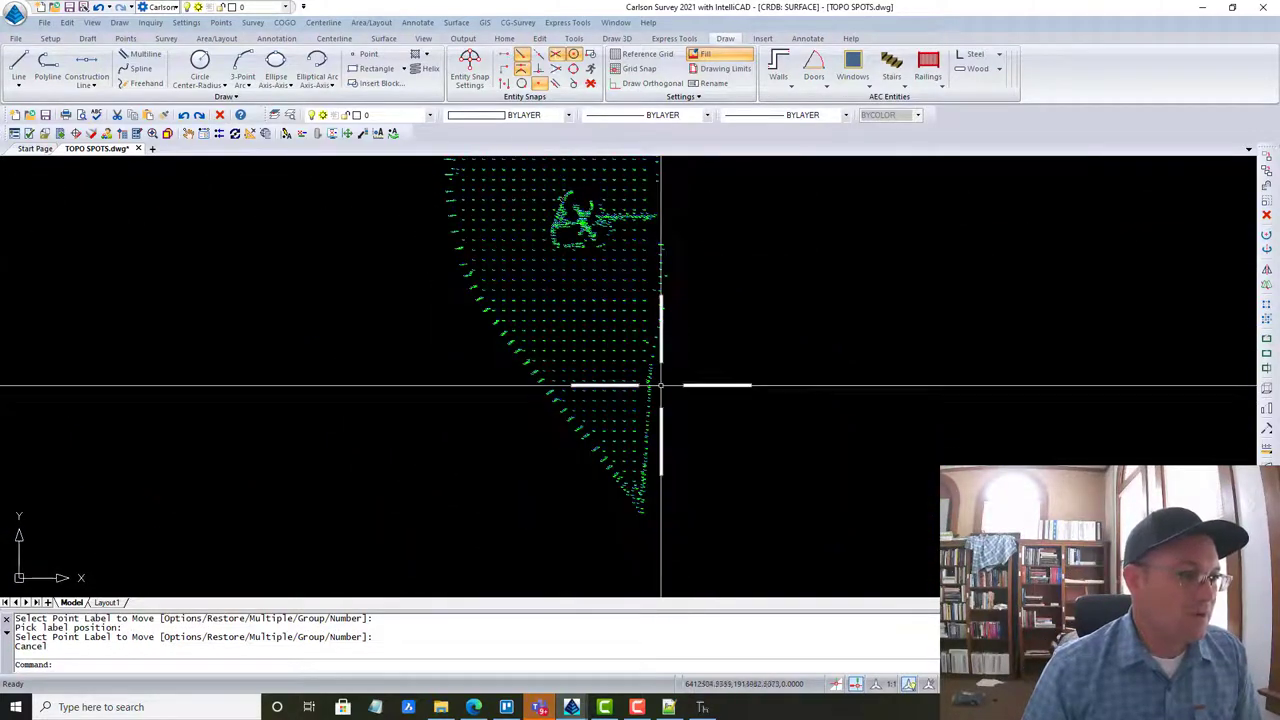
scroll(595, 305, "up", 10)
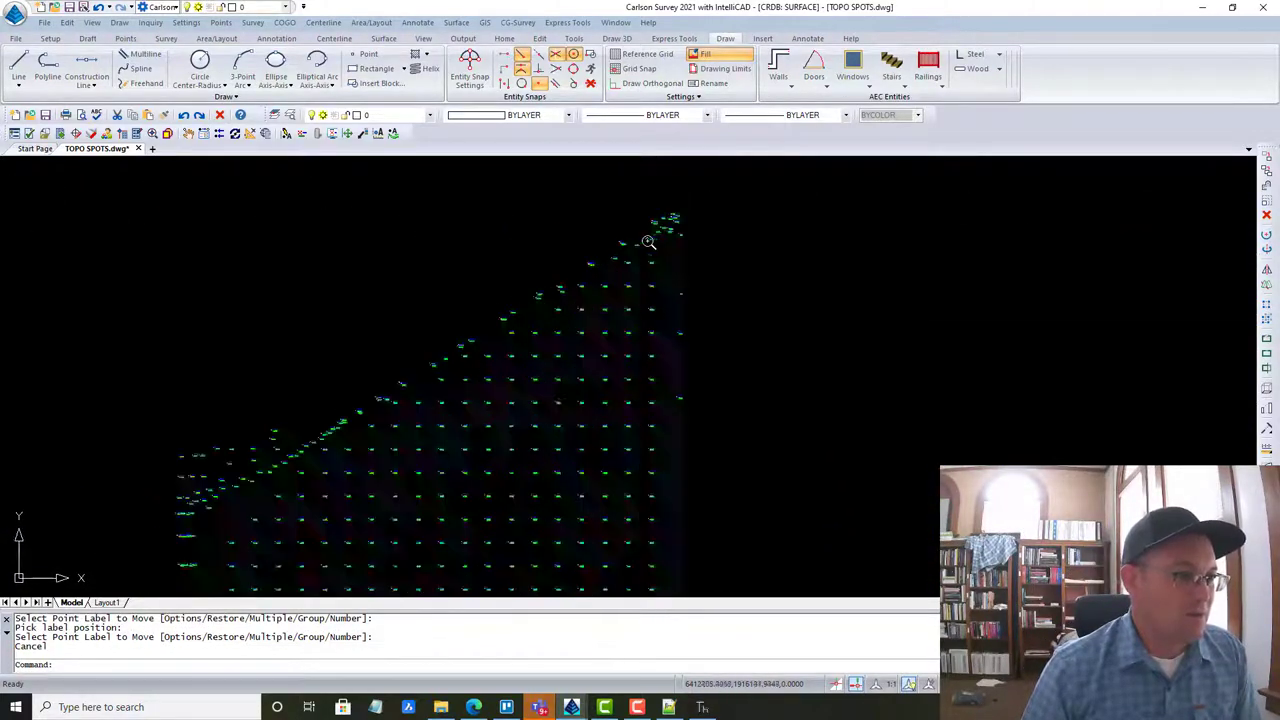
scroll(527, 313, "down", 4)
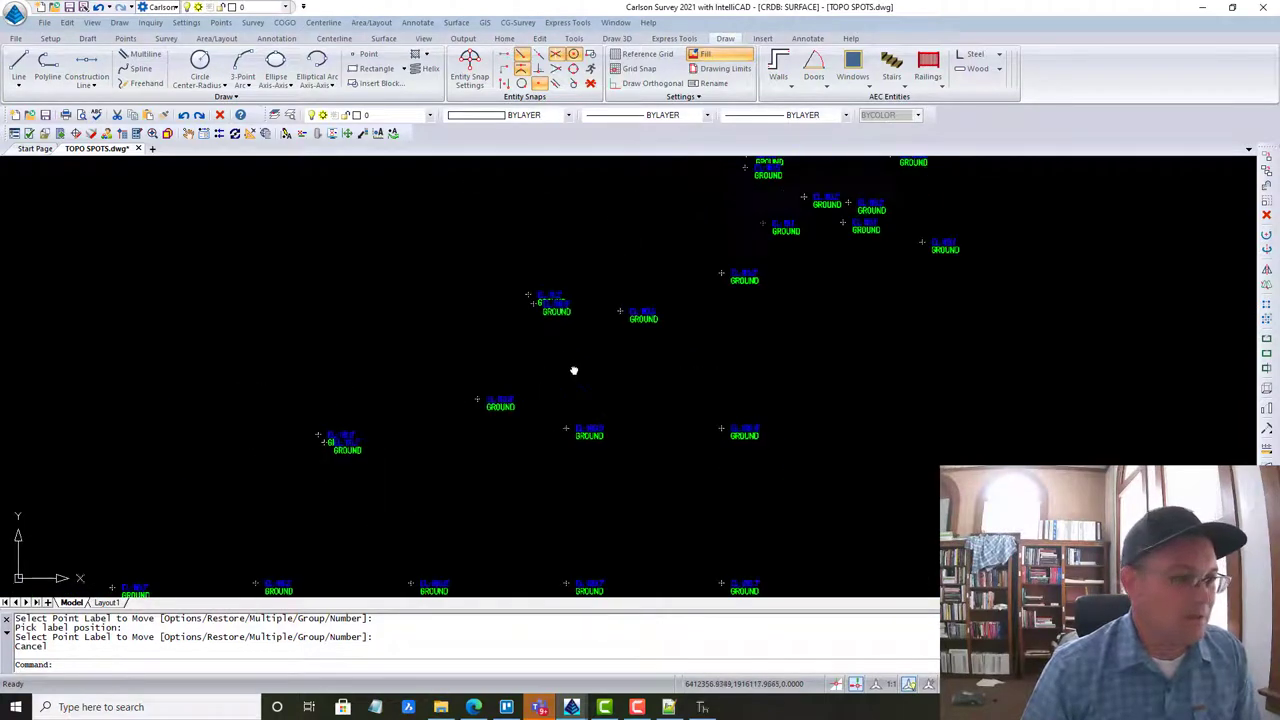
scroll(567, 361, "down", 3)
scroll(551, 431, "up", 2)
scroll(563, 394, "down", 3)
scroll(491, 480, "up", 1)
scroll(575, 349, "down", 3)
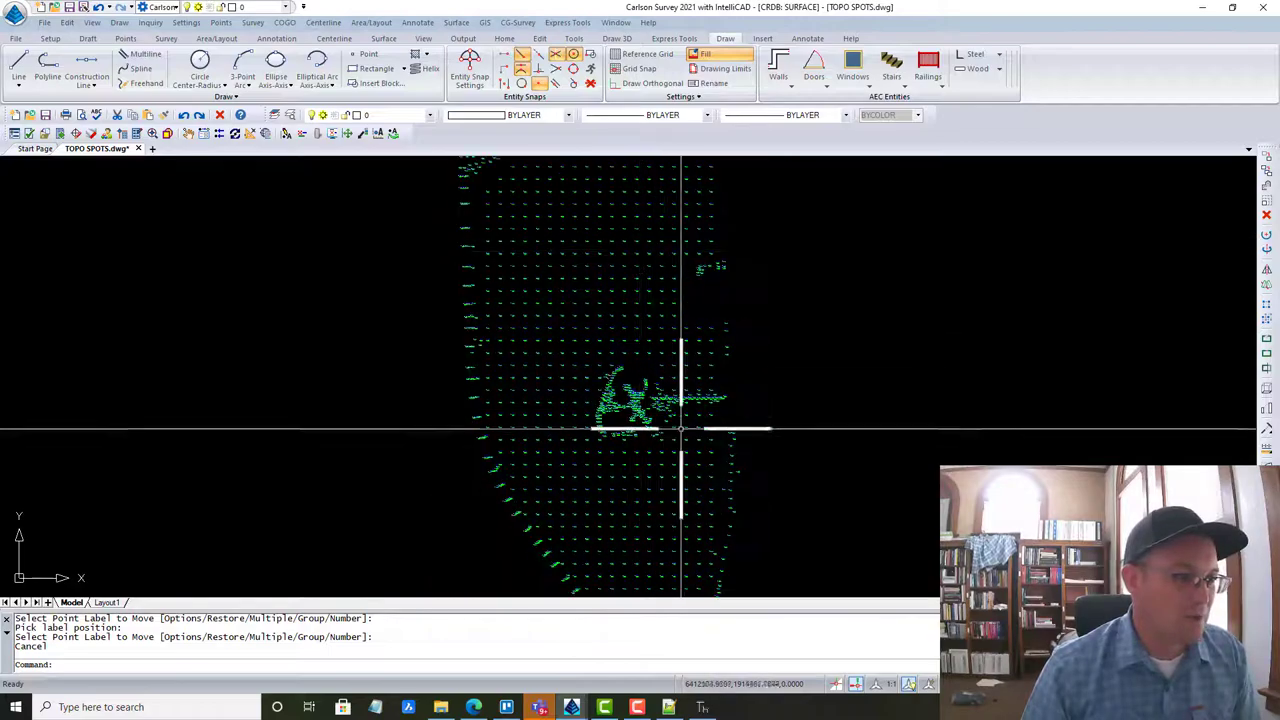